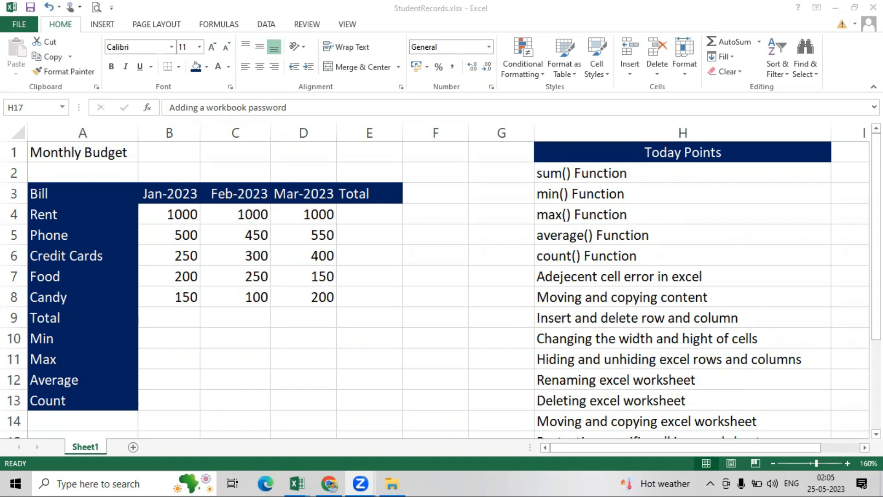
- Look up the help topic on workbook structure protection
{"action": "left_click", "coordinate": [812, 372]}
{"action": "left_click_drag", "start_coordinate": [876, 299], "coordinate": [875, 344]}
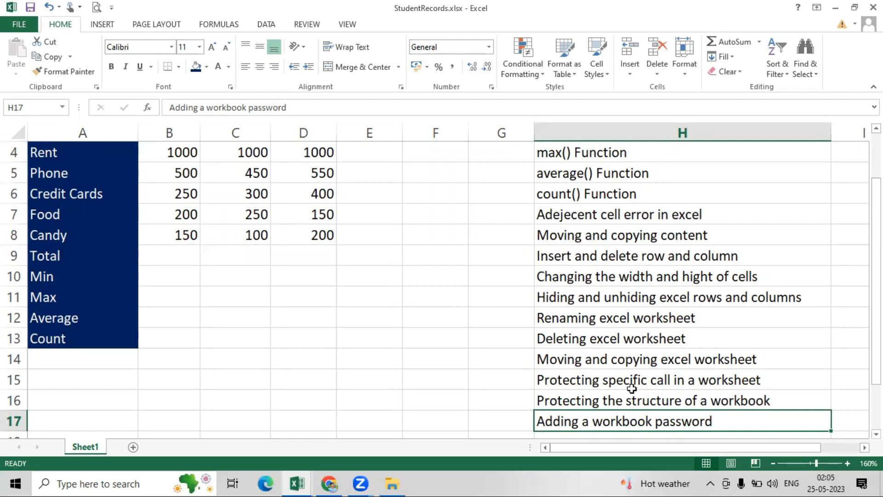
{"action": "left_click", "coordinate": [573, 402]}
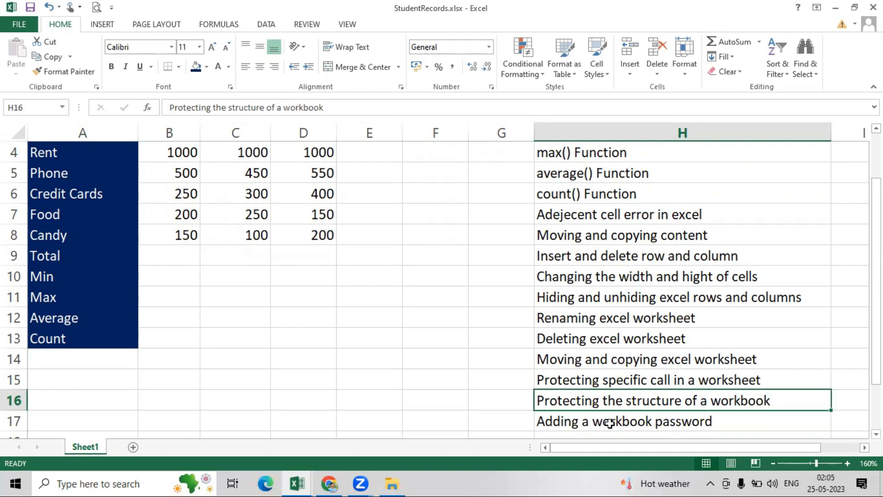
{"action": "left_click_drag", "start_coordinate": [876, 359], "coordinate": [876, 312]}
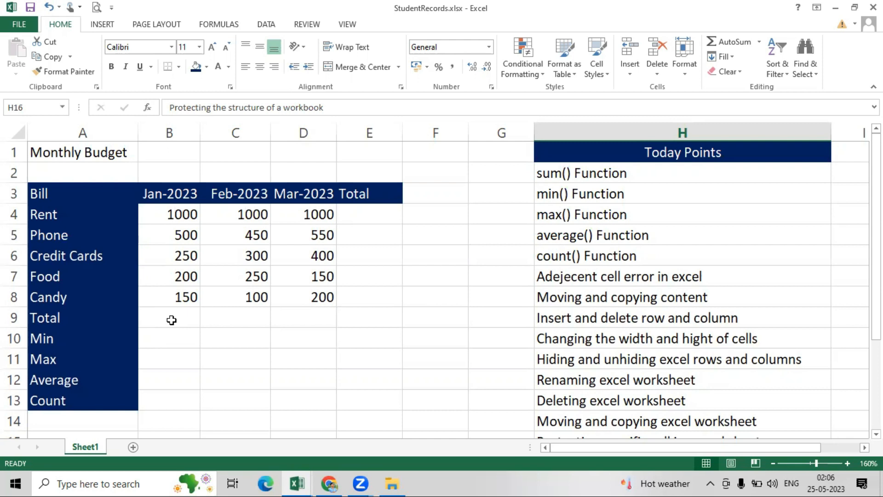
- Select the January total cell B9 with the FORMULAS ribbon tab showing
{"action": "left_click", "coordinate": [171, 318]}
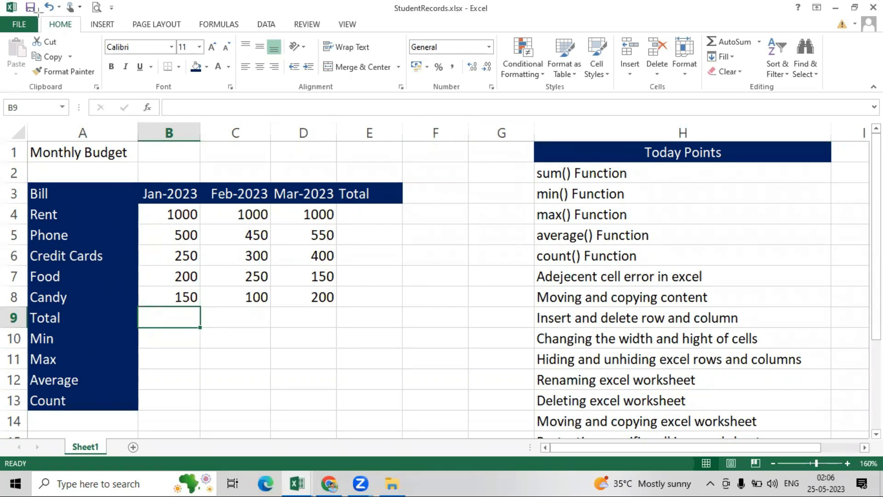
{"action": "left_click_drag", "start_coordinate": [192, 15], "coordinate": [246, 33]}
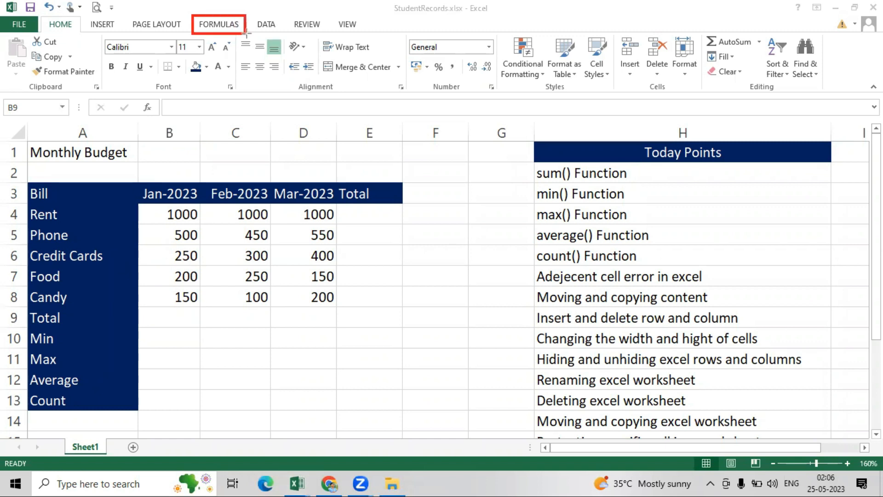
{"action": "key", "text": "ctrl+z"}
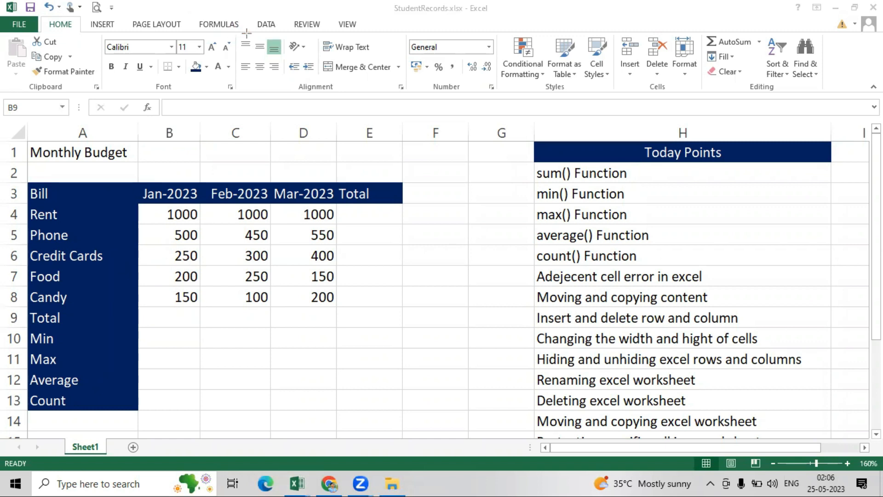
{"action": "left_click", "coordinate": [412, 108]}
{"action": "left_click", "coordinate": [220, 24]}
{"action": "left_click_drag", "start_coordinate": [127, 73], "coordinate": [241, 101]}
{"action": "key", "text": "ctrl+z"}
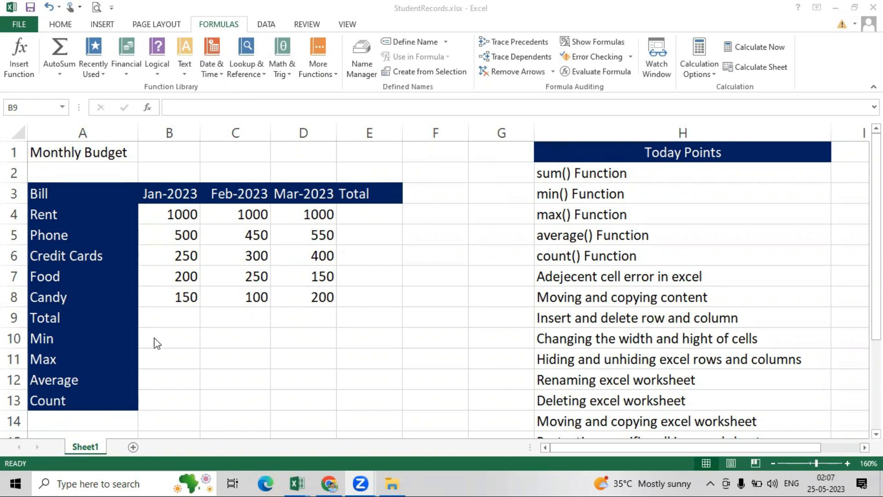
{"action": "left_click", "coordinate": [166, 316]}
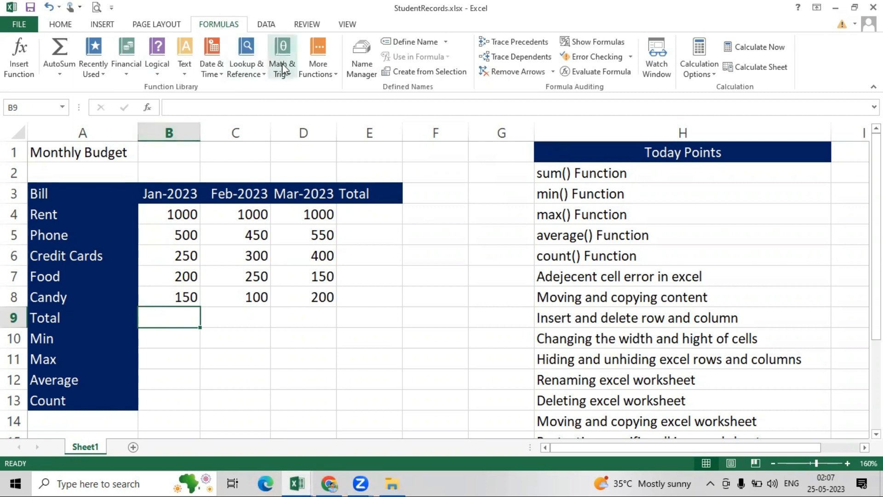
- Insert =SUM(B4:B8) into B9 from Math & Trig, giving a January total of 2100
{"action": "left_click", "coordinate": [288, 76]}
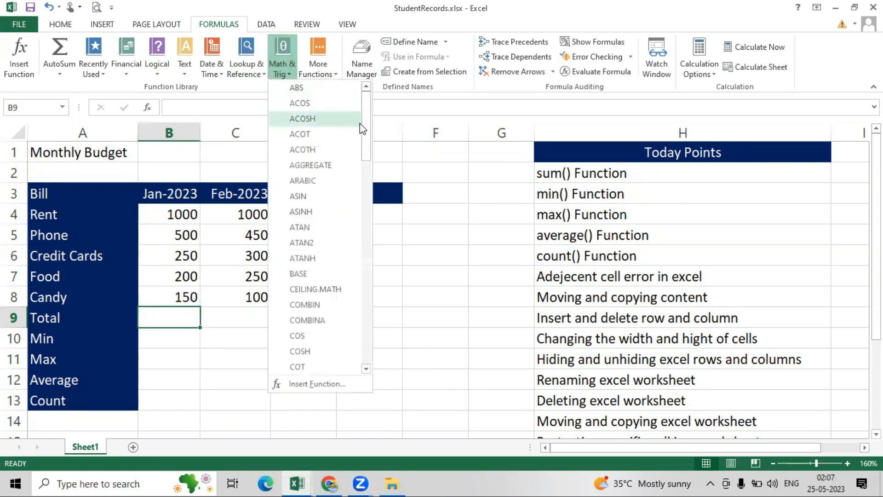
{"action": "left_click_drag", "start_coordinate": [364, 122], "coordinate": [345, 299]}
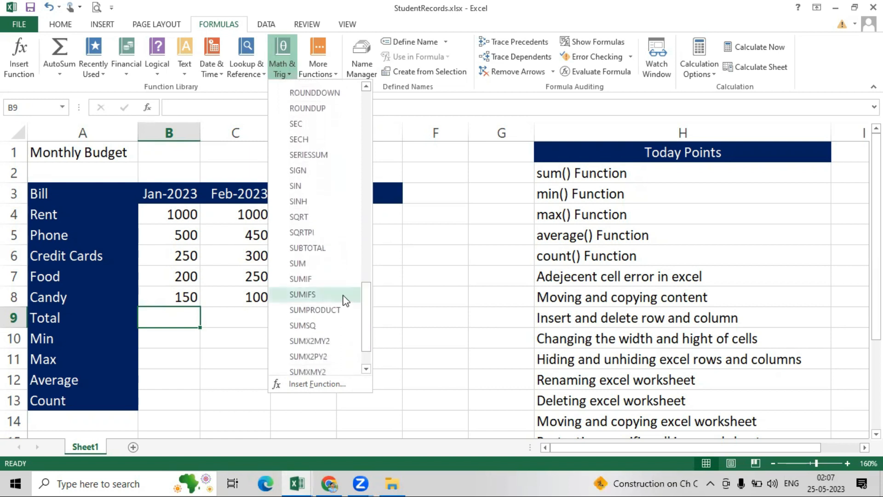
{"action": "left_click", "coordinate": [298, 264]}
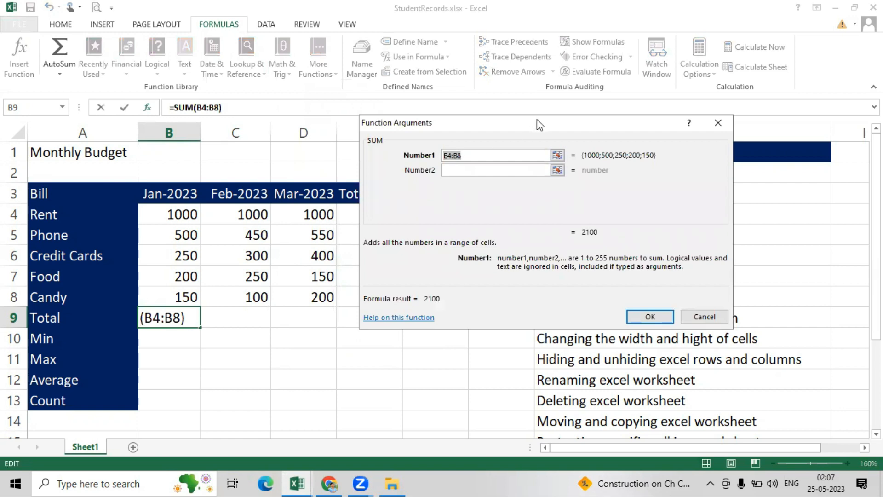
{"action": "left_click_drag", "start_coordinate": [537, 119], "coordinate": [546, 119]}
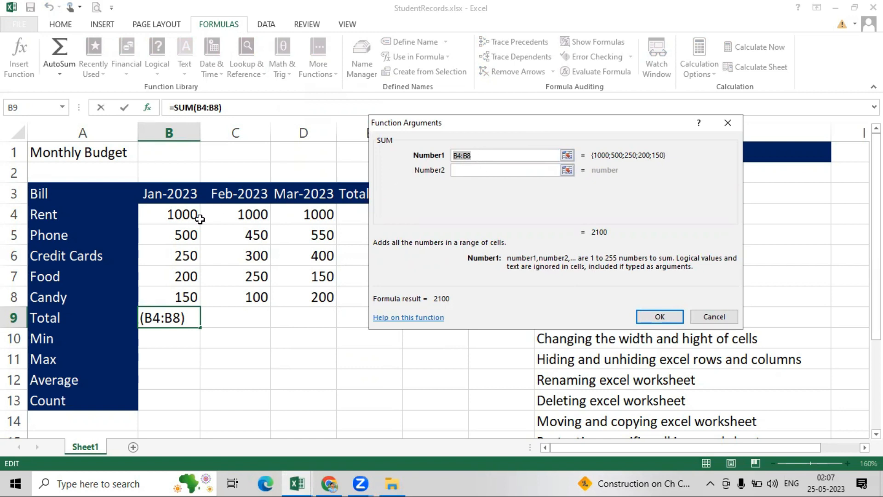
{"action": "left_click", "coordinate": [166, 215]}
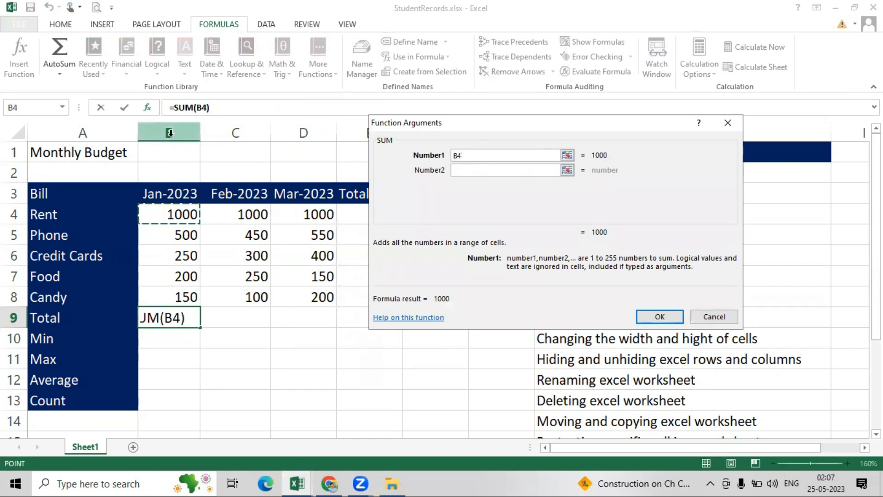
{"action": "left_click", "coordinate": [170, 298]}
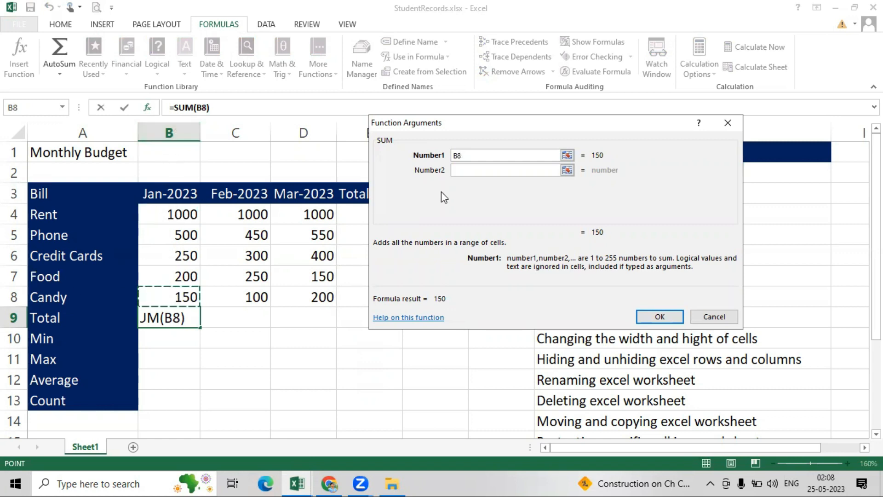
{"action": "left_click_drag", "start_coordinate": [146, 209], "coordinate": [176, 295]}
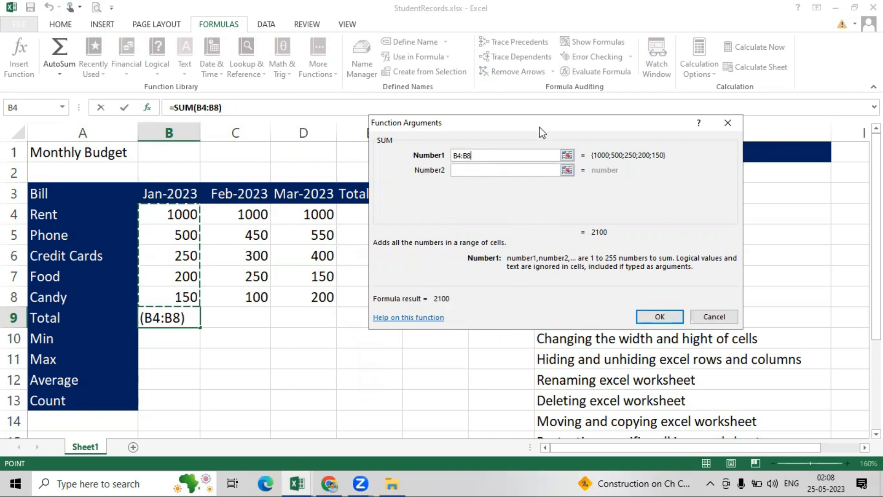
{"action": "left_click_drag", "start_coordinate": [540, 132], "coordinate": [546, 157]}
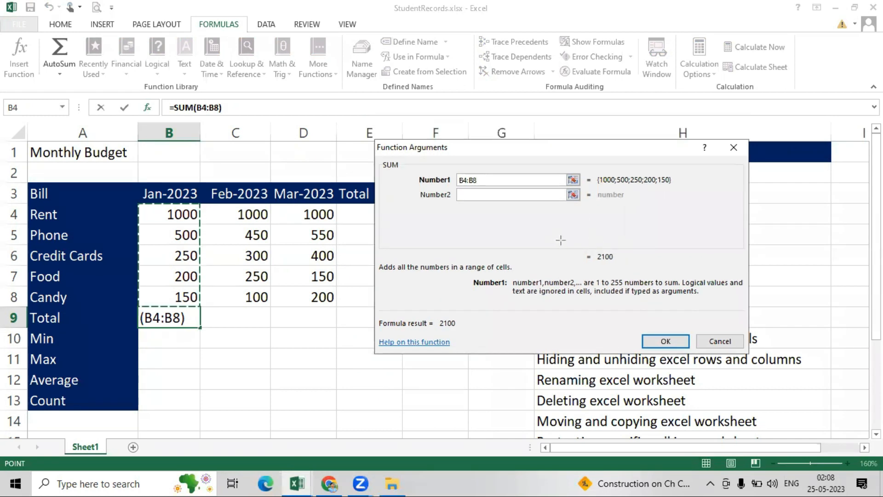
{"action": "left_click", "coordinate": [666, 339]}
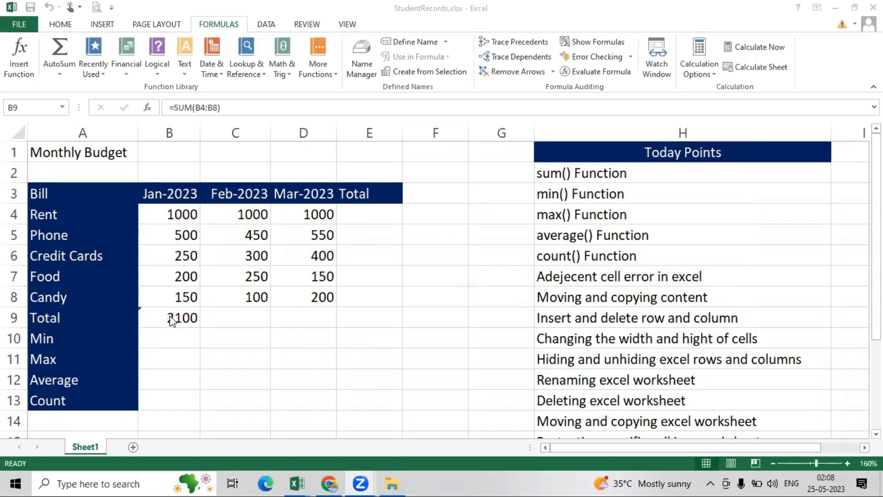
{"action": "left_click", "coordinate": [246, 315]}
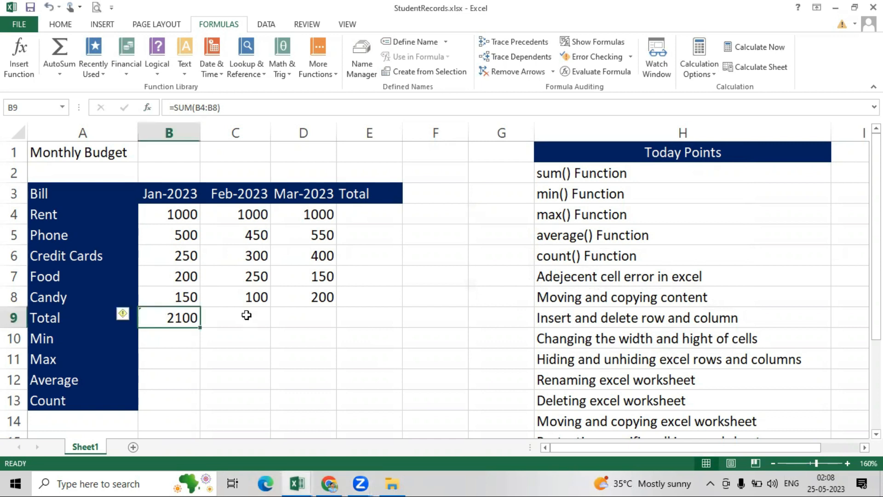
- Insert =SUM(C4:C8) into C9 via the Insert Function search, giving a February total of 2100
{"action": "left_click", "coordinate": [247, 316]}
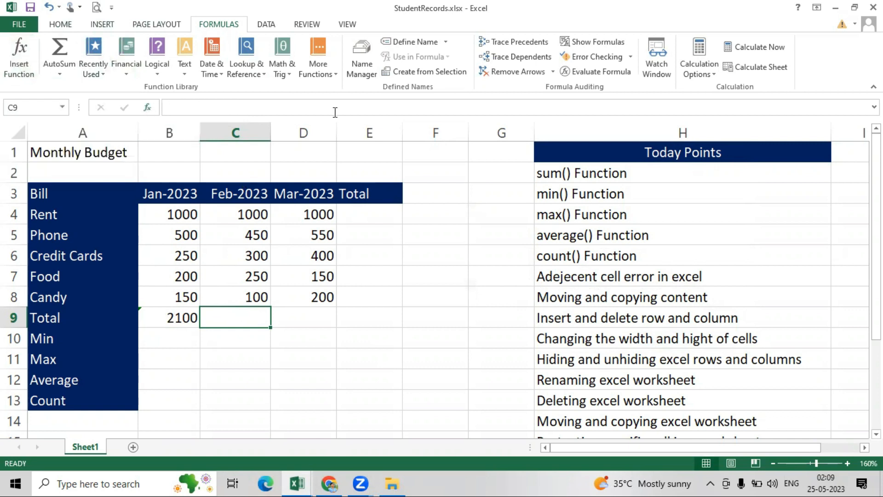
{"action": "left_click_drag", "start_coordinate": [128, 95], "coordinate": [186, 117]}
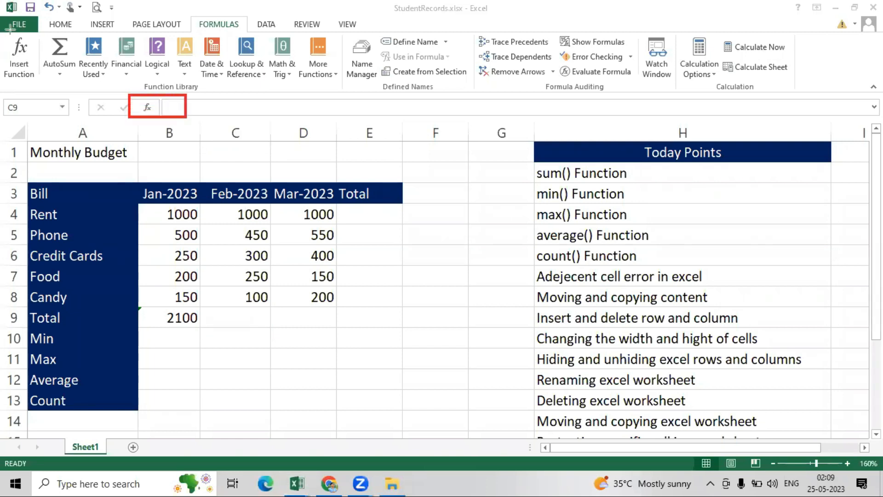
{"action": "left_click_drag", "start_coordinate": [3, 32], "coordinate": [42, 86]}
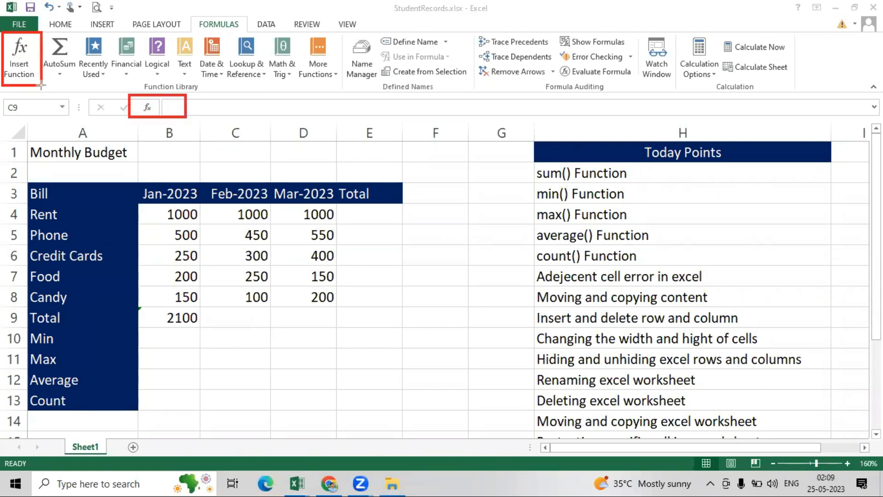
{"action": "key", "text": "ctrl+z"}
{"action": "key", "text": "ctrl+z"}
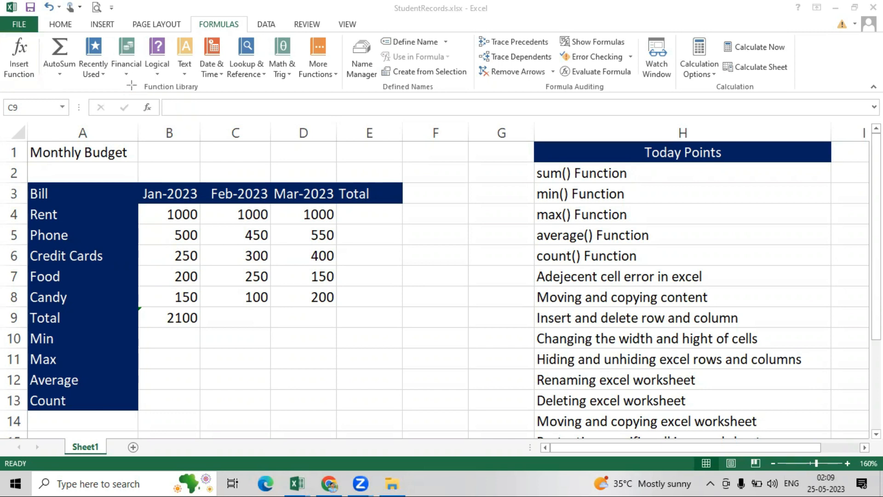
{"action": "left_click", "coordinate": [148, 108]}
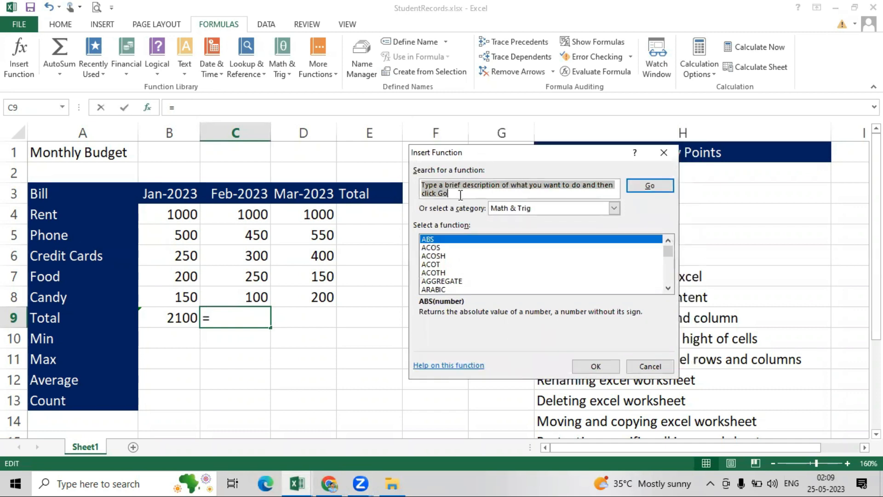
{"action": "left_click", "coordinate": [418, 190]}
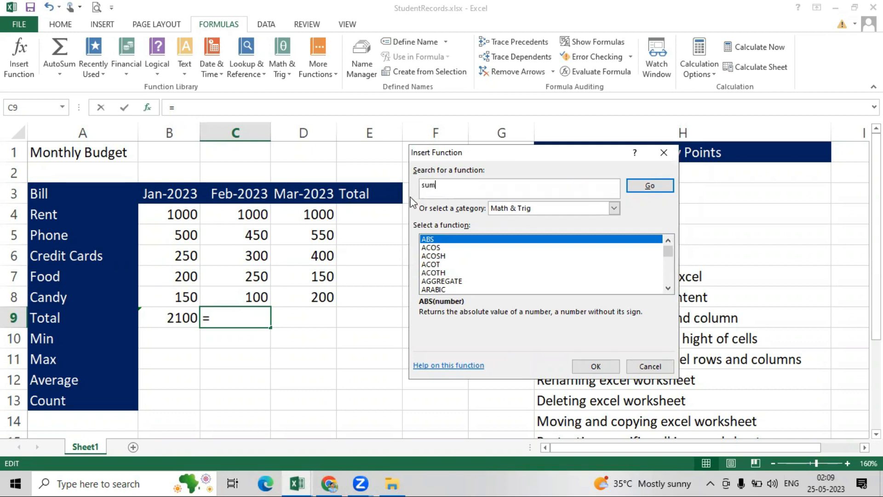
{"action": "left_click", "coordinate": [639, 187]}
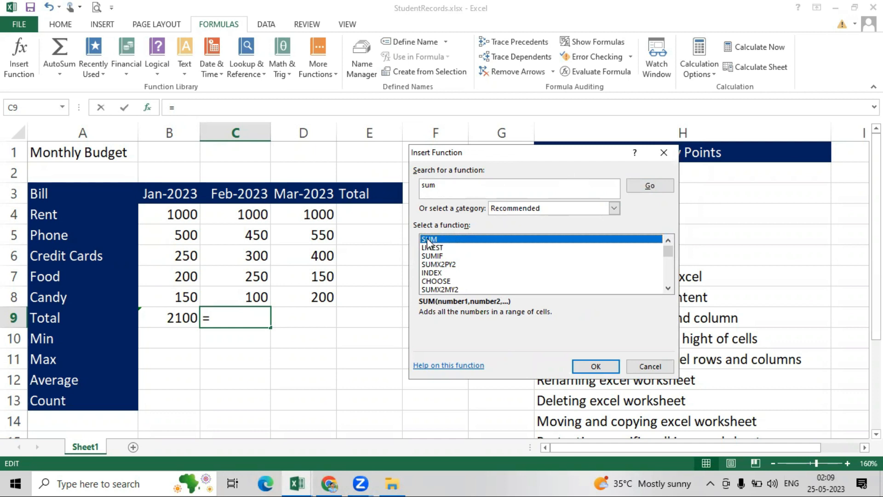
{"action": "left_click", "coordinate": [596, 367]}
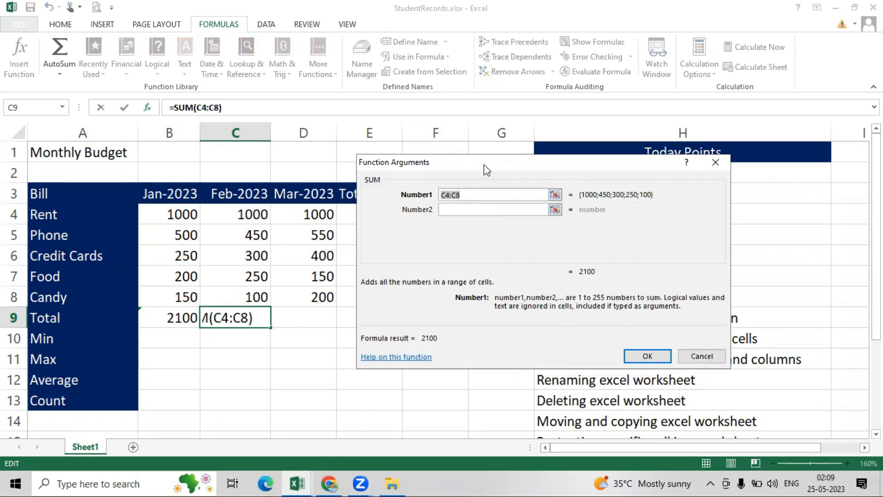
{"action": "left_click_drag", "start_coordinate": [484, 164], "coordinate": [503, 177]}
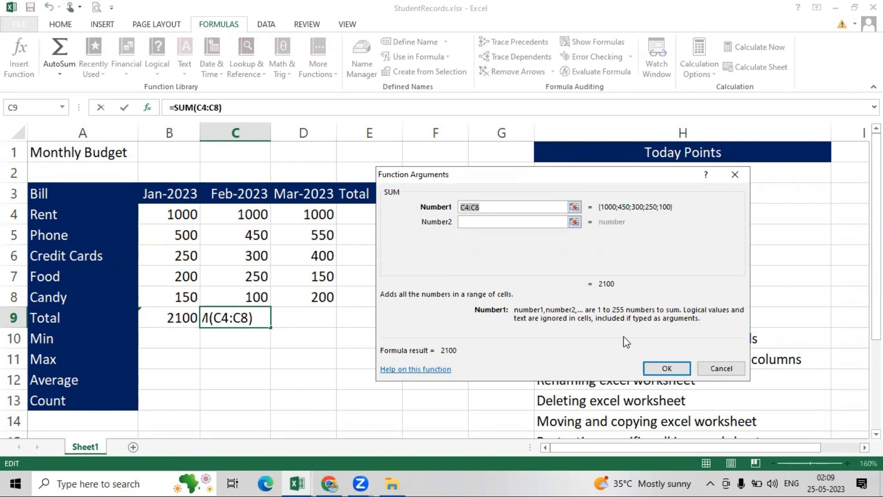
{"action": "left_click", "coordinate": [667, 368]}
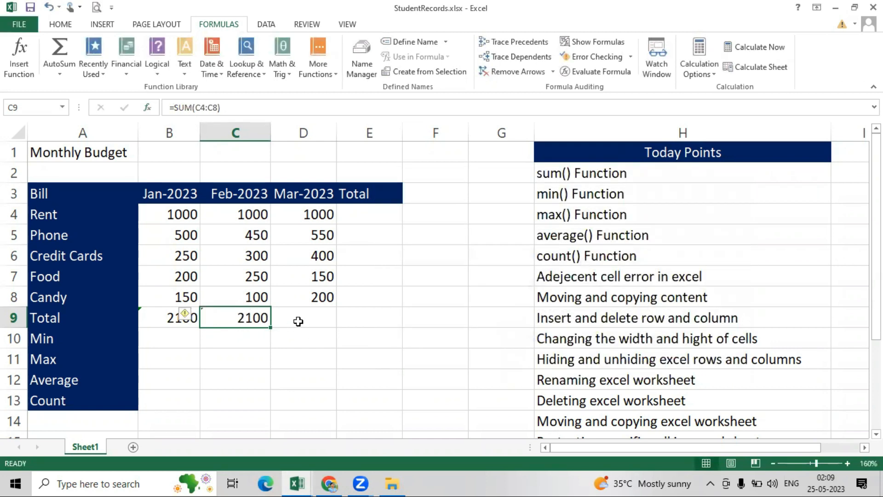
{"action": "left_click", "coordinate": [300, 320]}
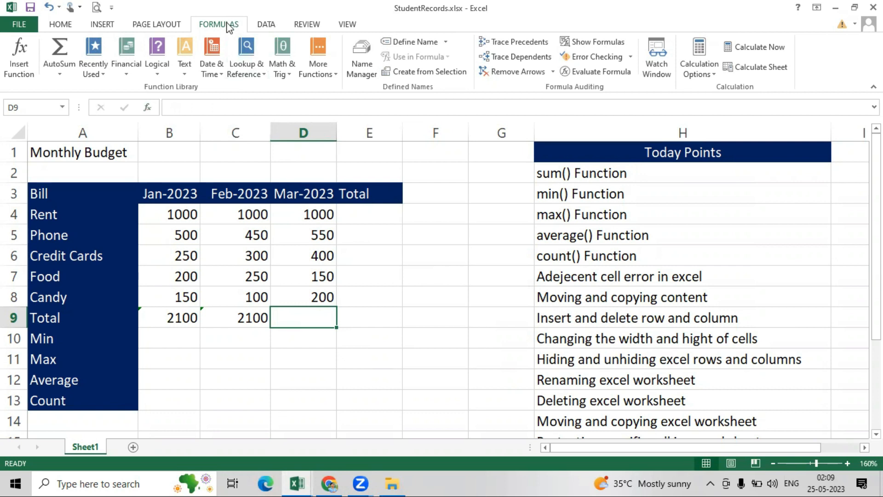
- AutoSum the March bills into D9 as =SUM(D4:D8), showing 2300
{"action": "left_click", "coordinate": [61, 52]}
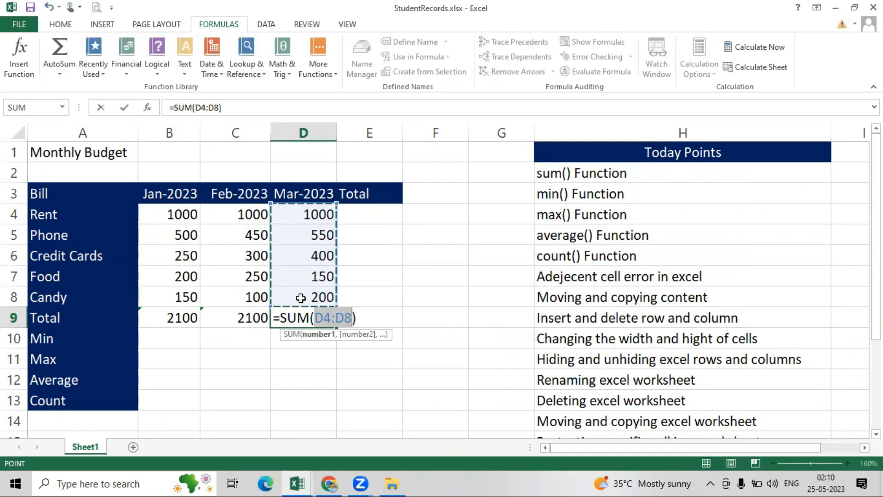
{"action": "key", "text": "Return"}
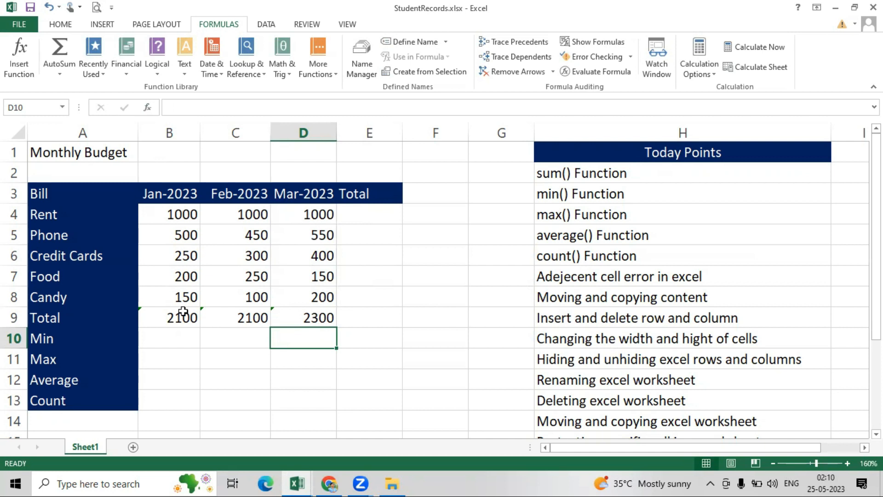
- Enter =SUM(B4:D4) in E4 for Rent's three-month total of 3000
{"action": "left_click", "coordinate": [375, 215]}
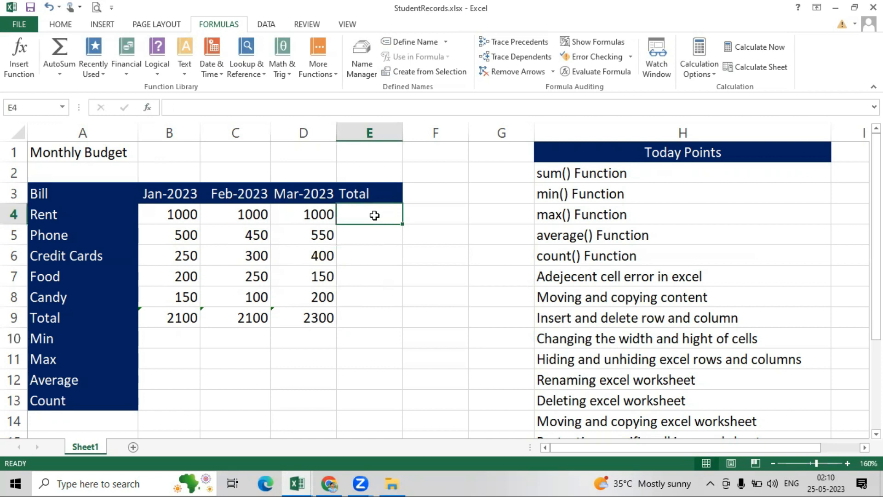
{"action": "type", "text": "="}
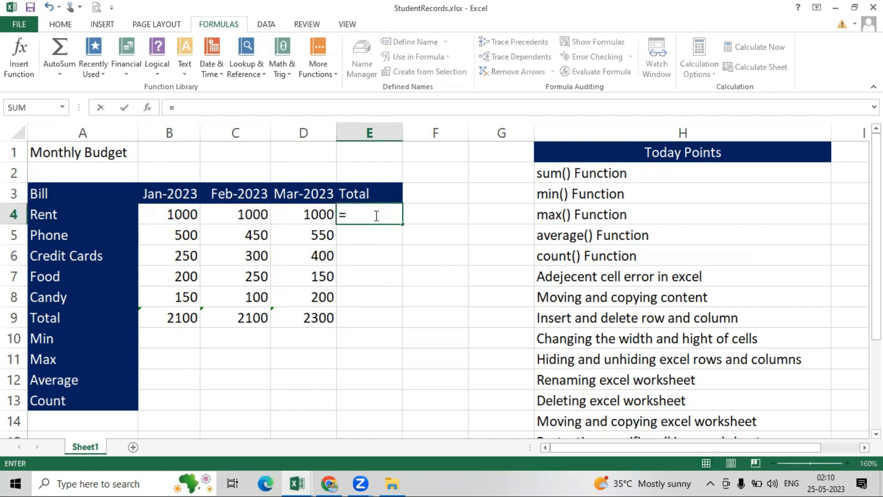
{"action": "type", "text": "sum"}
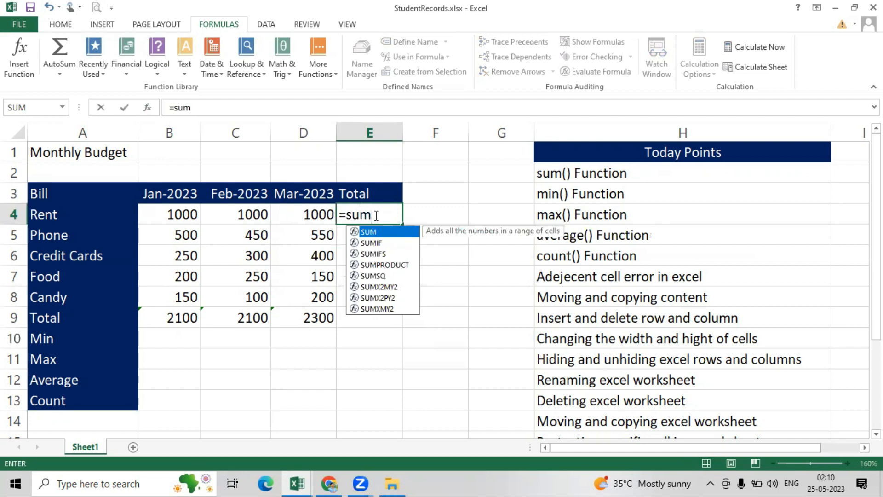
{"action": "type", "text": "("}
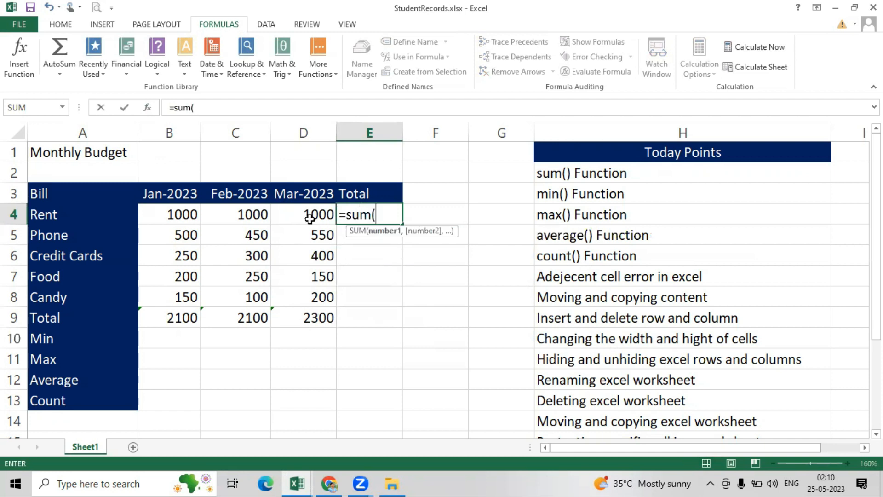
{"action": "left_click", "coordinate": [167, 218]}
{"action": "left_click_drag", "start_coordinate": [200, 217], "coordinate": [309, 216]}
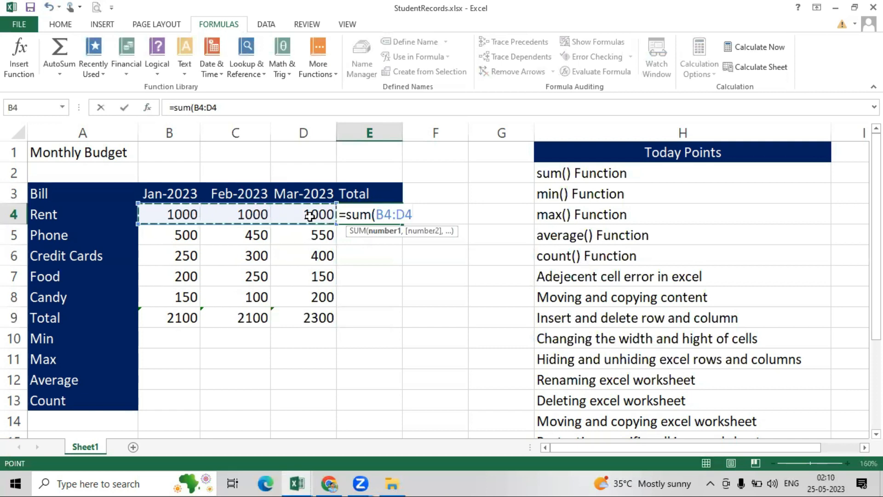
{"action": "type", "text": ")"}
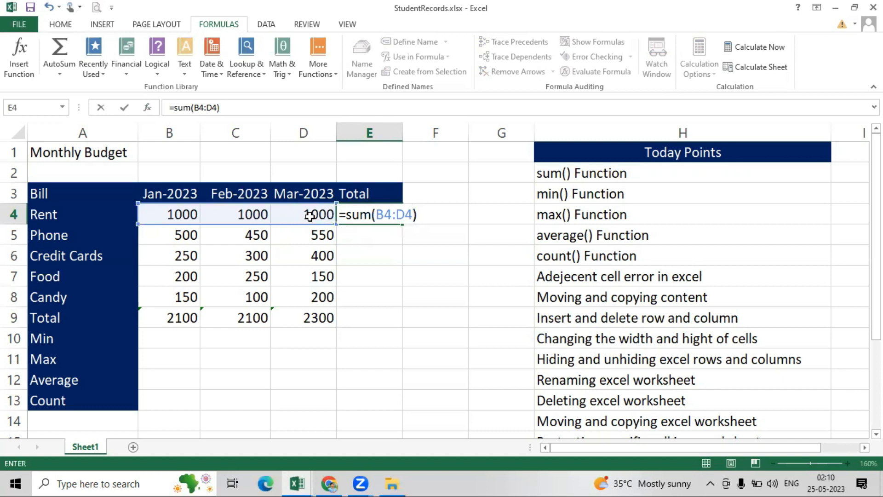
{"action": "key", "text": "Return"}
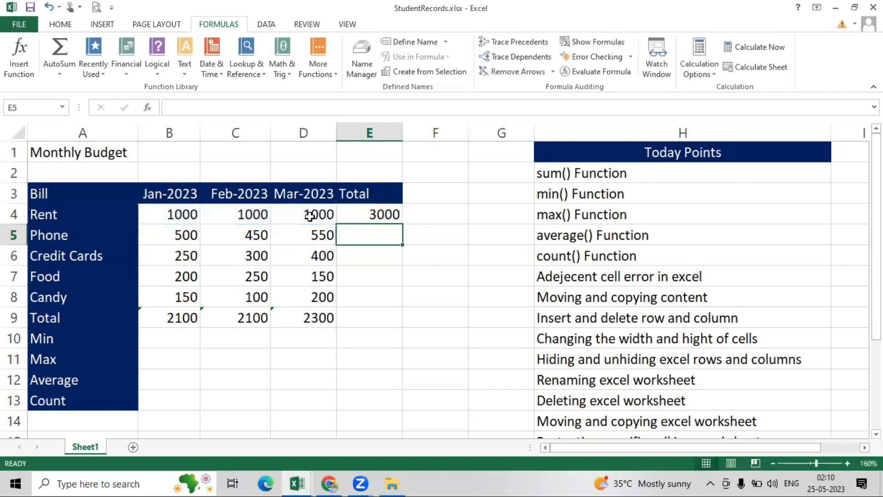
- Fill the E4 formula down to E9, ending with the 6500 grand total
{"action": "left_click", "coordinate": [365, 214]}
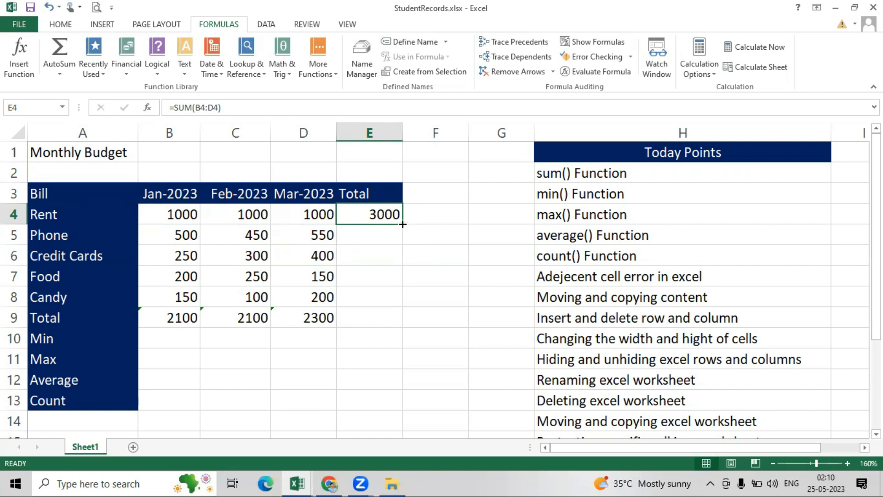
{"action": "left_click_drag", "start_coordinate": [402, 224], "coordinate": [390, 325]}
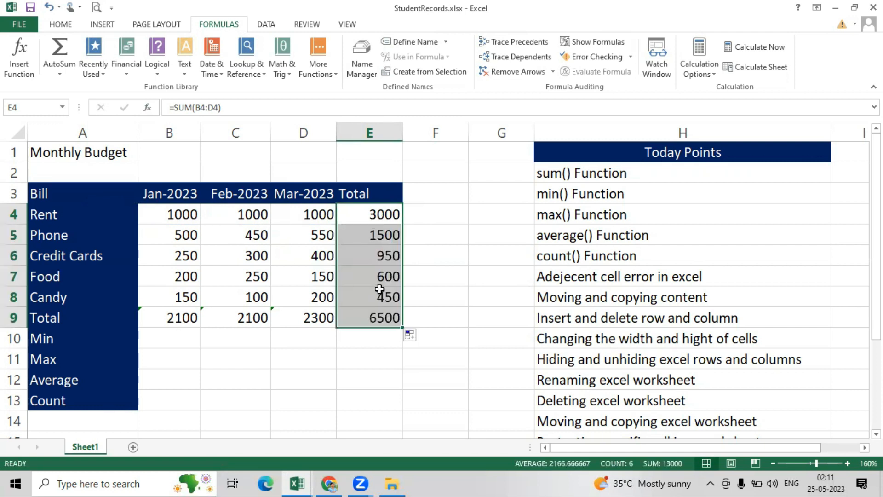
{"action": "left_click", "coordinate": [428, 270]}
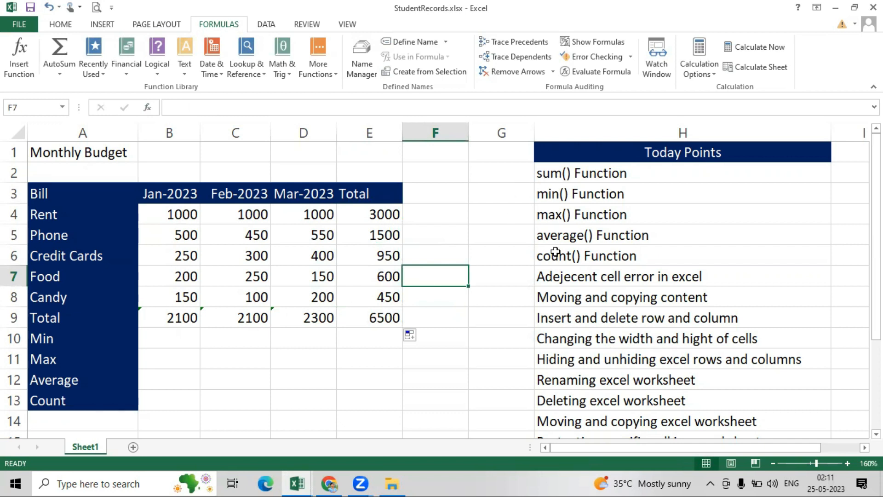
- Insert =MIN(B4:B9) into B10 from the Statistical functions, showing 150 for January
{"action": "left_click", "coordinate": [161, 339]}
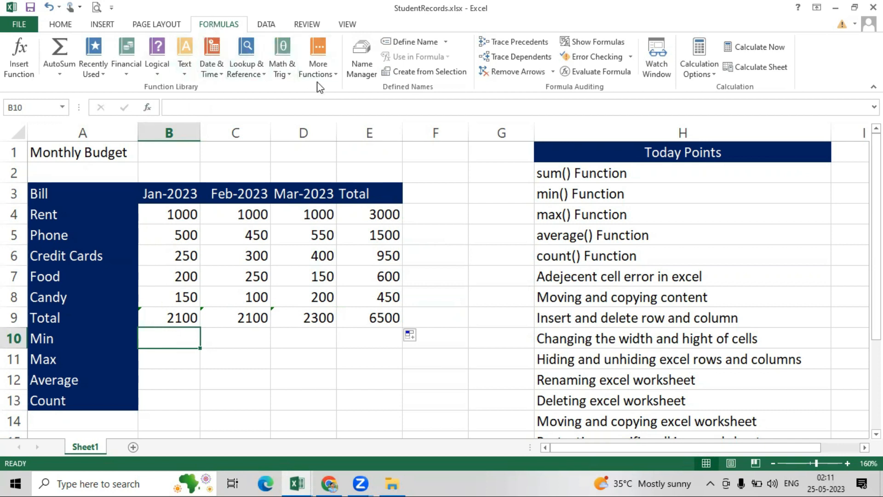
{"action": "left_click", "coordinate": [290, 68]}
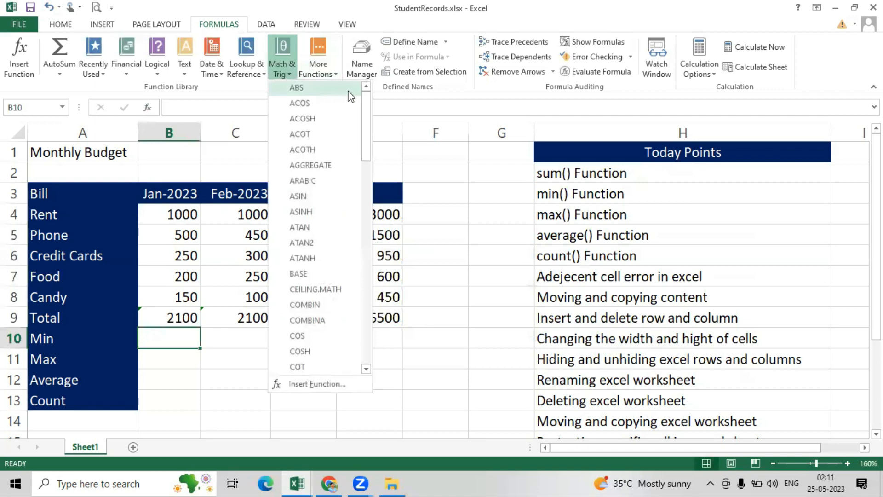
{"action": "left_click_drag", "start_coordinate": [365, 96], "coordinate": [368, 205]}
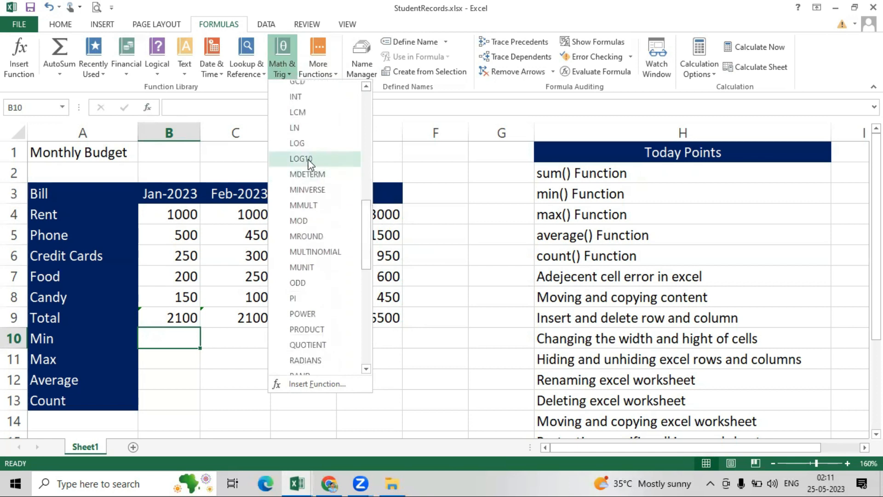
{"action": "left_click", "coordinate": [441, 368]}
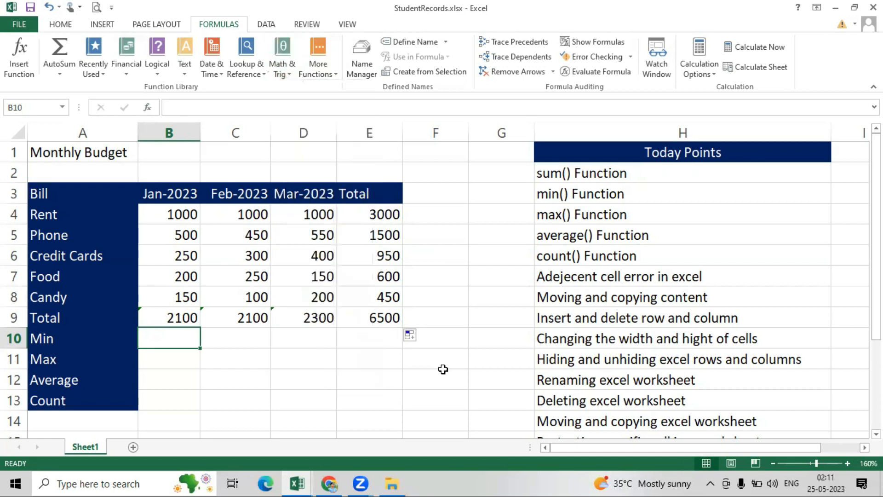
{"action": "left_click", "coordinate": [329, 67]}
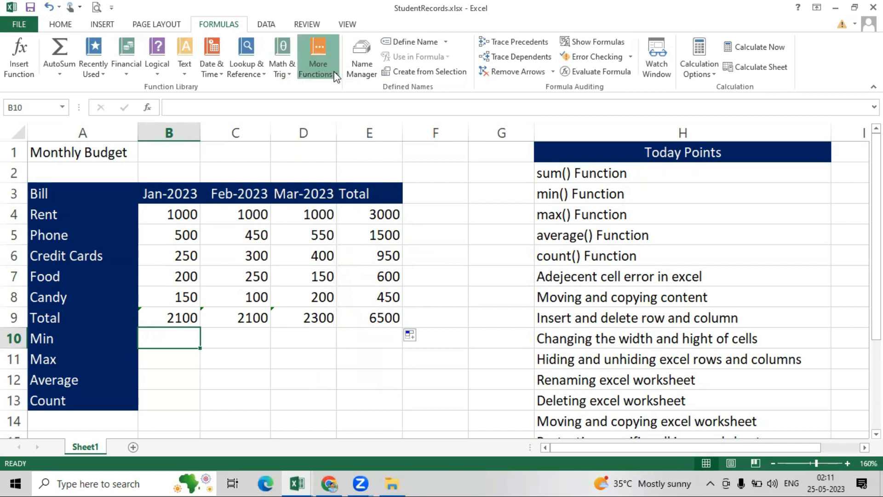
{"action": "mouse_move", "coordinate": [333, 90]}
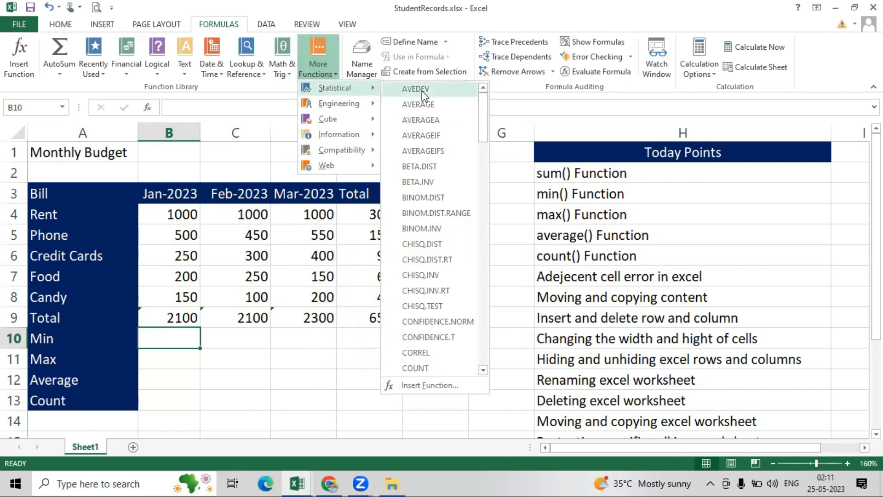
{"action": "left_click_drag", "start_coordinate": [486, 104], "coordinate": [481, 214]}
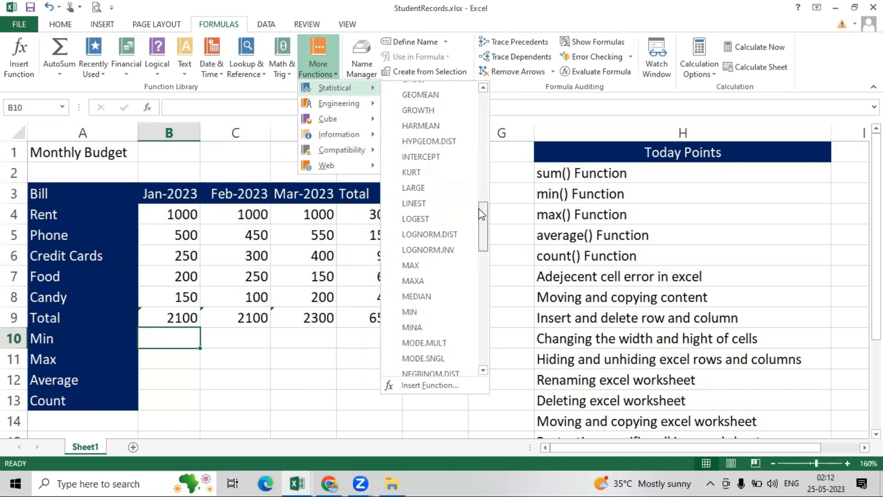
{"action": "left_click", "coordinate": [409, 312]}
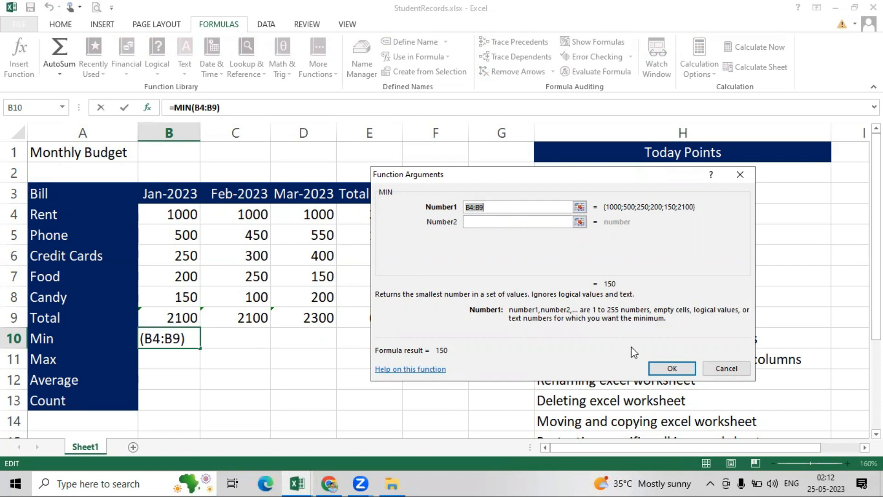
{"action": "left_click", "coordinate": [672, 371]}
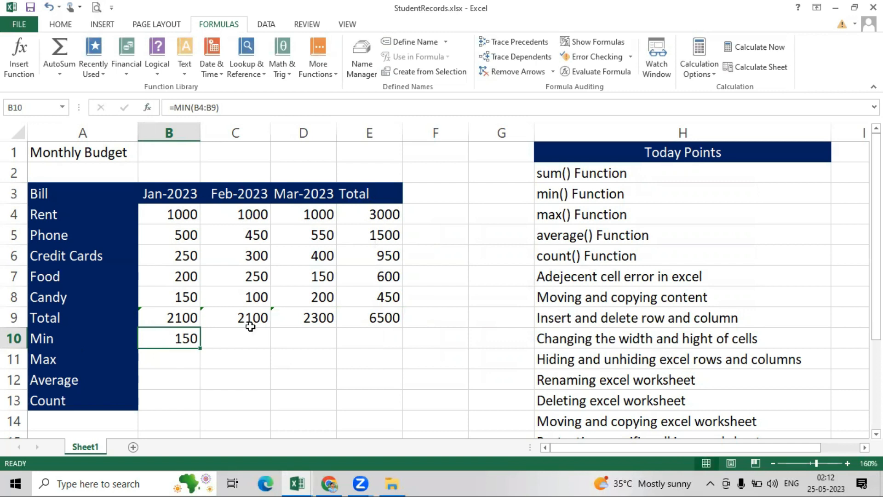
{"action": "left_click", "coordinate": [257, 341]}
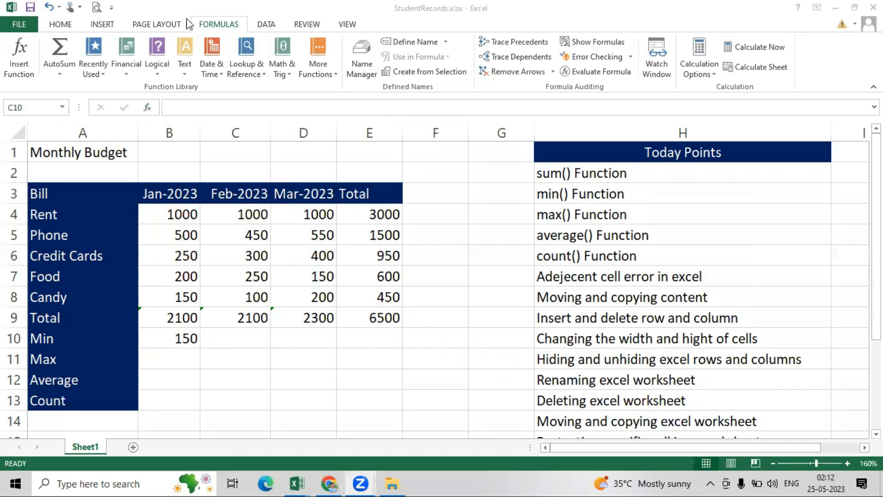
- Insert =MIN(C4:C9) into C10 via the function search, giving February's minimum of 100
{"action": "left_click", "coordinate": [21, 62]}
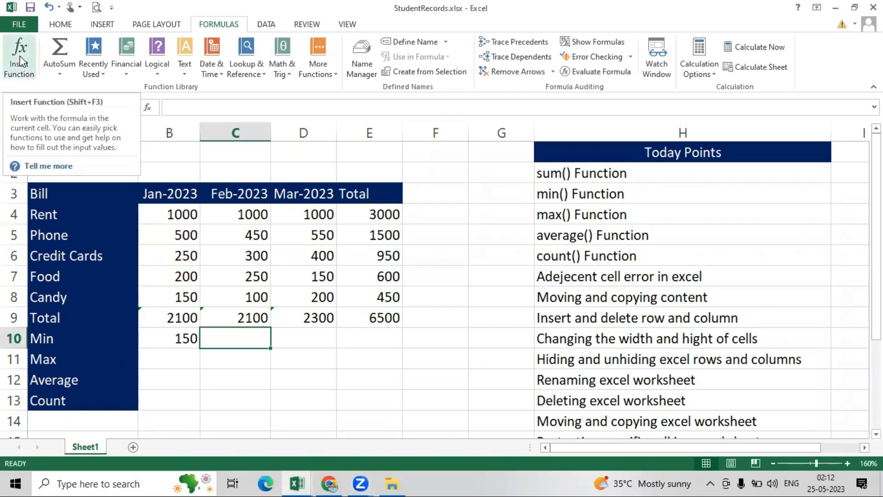
{"action": "left_click", "coordinate": [21, 62]}
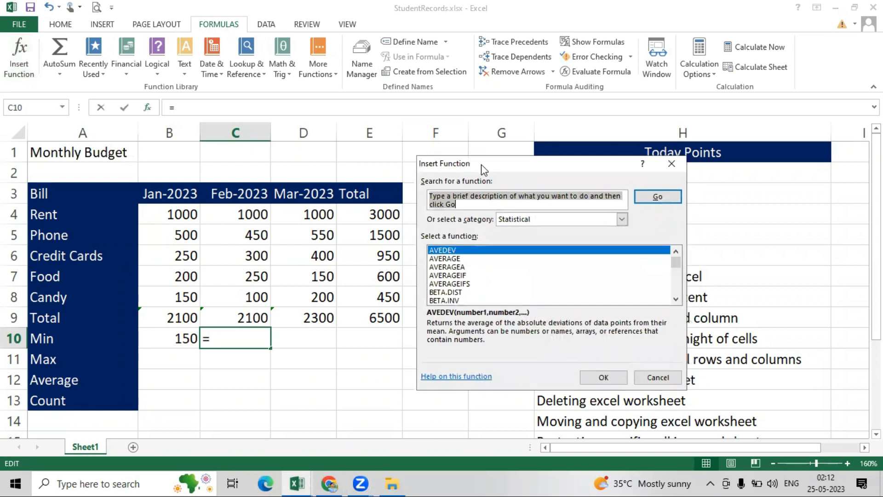
{"action": "left_click_drag", "start_coordinate": [481, 164], "coordinate": [455, 144]}
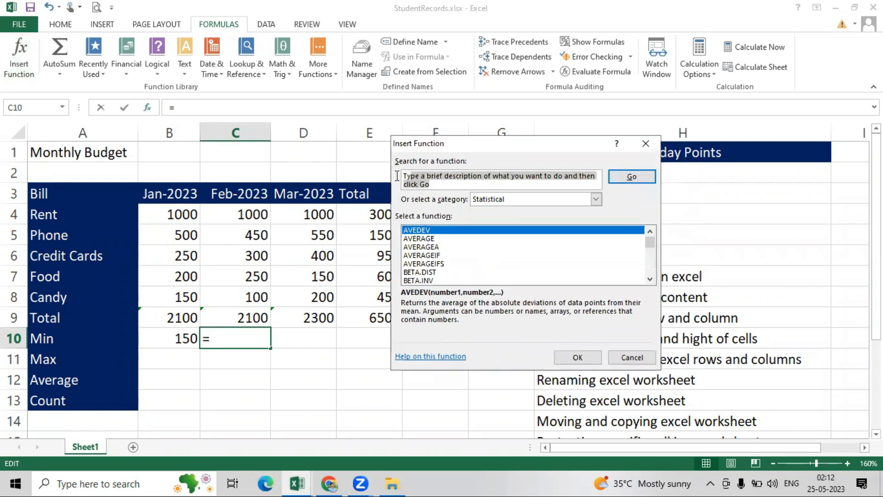
{"action": "key", "text": "BackSpace"}
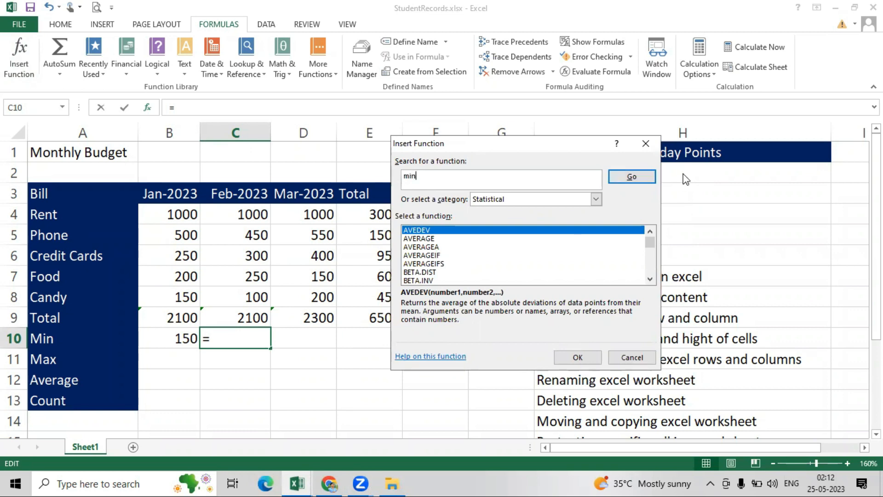
{"action": "left_click", "coordinate": [633, 178]}
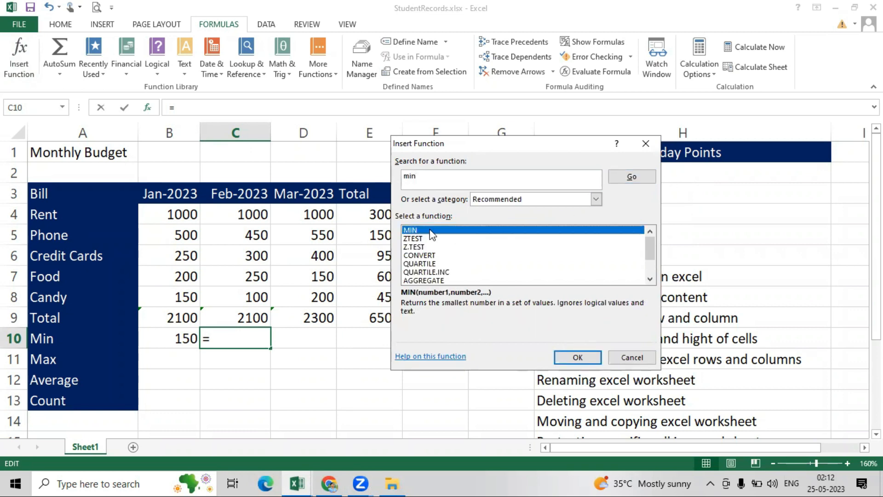
{"action": "left_click", "coordinate": [579, 358]}
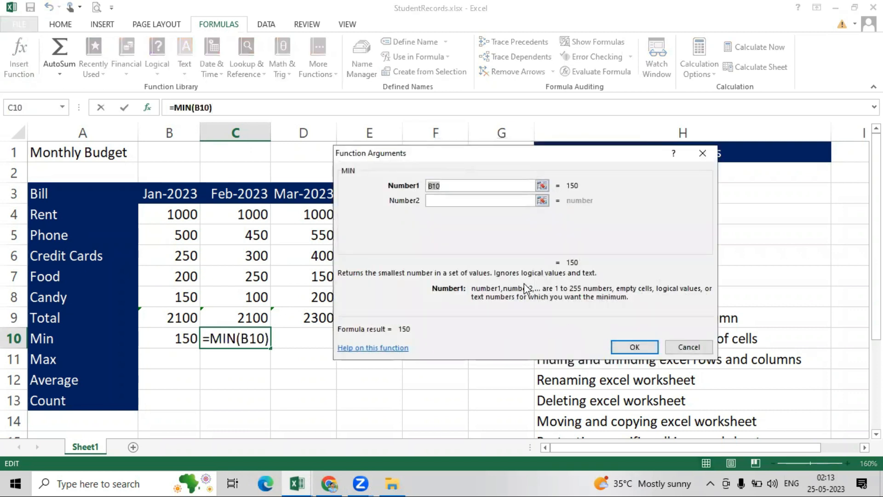
{"action": "left_click_drag", "start_coordinate": [467, 157], "coordinate": [543, 167]}
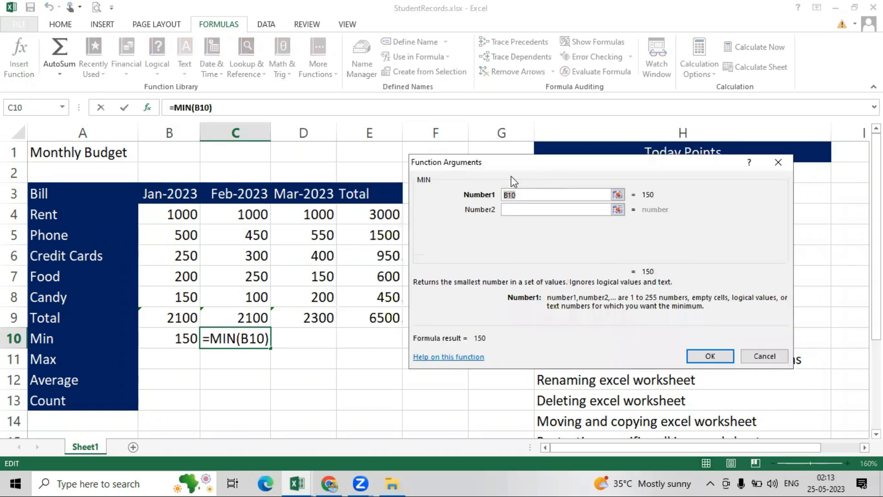
{"action": "left_click_drag", "start_coordinate": [223, 215], "coordinate": [237, 314]}
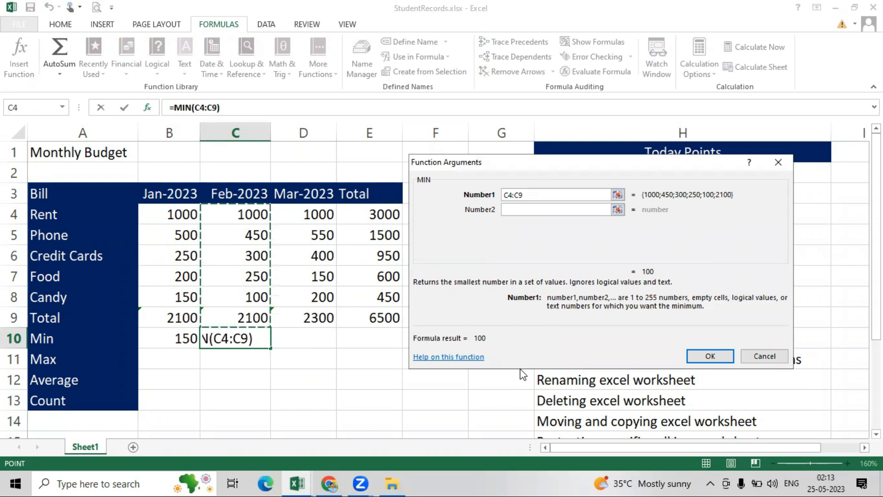
{"action": "left_click", "coordinate": [716, 359]}
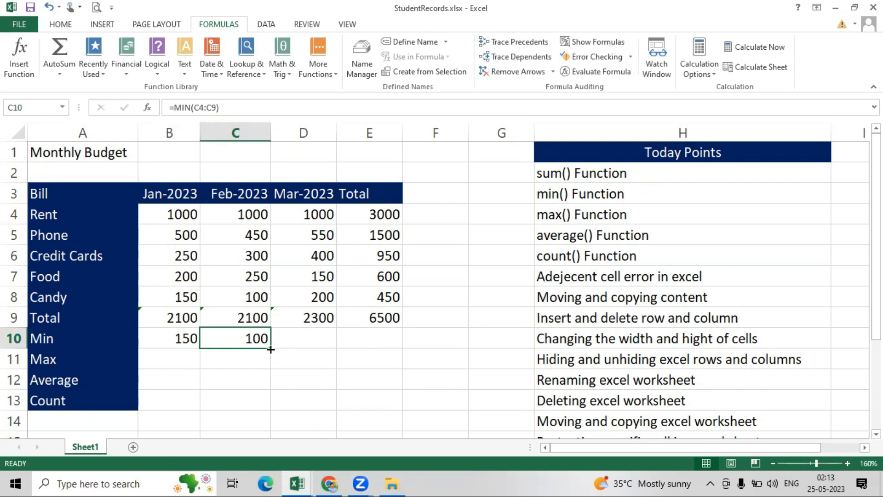
- Fill the Min formula across to March and Total, showing 150 and 450
{"action": "left_click_drag", "start_coordinate": [269, 349], "coordinate": [376, 353]}
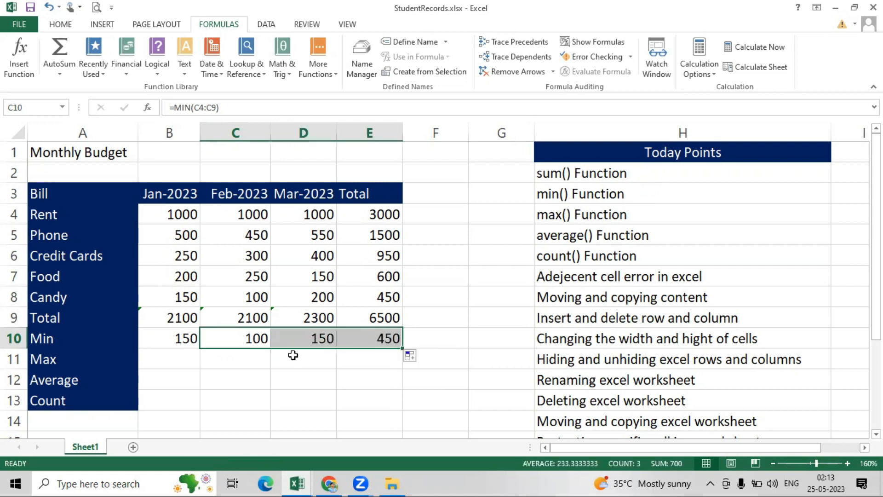
{"action": "left_click", "coordinate": [314, 368]}
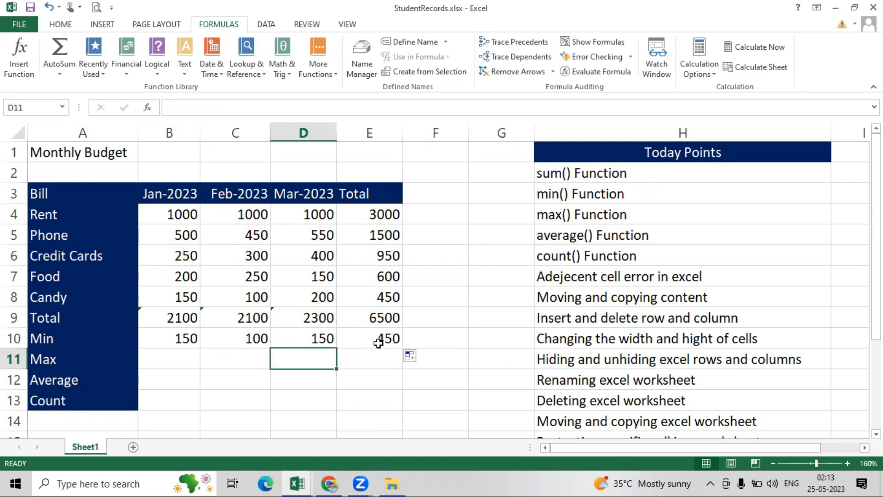
{"action": "left_click", "coordinate": [175, 359]}
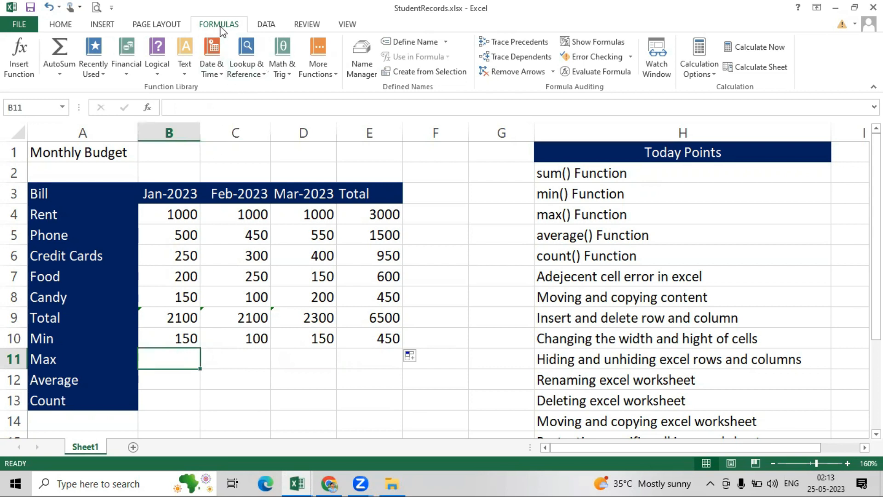
- Insert =MAX(B4:B8) into B11 from the Statistical functions, showing January's maximum of 1000
{"action": "left_click", "coordinate": [326, 73]}
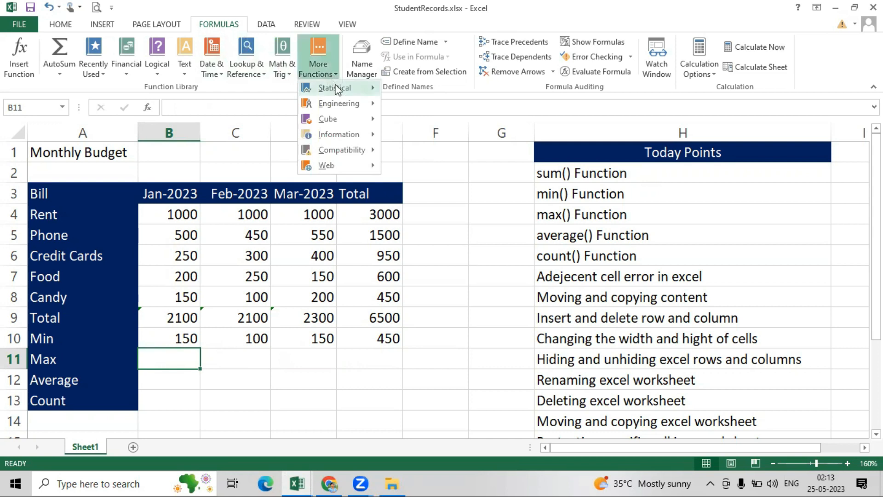
{"action": "mouse_move", "coordinate": [338, 88]}
{"action": "left_click_drag", "start_coordinate": [481, 114], "coordinate": [481, 228]}
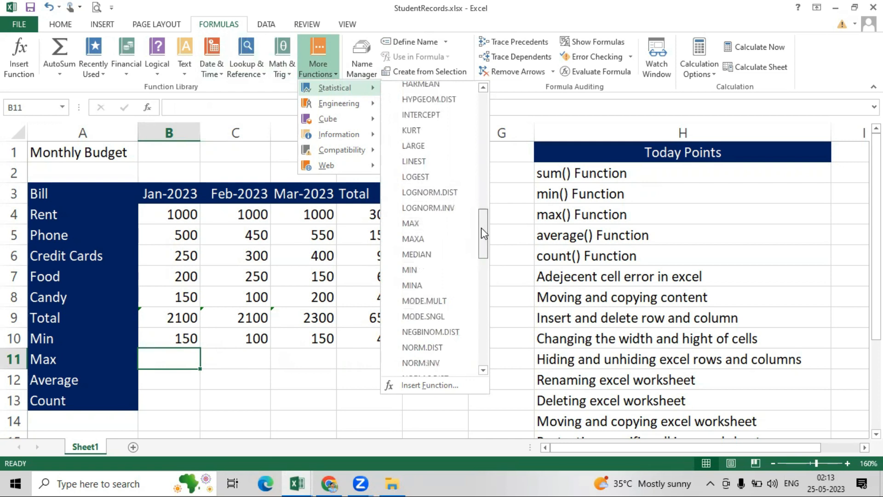
{"action": "left_click", "coordinate": [415, 225]}
{"action": "left_click_drag", "start_coordinate": [166, 213], "coordinate": [184, 293]}
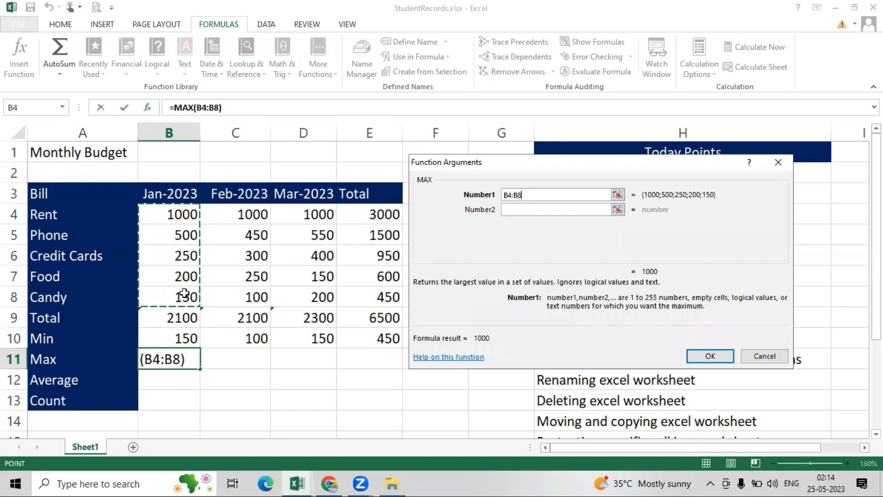
{"action": "key", "text": "Return"}
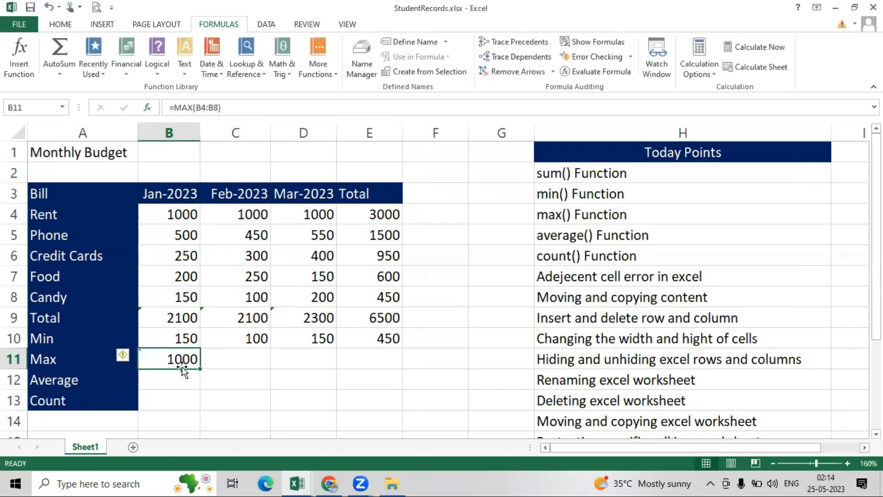
{"action": "left_click", "coordinate": [222, 360]}
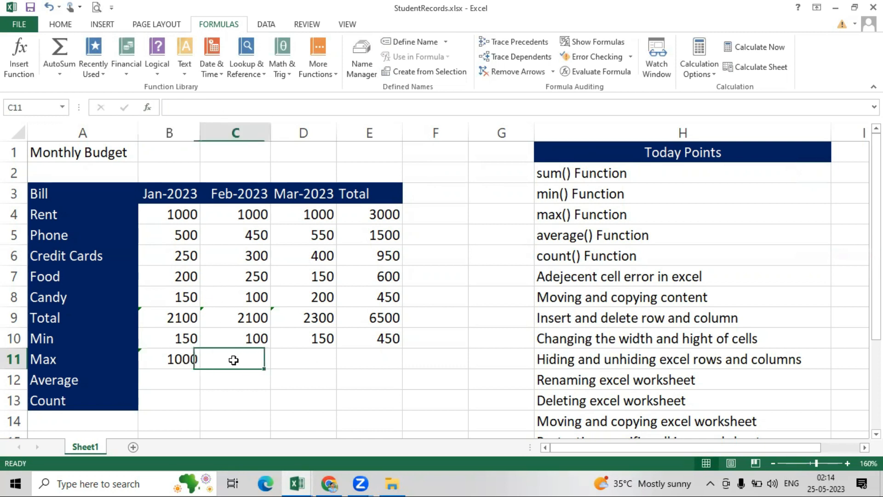
- Insert =MAX(C4:C8) into C11 via the function search, giving February's maximum of 1000
{"action": "left_click", "coordinate": [147, 108]}
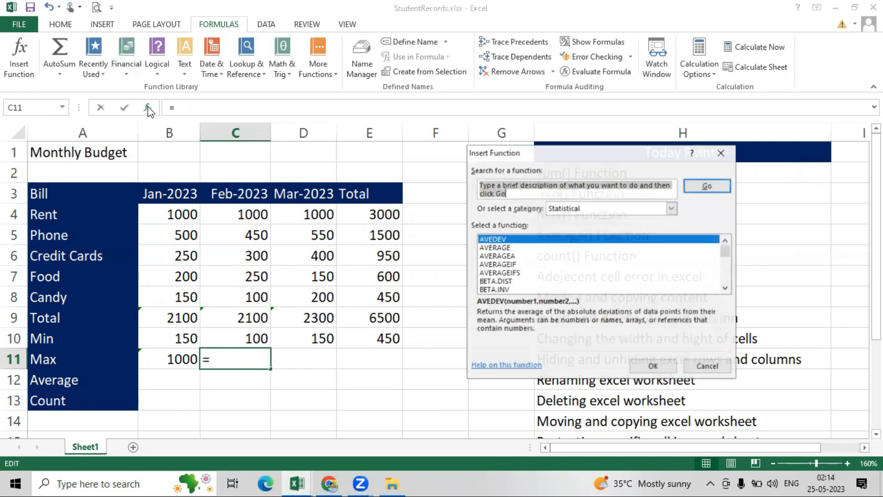
{"action": "left_click", "coordinate": [499, 196]}
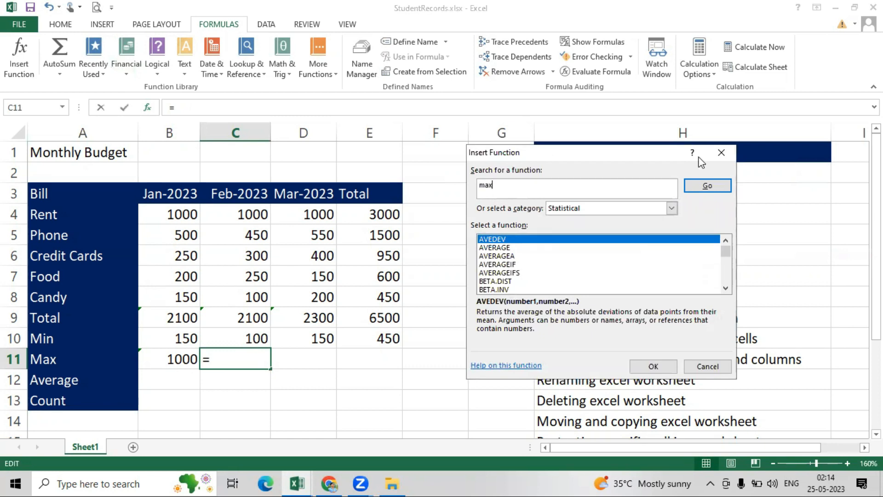
{"action": "left_click", "coordinate": [708, 185]}
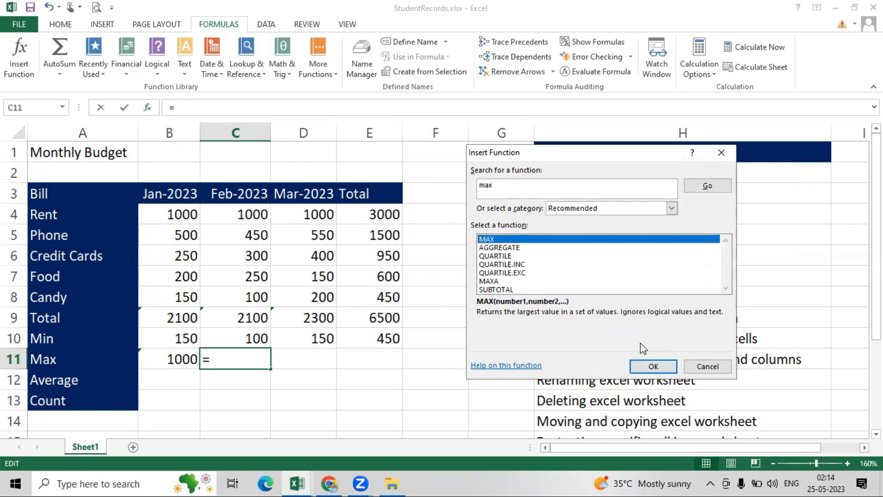
{"action": "left_click", "coordinate": [653, 366]}
{"action": "left_click", "coordinate": [223, 212]}
{"action": "left_click_drag", "start_coordinate": [223, 213], "coordinate": [251, 294]}
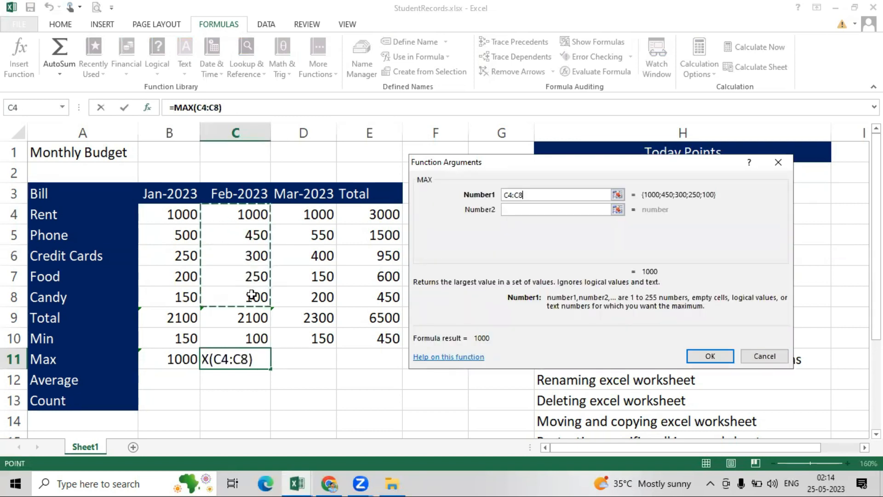
{"action": "left_click", "coordinate": [706, 354]}
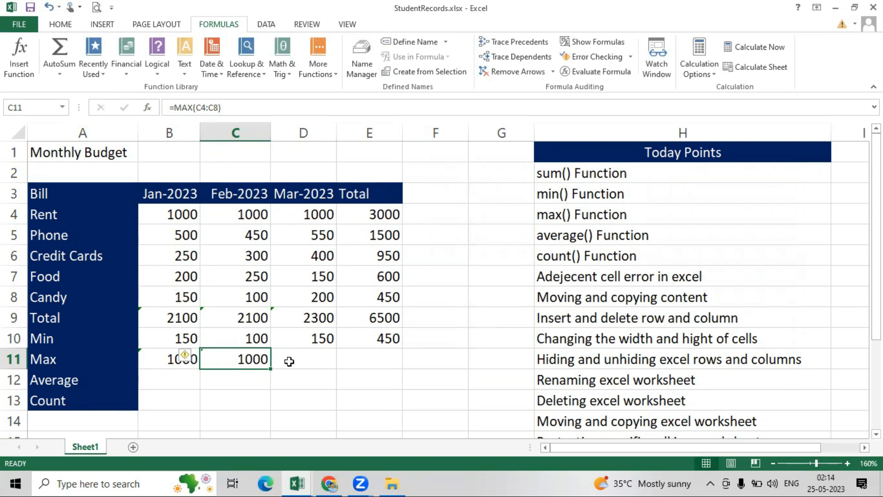
- Fill the Max formula across to March and Total, showing 1000 and 3000
{"action": "left_click_drag", "start_coordinate": [271, 371], "coordinate": [393, 363]}
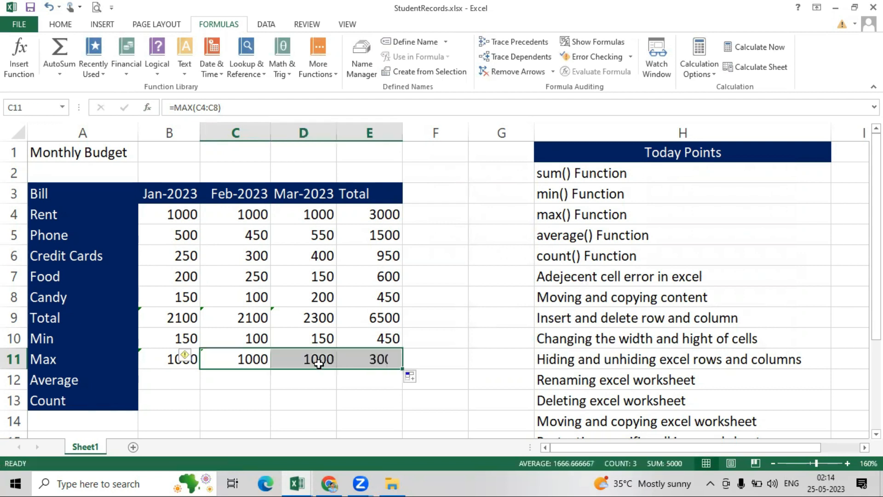
{"action": "left_click", "coordinate": [435, 357]}
{"action": "scroll", "coordinate": [175, 331], "scroll_direction": "down", "scroll_amount": 1}
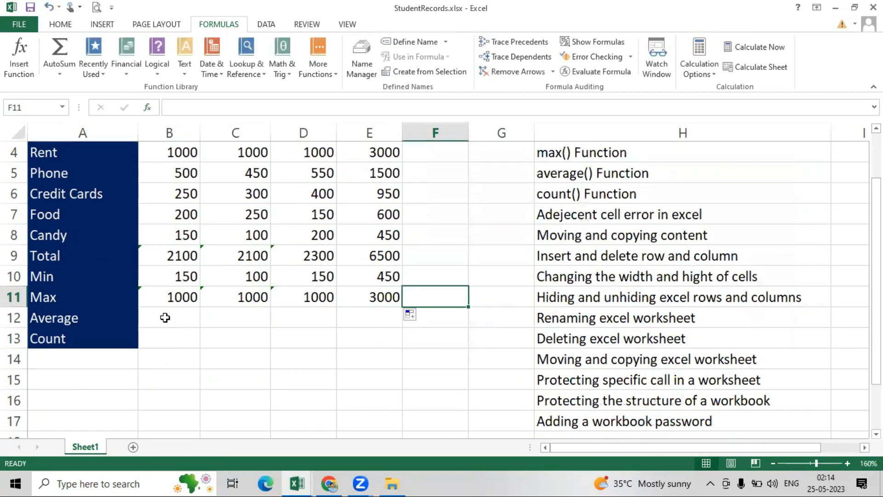
{"action": "left_click", "coordinate": [165, 317]}
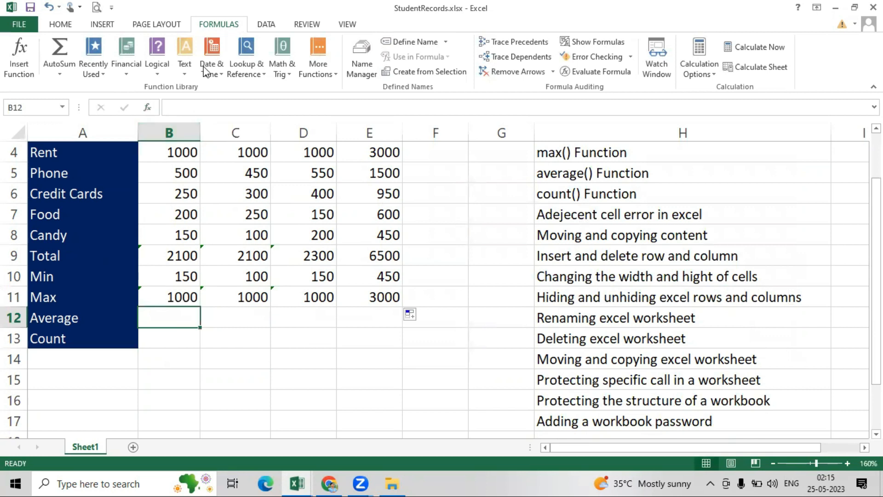
- Insert =AVERAGE(B4:B8) into B12, showing January's average bill of 420
{"action": "left_click", "coordinate": [324, 73]}
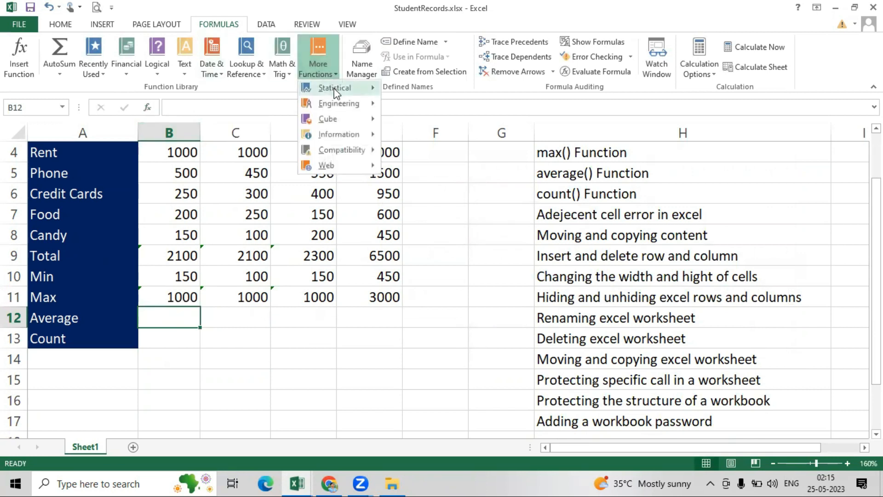
{"action": "mouse_move", "coordinate": [335, 88]}
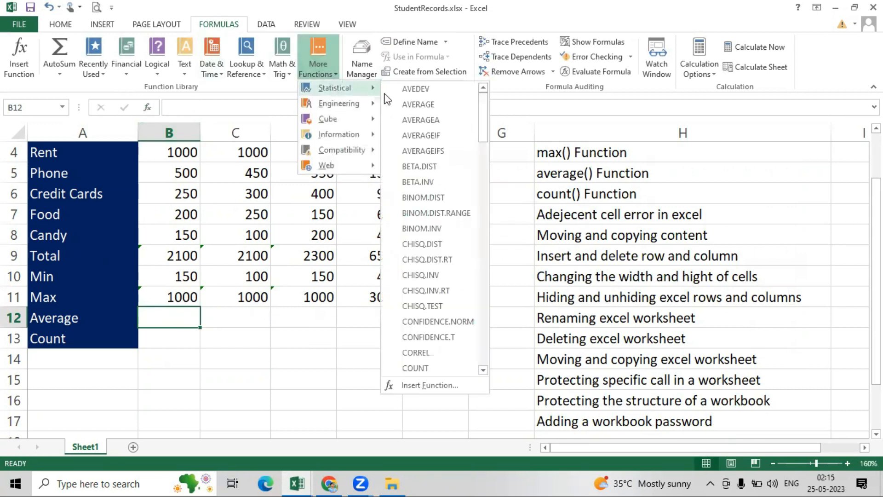
{"action": "left_click", "coordinate": [420, 105]}
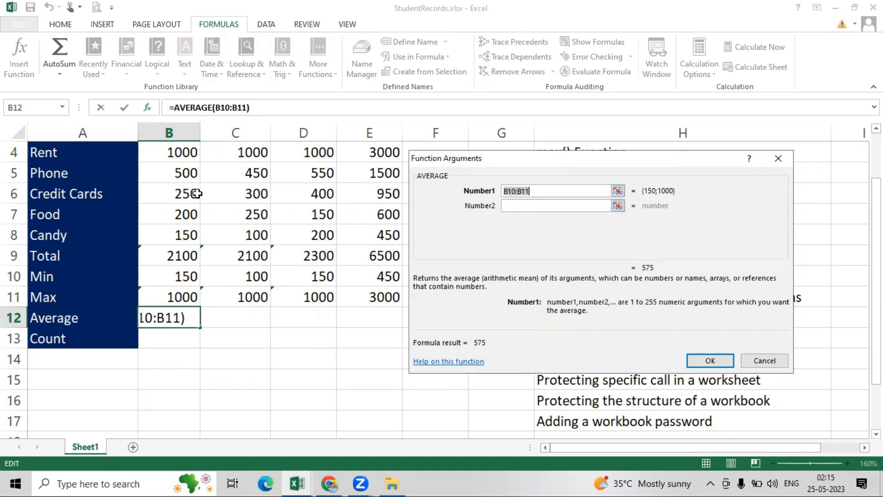
{"action": "scroll", "coordinate": [340, 176], "scroll_direction": "up", "scroll_amount": 1}
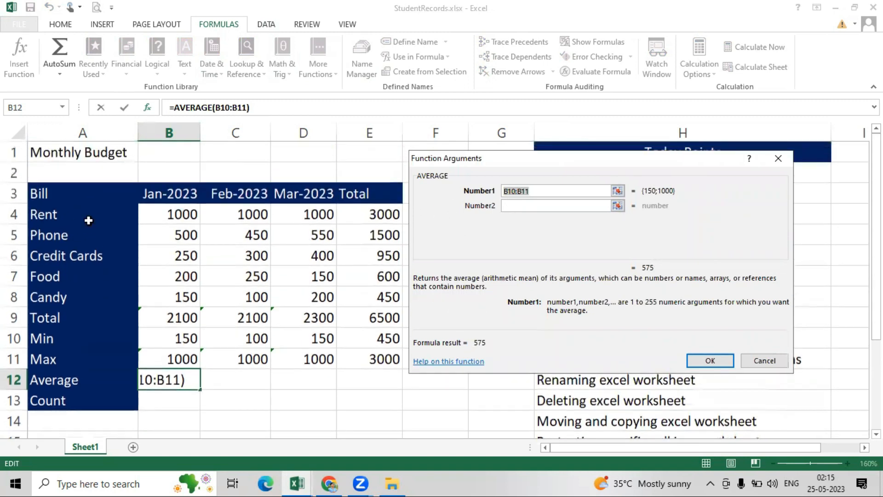
{"action": "left_click_drag", "start_coordinate": [158, 206], "coordinate": [178, 297]}
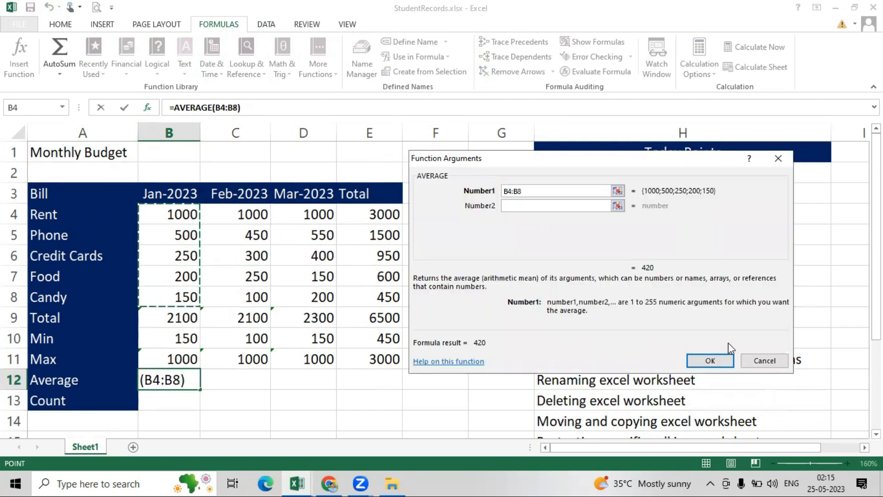
{"action": "left_click", "coordinate": [710, 360]}
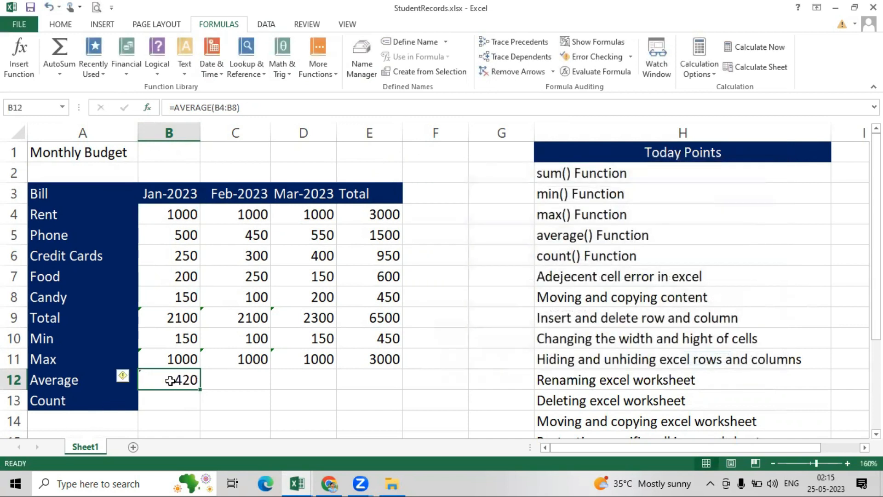
{"action": "left_click", "coordinate": [249, 380]}
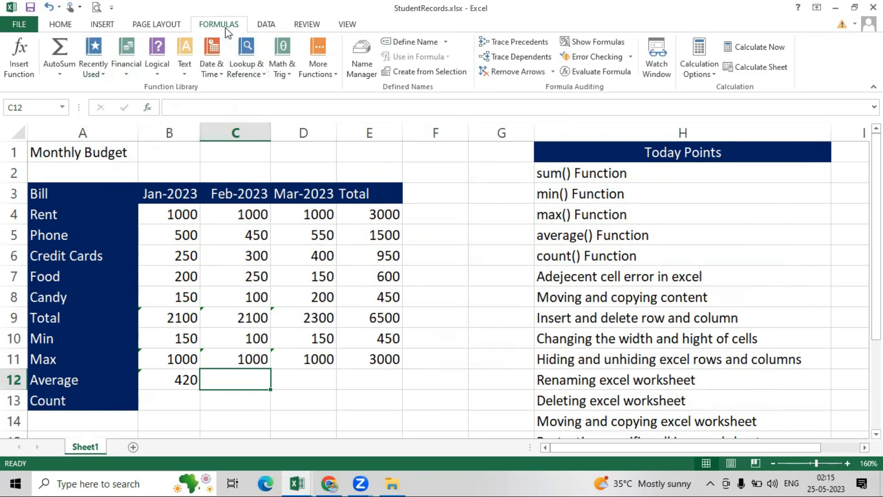
- Enter =AVERAGE(C4:C8) in February's Average cell C12, giving 420
{"action": "left_click", "coordinate": [324, 71]}
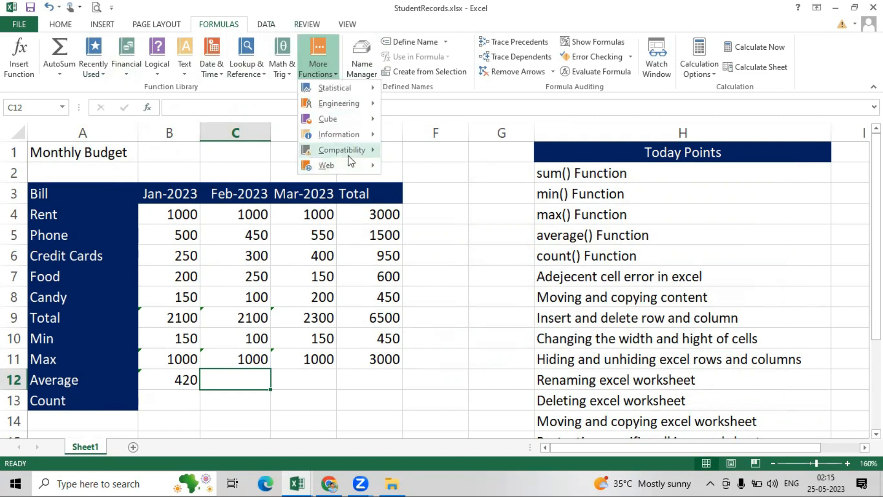
{"action": "left_click", "coordinate": [246, 302]}
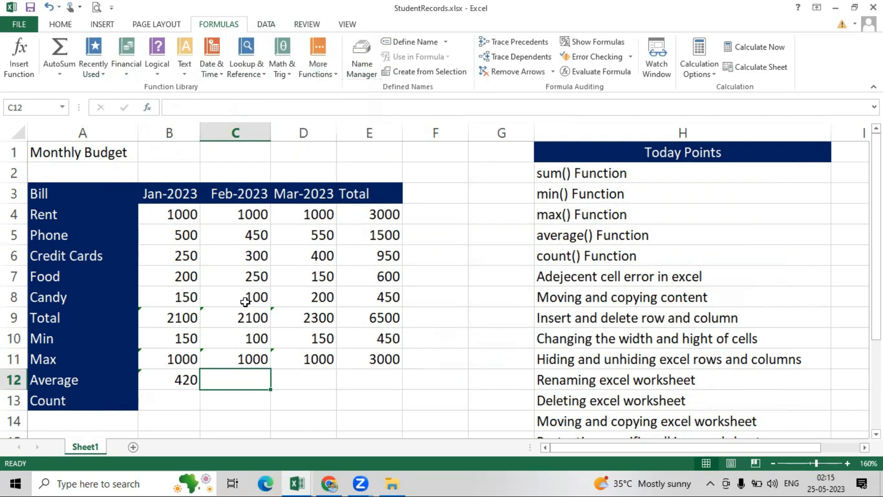
{"action": "type", "text": "=ave"}
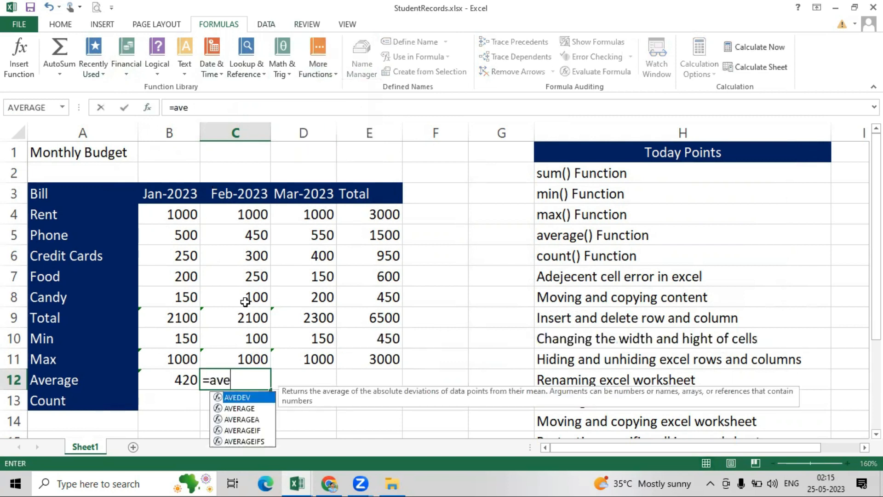
{"action": "left_click", "coordinate": [248, 408]}
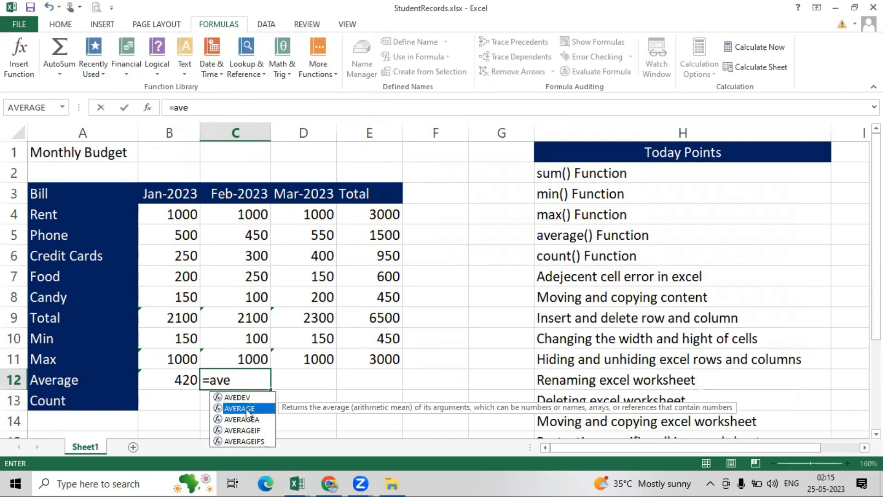
{"action": "double_click", "coordinate": [248, 409]}
{"action": "left_click_drag", "start_coordinate": [230, 217], "coordinate": [237, 294]}
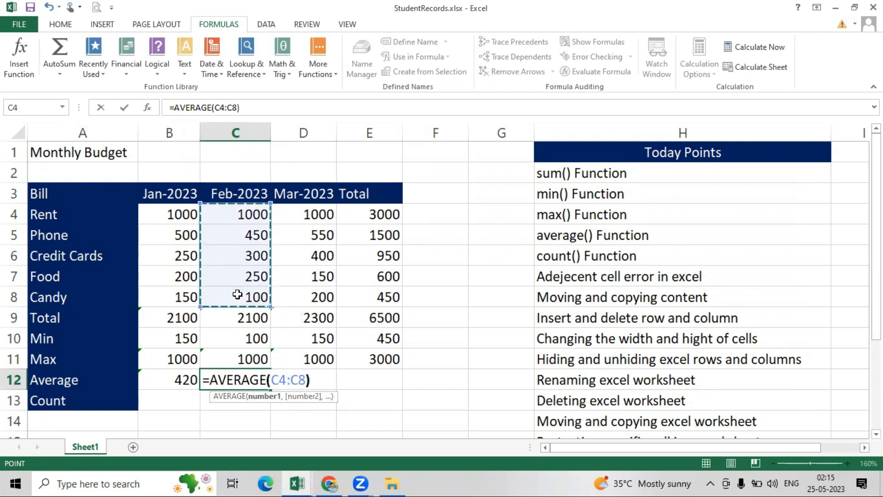
{"action": "type", "text": ")"}
{"action": "key", "text": "Return"}
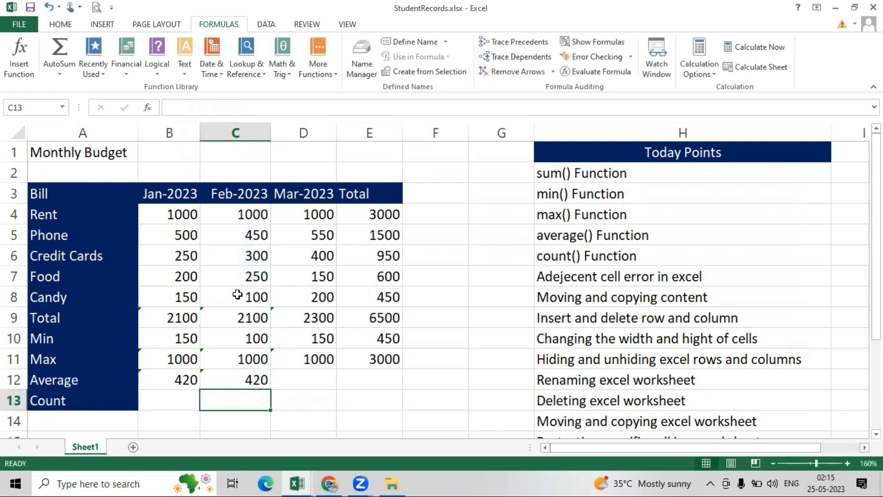
- Copy the February average across to March and Total, showing 460 and 1300
{"action": "left_click", "coordinate": [251, 381]}
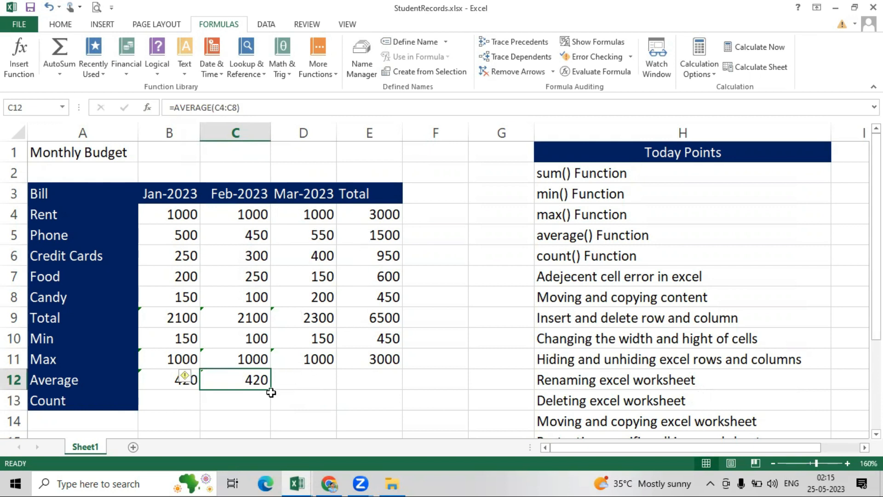
{"action": "left_click_drag", "start_coordinate": [269, 390], "coordinate": [400, 390]}
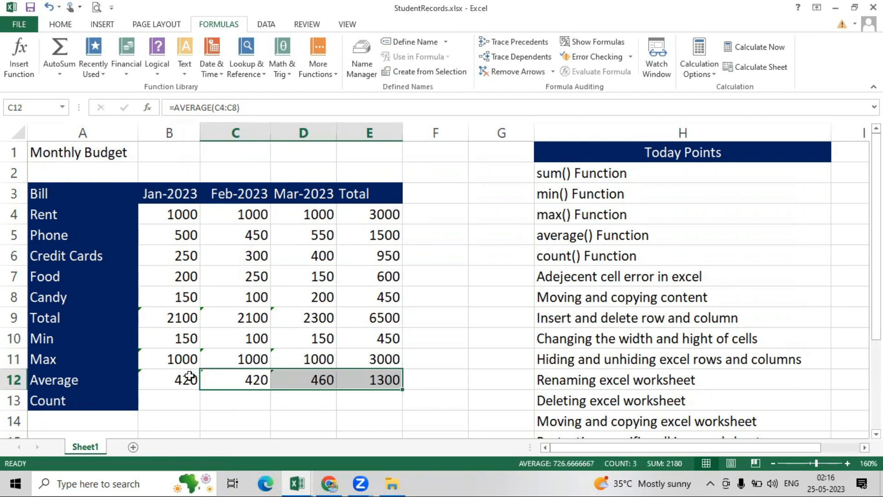
{"action": "scroll", "coordinate": [188, 373], "scroll_direction": "down", "scroll_amount": 1}
{"action": "scroll", "coordinate": [516, 331], "scroll_direction": "up", "scroll_amount": 1}
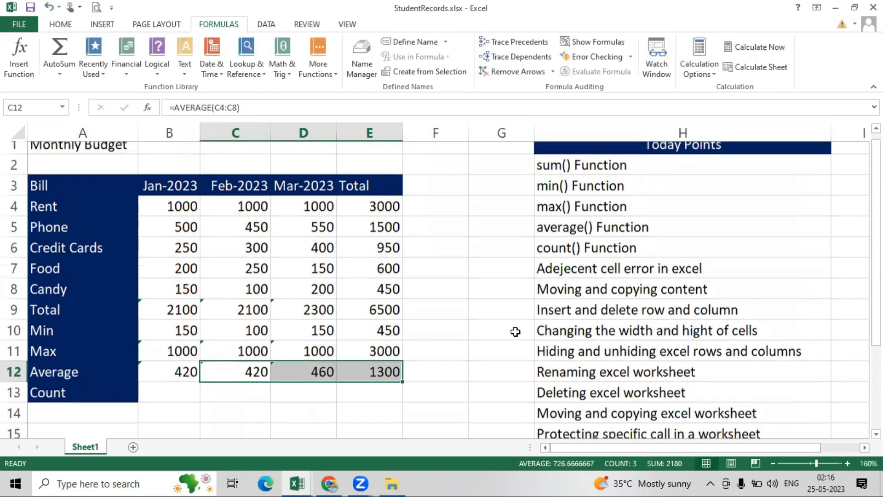
{"action": "left_click", "coordinate": [167, 398]}
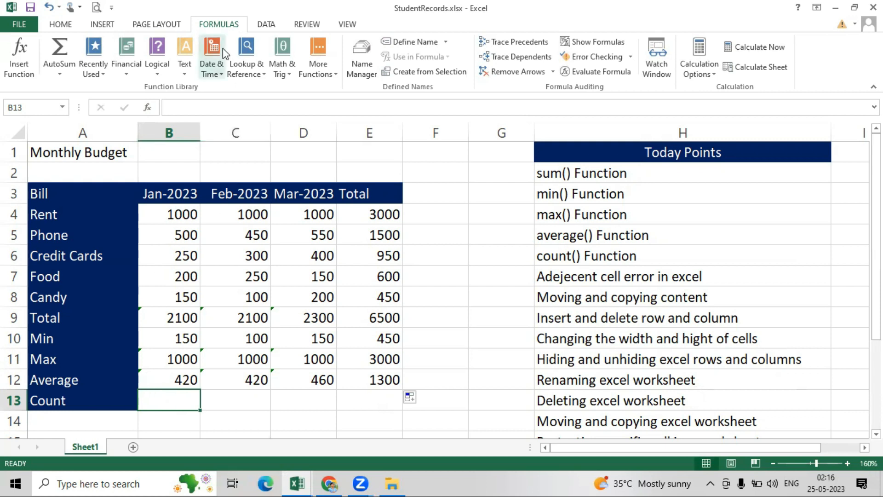
- Insert =COUNT(B4:B8) in January's Count cell and fill it across to Total, each showing 5
{"action": "left_click", "coordinate": [331, 71]}
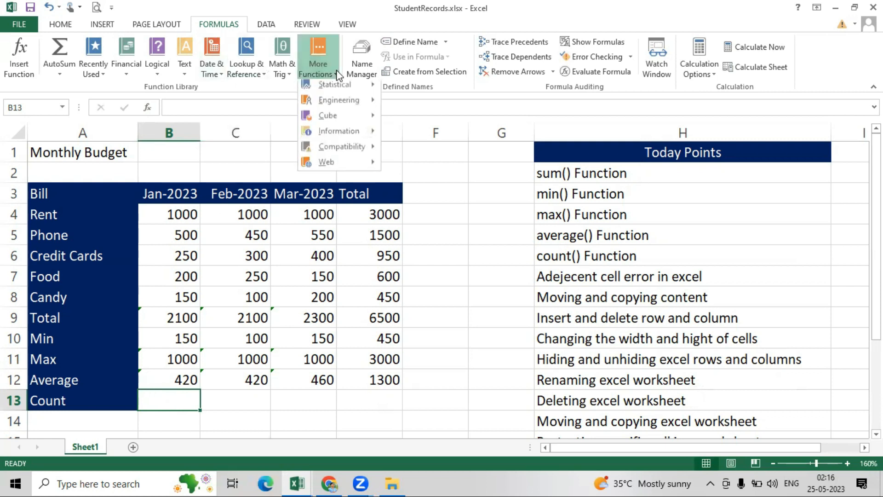
{"action": "mouse_move", "coordinate": [334, 91]}
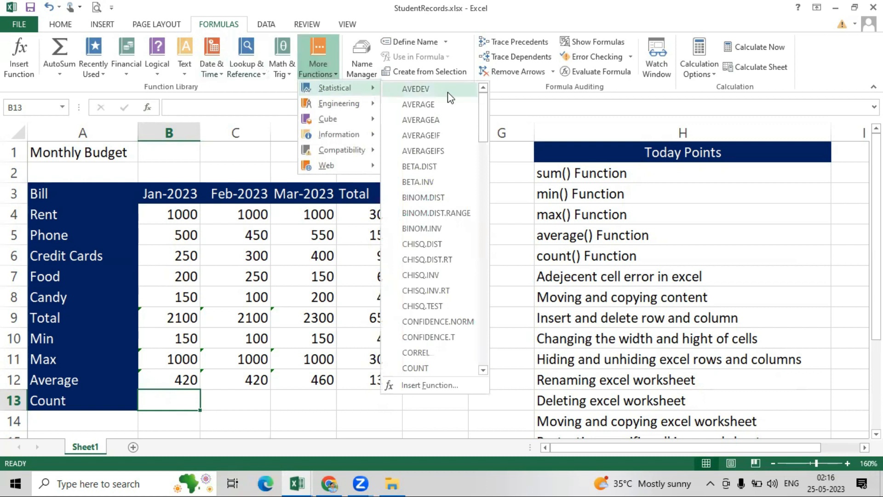
{"action": "left_click_drag", "start_coordinate": [483, 105], "coordinate": [487, 124]}
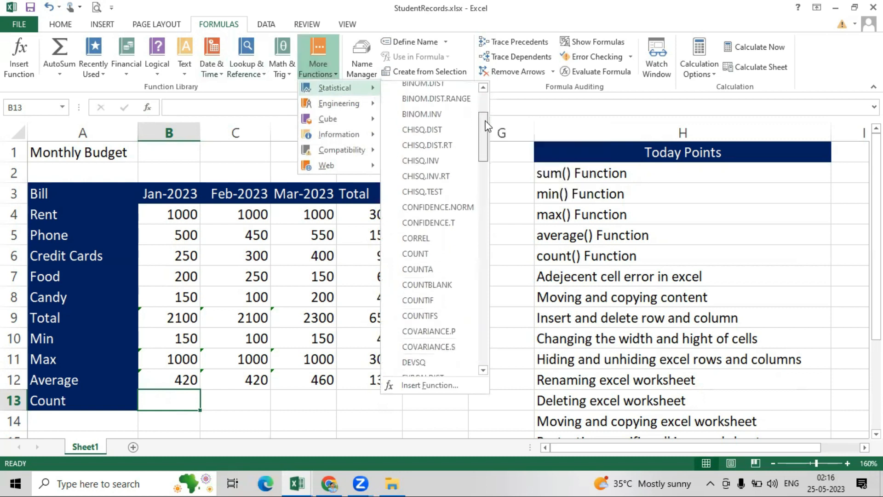
{"action": "left_click", "coordinate": [423, 254]}
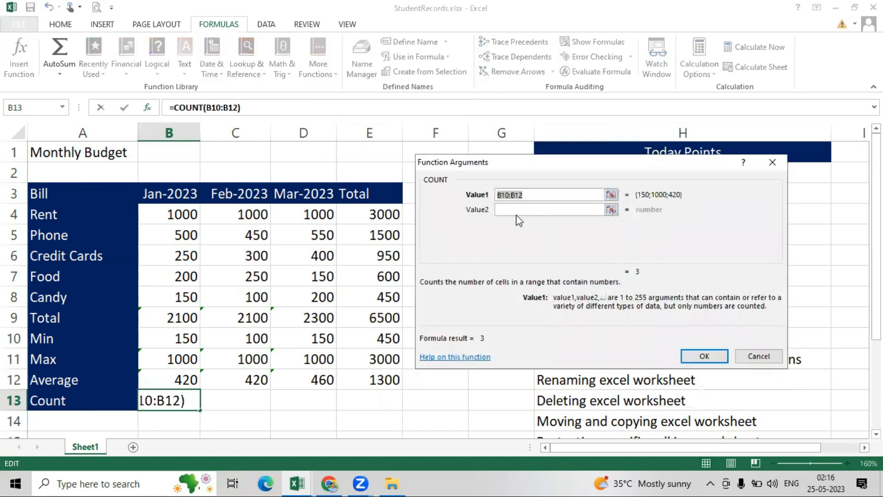
{"action": "left_click_drag", "start_coordinate": [175, 212], "coordinate": [188, 304]}
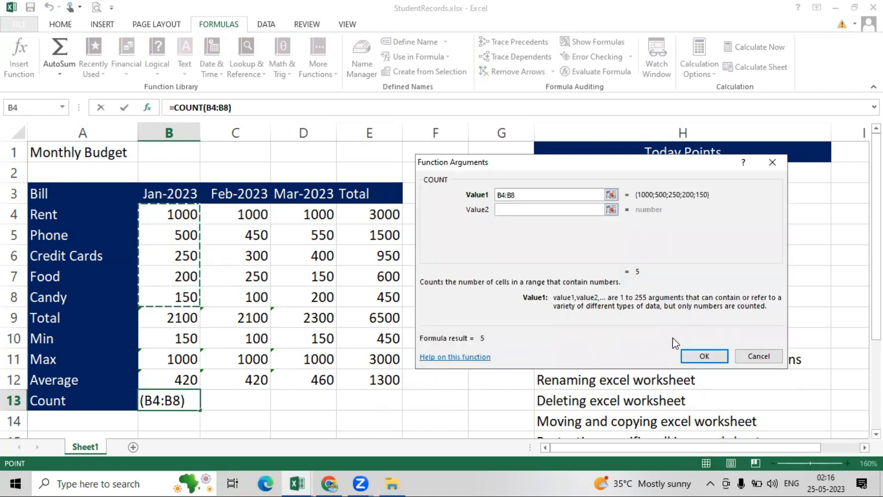
{"action": "left_click", "coordinate": [702, 357]}
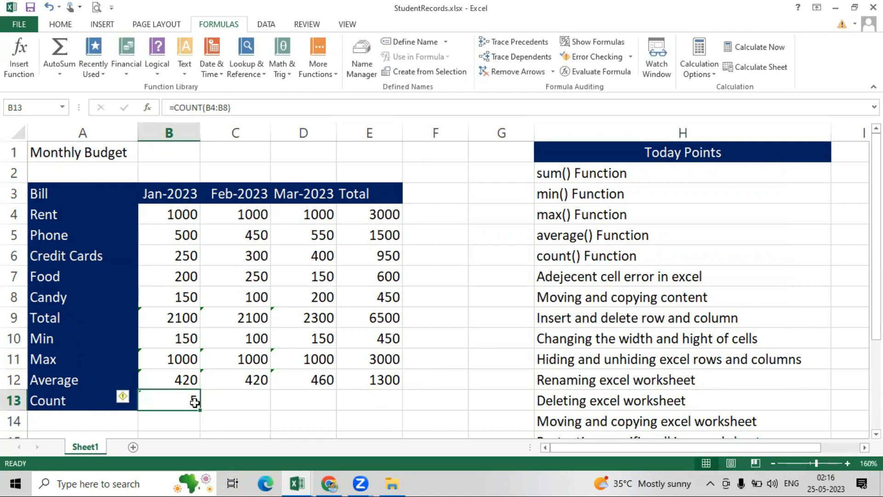
{"action": "left_click_drag", "start_coordinate": [199, 411], "coordinate": [397, 409]}
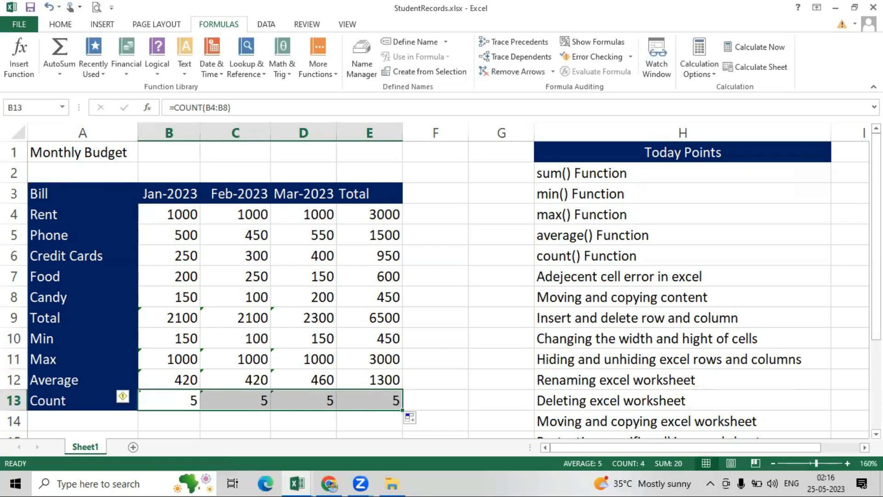
{"action": "left_click_drag", "start_coordinate": [876, 177], "coordinate": [876, 177]}
{"action": "left_click", "coordinate": [153, 314]}
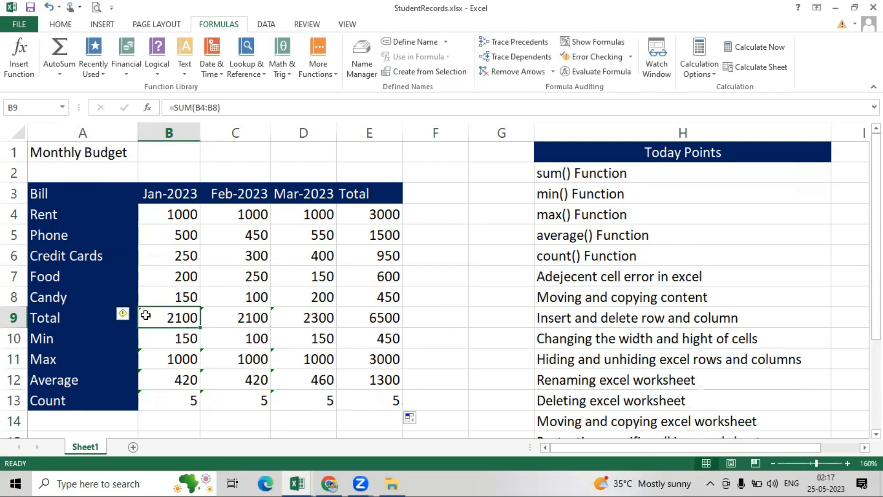
- Ignore the adjacent-cells formula warning on the January total in B9
{"action": "mouse_move", "coordinate": [124, 315]}
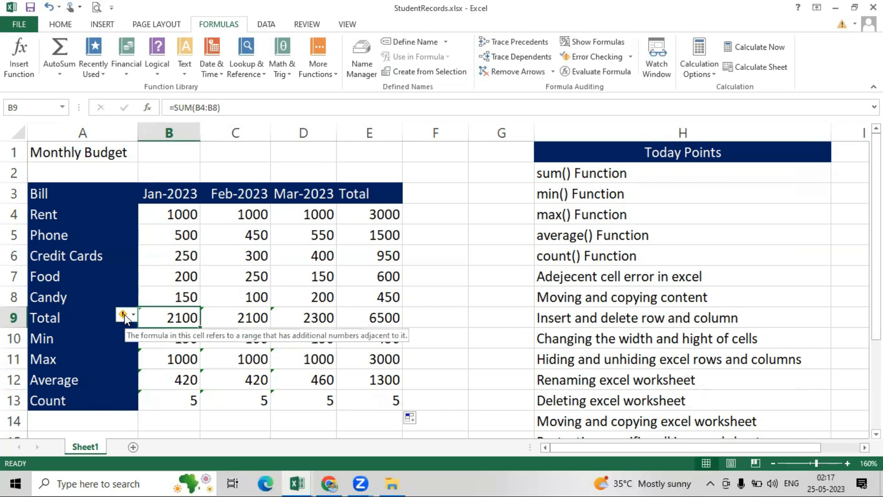
{"action": "left_click", "coordinate": [133, 313]}
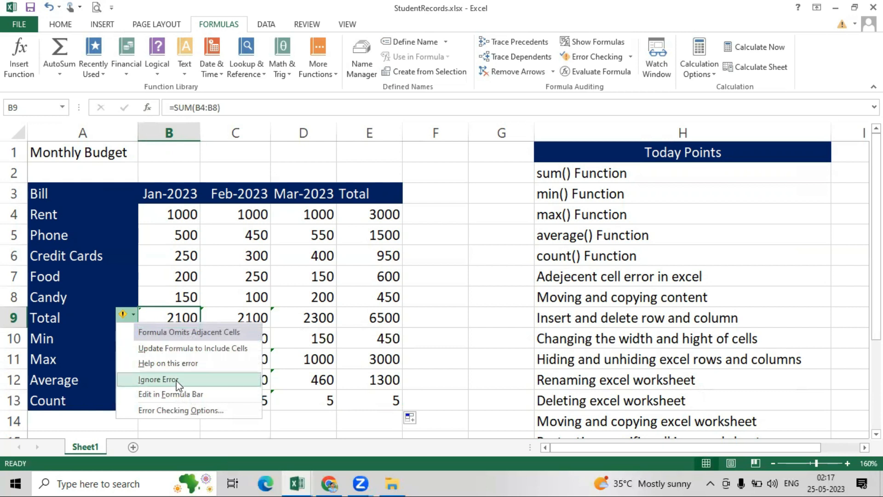
{"action": "left_click", "coordinate": [145, 379]}
{"action": "left_click", "coordinate": [163, 334]}
{"action": "left_click", "coordinate": [162, 318]}
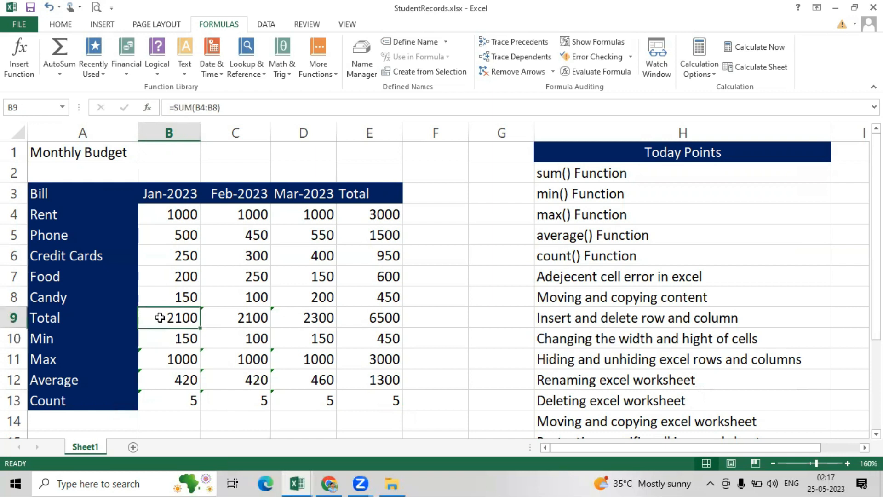
- Ignore the adjacent-cells warnings on the Max, Average and Count figures B11:D13
{"action": "left_click", "coordinate": [214, 318]}
{"action": "left_click_drag", "start_coordinate": [167, 359], "coordinate": [291, 394]}
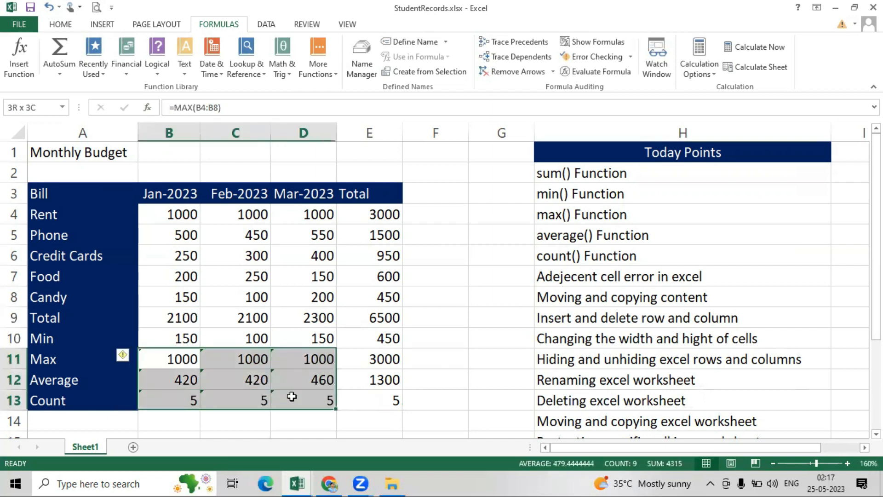
{"action": "left_click", "coordinate": [130, 359]}
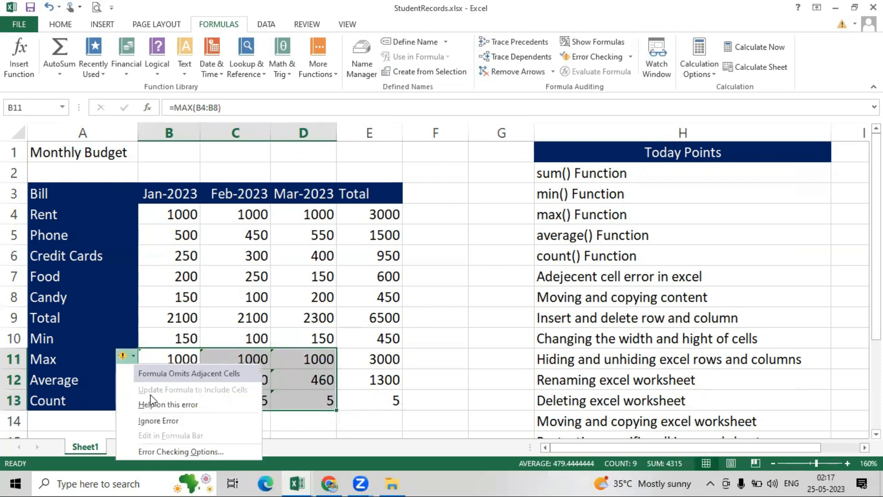
{"action": "left_click", "coordinate": [165, 419]}
{"action": "left_click", "coordinate": [386, 381]}
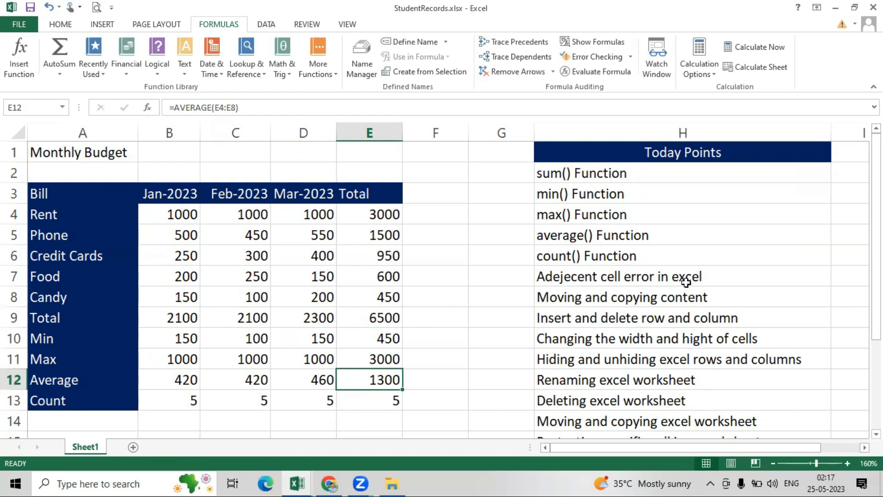
{"action": "left_click_drag", "start_coordinate": [876, 185], "coordinate": [876, 199]}
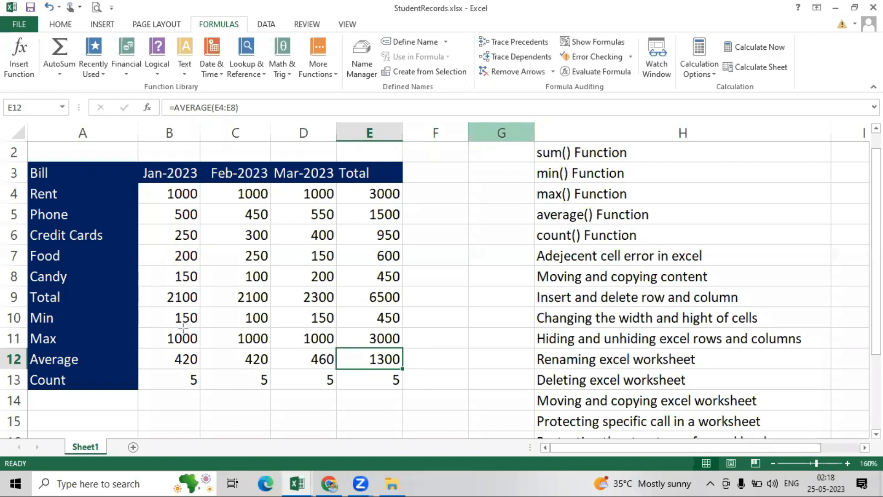
- Add a blank Sheet2 beside Sheet1 and switch back and forth between the two tabs
{"action": "left_click", "coordinate": [403, 134]}
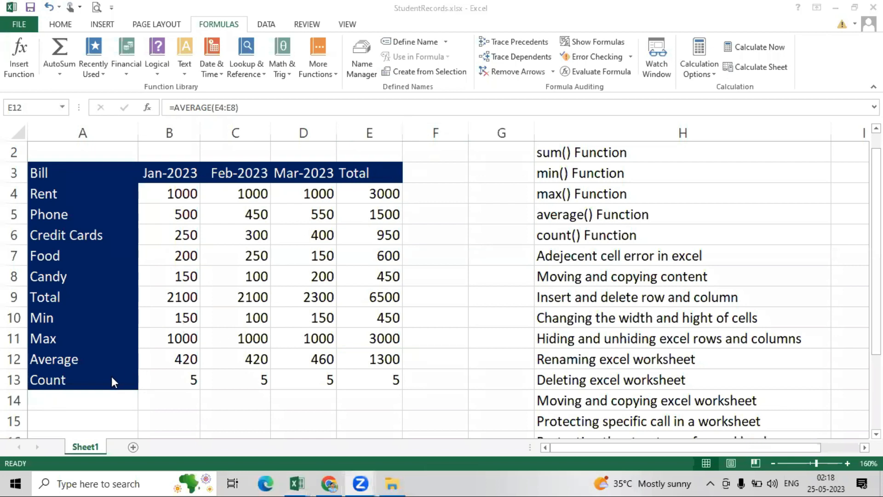
{"action": "left_click", "coordinate": [131, 447]}
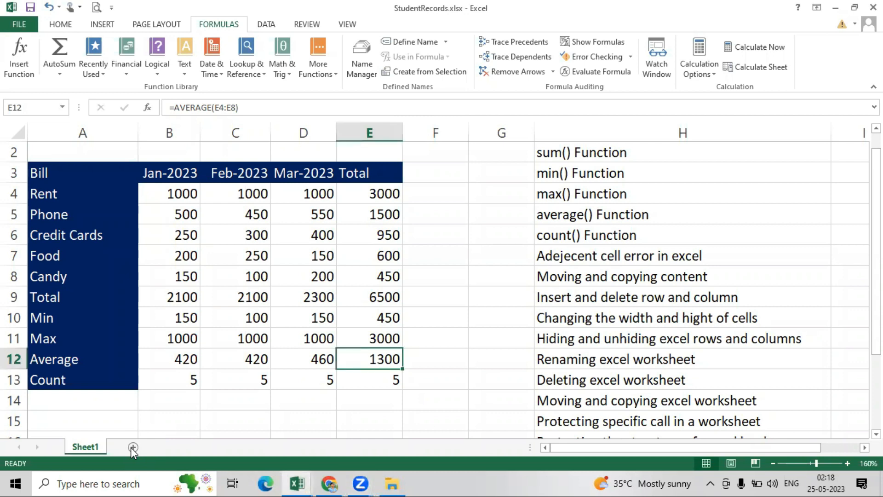
{"action": "left_click", "coordinate": [132, 446]}
{"action": "left_click", "coordinate": [92, 447]}
{"action": "left_click", "coordinate": [128, 446]}
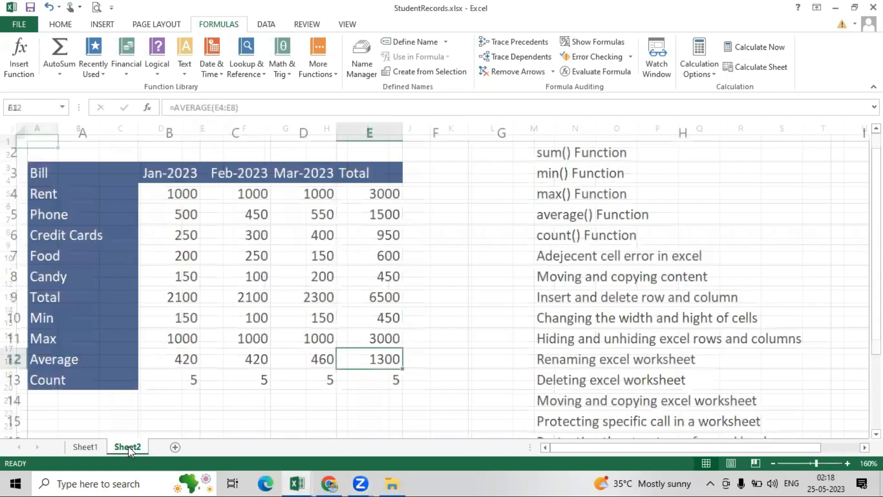
{"action": "left_click", "coordinate": [85, 446]}
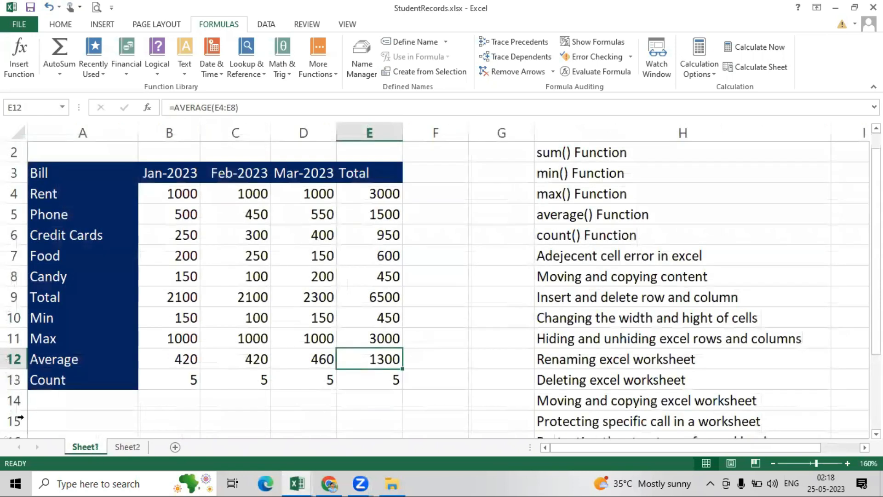
{"action": "scroll", "coordinate": [55, 176], "scroll_direction": "up", "scroll_amount": 1}
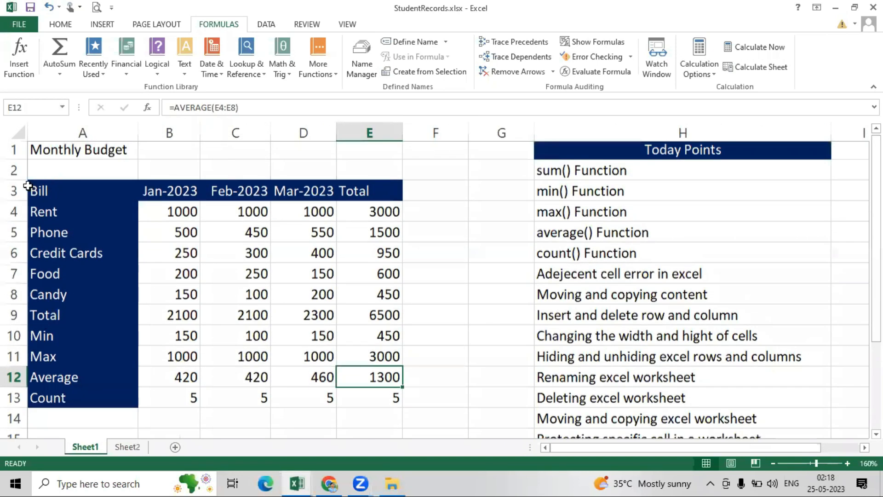
{"action": "left_click", "coordinate": [128, 446]}
{"action": "left_click", "coordinate": [85, 446]}
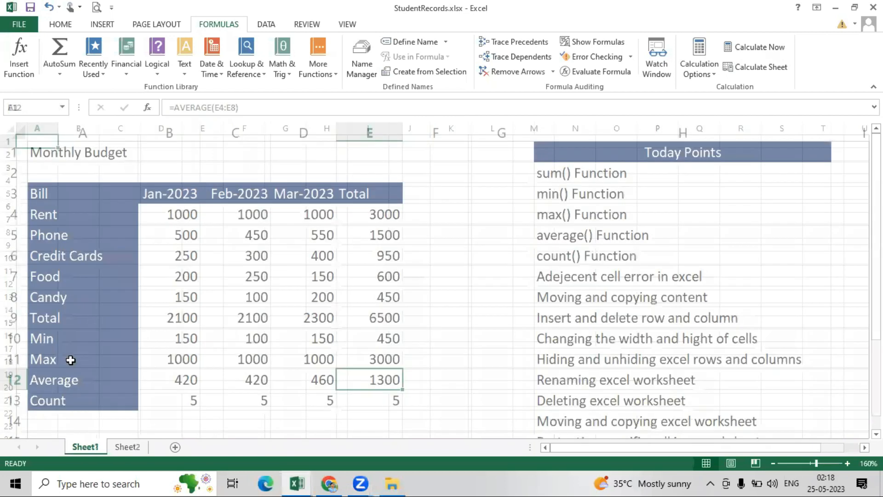
- Cut the budget table A1:F13 from Sheet1 and paste it at A1 on Sheet2
{"action": "left_click_drag", "start_coordinate": [31, 151], "coordinate": [400, 409]}
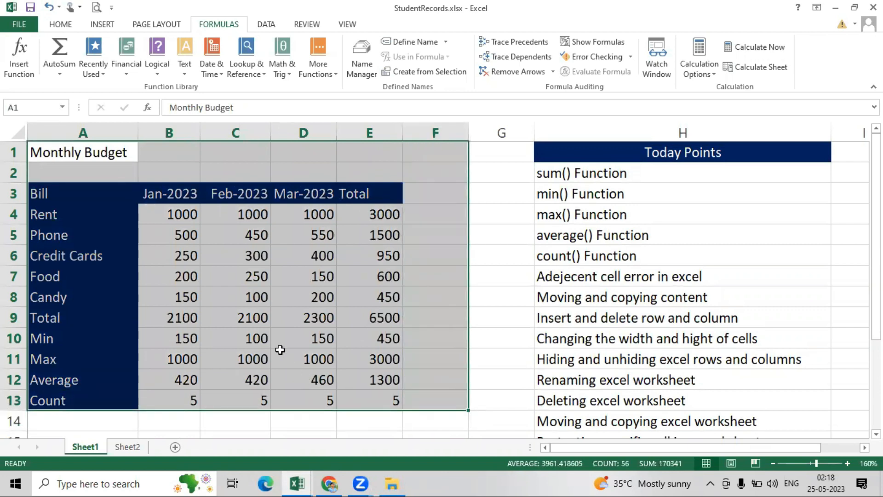
{"action": "left_click", "coordinate": [60, 25]}
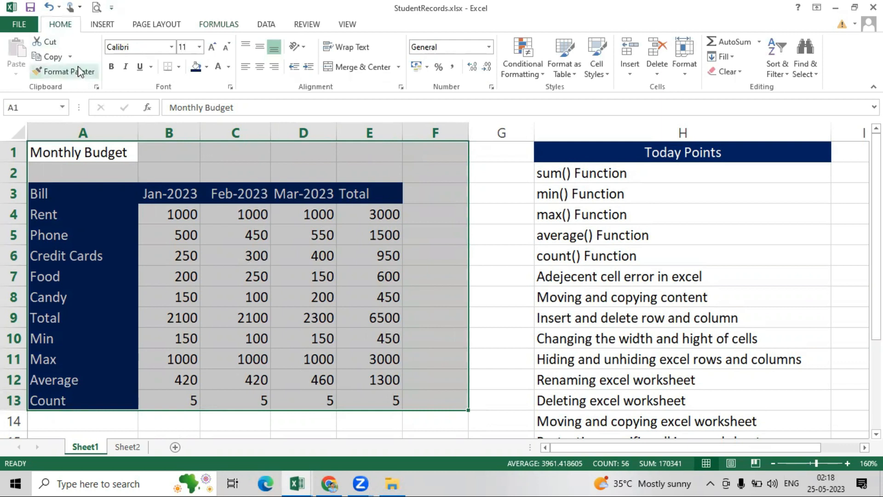
{"action": "left_click", "coordinate": [49, 46]}
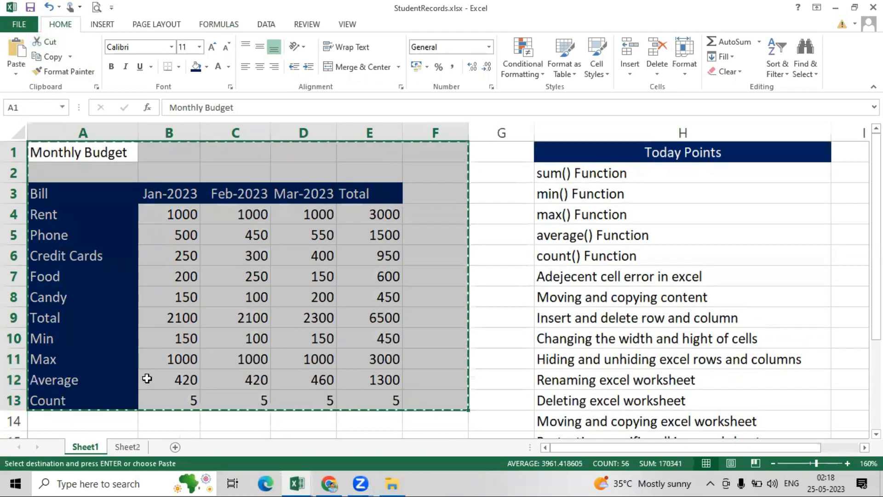
{"action": "left_click", "coordinate": [125, 445]}
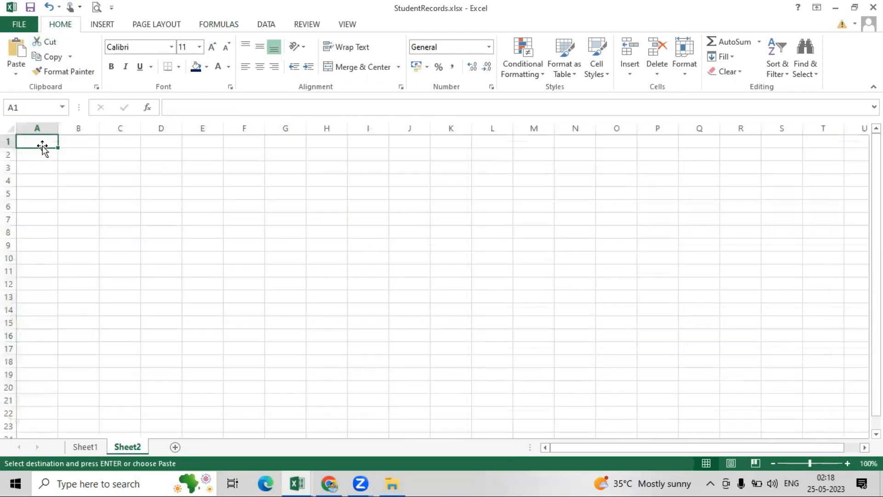
{"action": "left_click", "coordinate": [15, 52]}
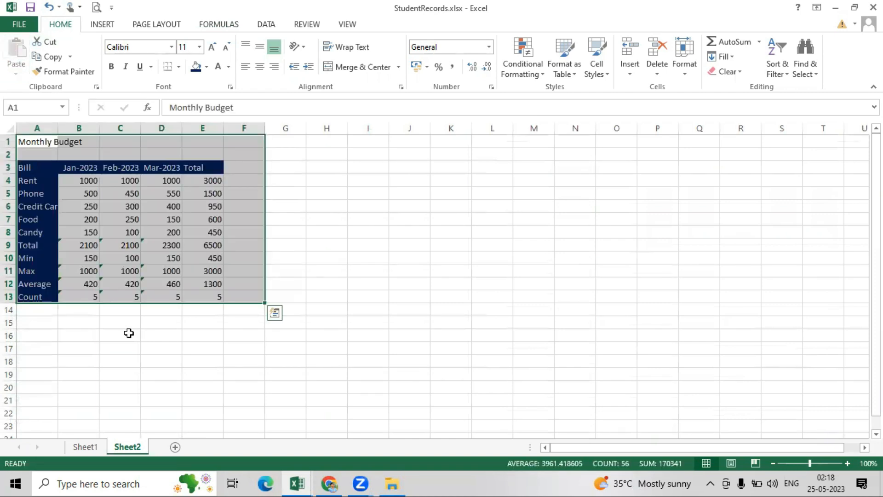
{"action": "left_click", "coordinate": [126, 332]}
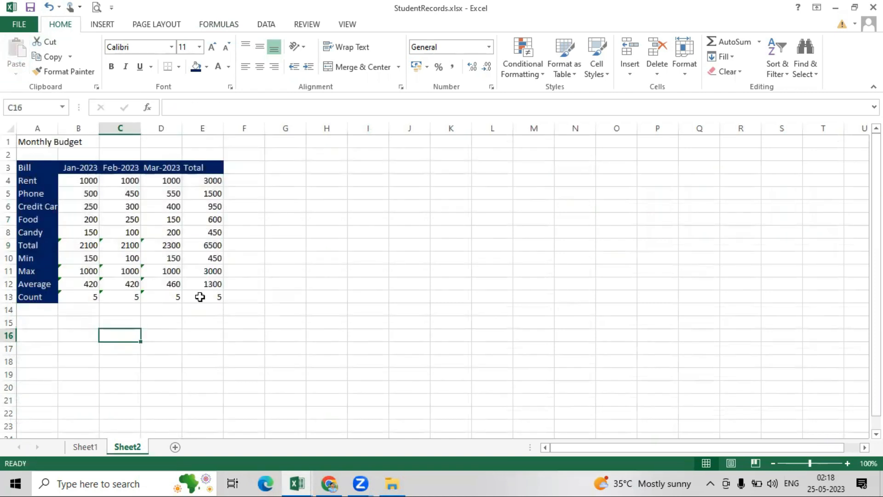
- Zoom Sheet2 to 140%, then check that Sheet1 is now empty
{"action": "left_click", "coordinate": [847, 463]}
{"action": "left_click", "coordinate": [847, 463]}
{"action": "left_click", "coordinate": [847, 463]}
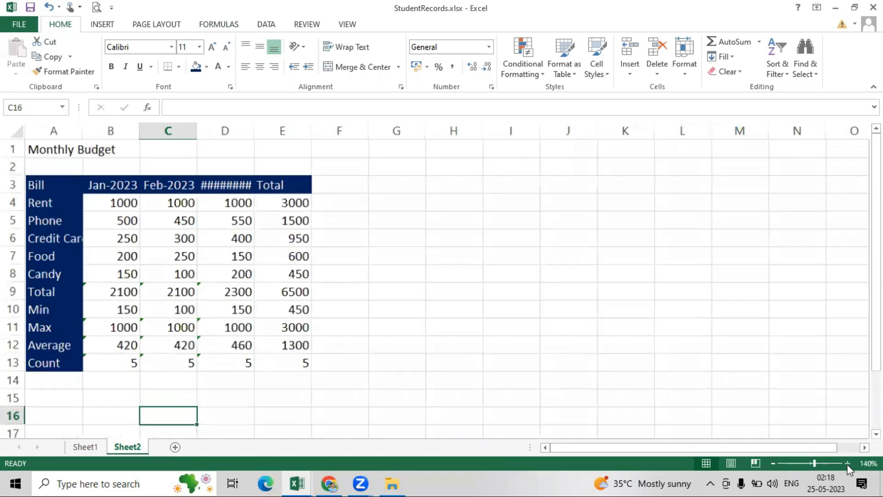
{"action": "left_click", "coordinate": [847, 463]}
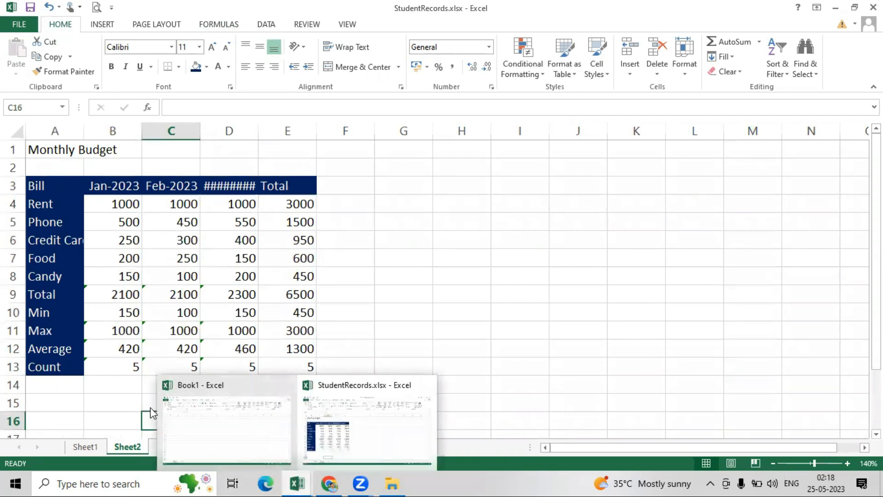
{"action": "left_click", "coordinate": [74, 446]}
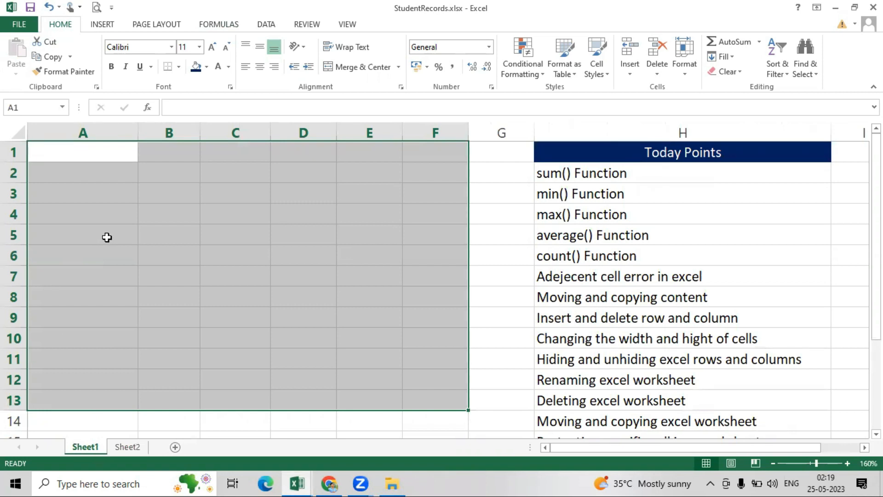
- Undo the paste on Sheet2 and return to Sheet1
{"action": "left_click", "coordinate": [202, 250]}
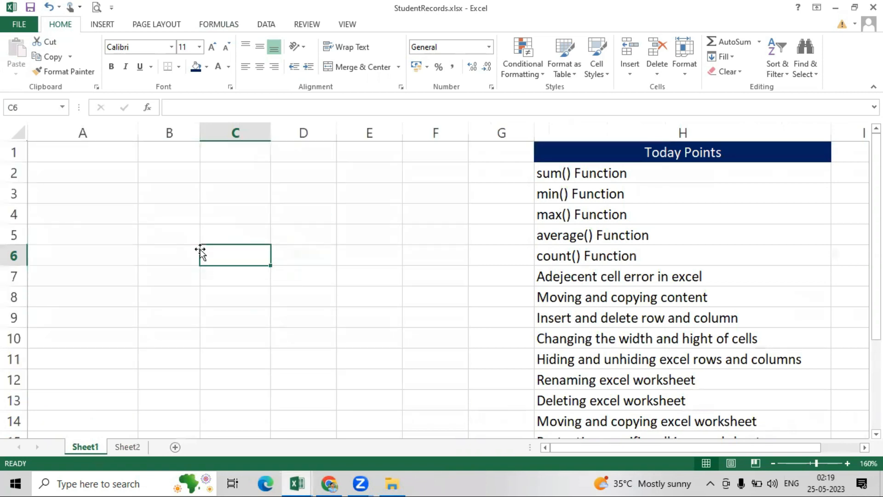
{"action": "key", "text": "ctrl+Page_Down"}
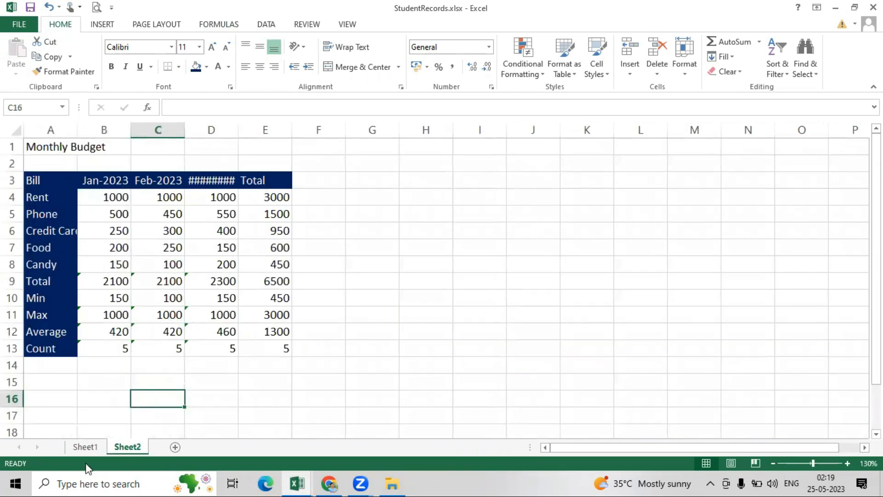
{"action": "scroll", "coordinate": [89, 443], "scroll_direction": "down", "scroll_amount": 3}
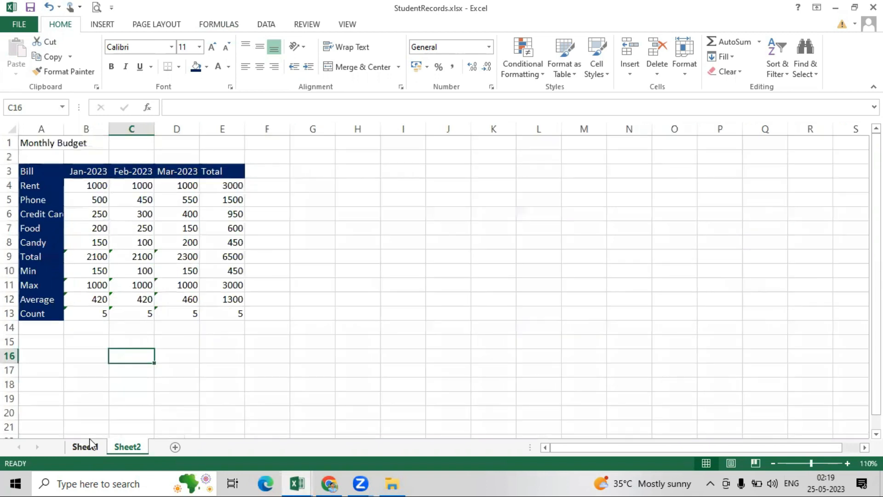
{"action": "key", "text": "ctrl+z"}
{"action": "key", "text": "ctrl+Page_Up"}
- Select the Monthly Budget range A1:F14 on Sheet1
{"action": "scroll", "coordinate": [146, 374], "scroll_direction": "up", "scroll_amount": 4}
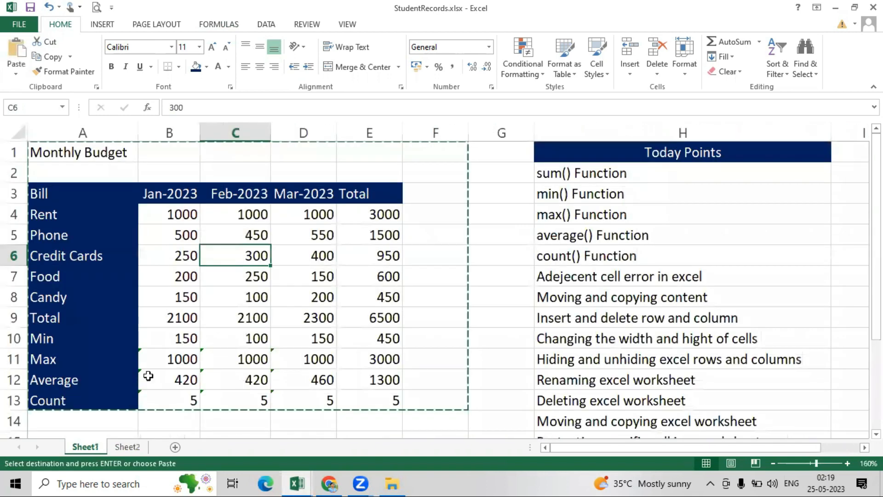
{"action": "left_click", "coordinate": [315, 289]}
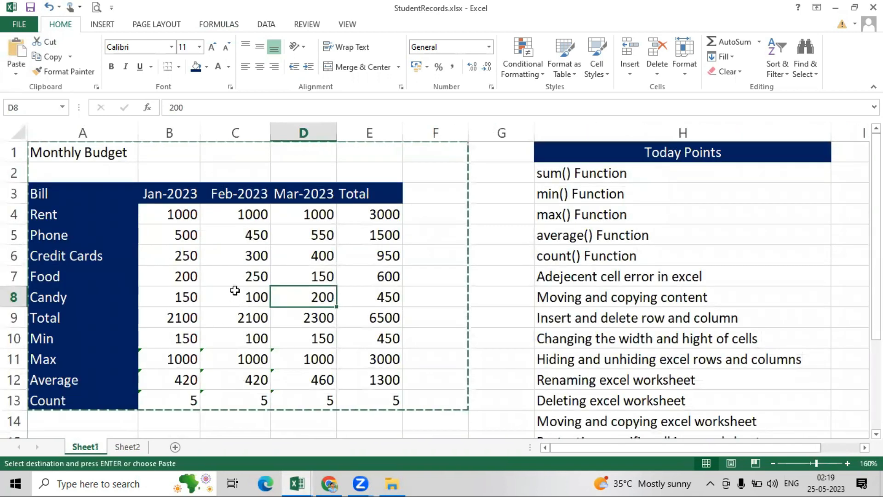
{"action": "double_click", "coordinate": [474, 272]}
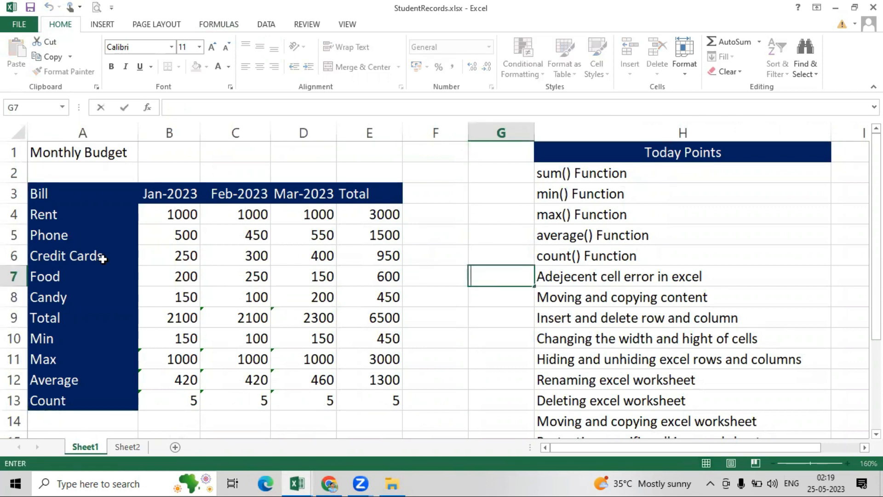
{"action": "left_click_drag", "start_coordinate": [34, 149], "coordinate": [443, 416]}
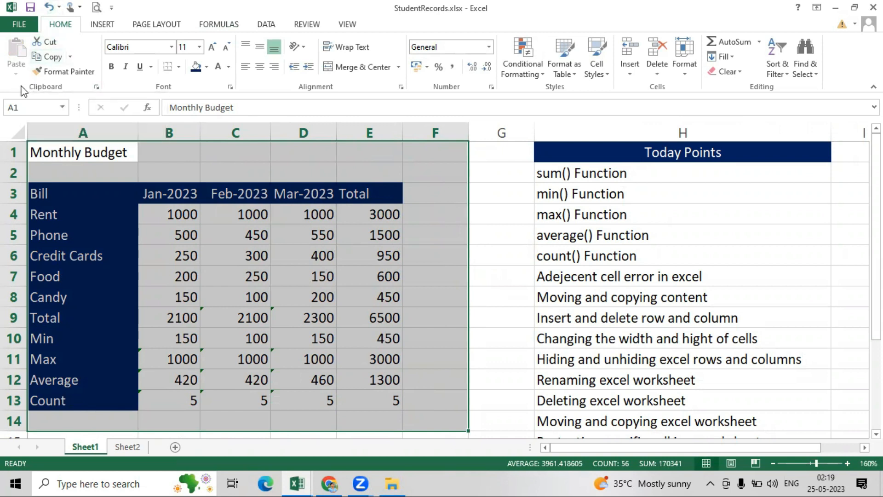
- Copy the budget range A1:F14 and paste it at A1 on Sheet2
{"action": "left_click", "coordinate": [51, 58]}
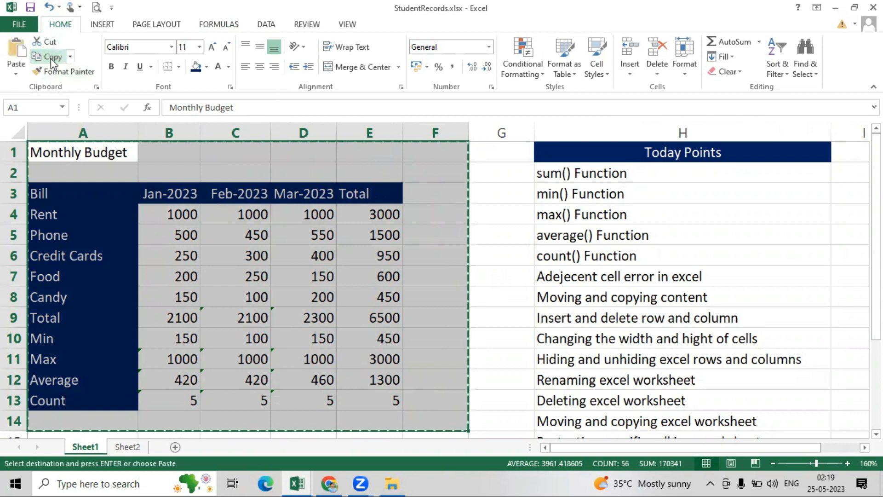
{"action": "left_click", "coordinate": [126, 446]}
{"action": "left_click", "coordinate": [39, 139]}
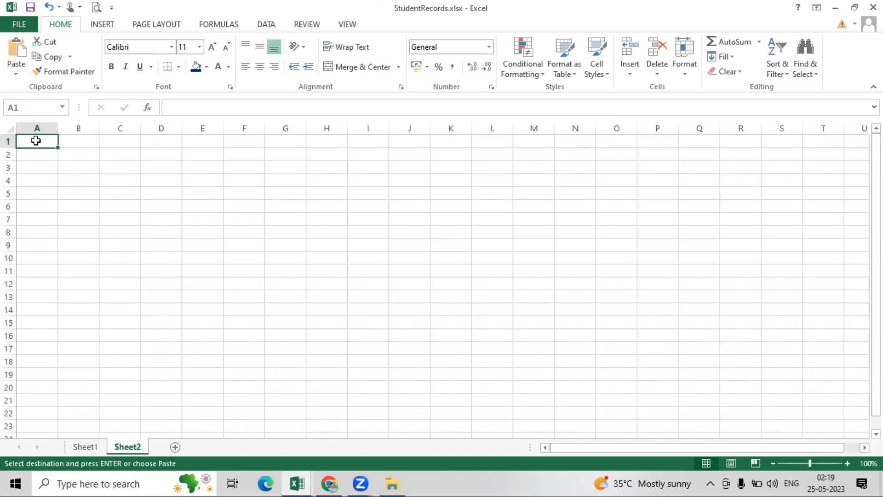
{"action": "left_click", "coordinate": [16, 50]}
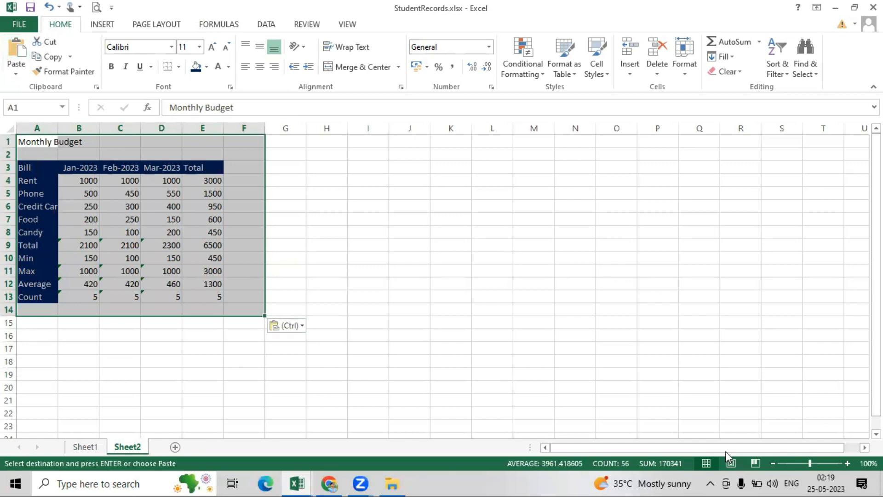
- Compare the pasted copy against the original by flipping between Sheet1 and Sheet2
{"action": "left_click", "coordinate": [91, 445]}
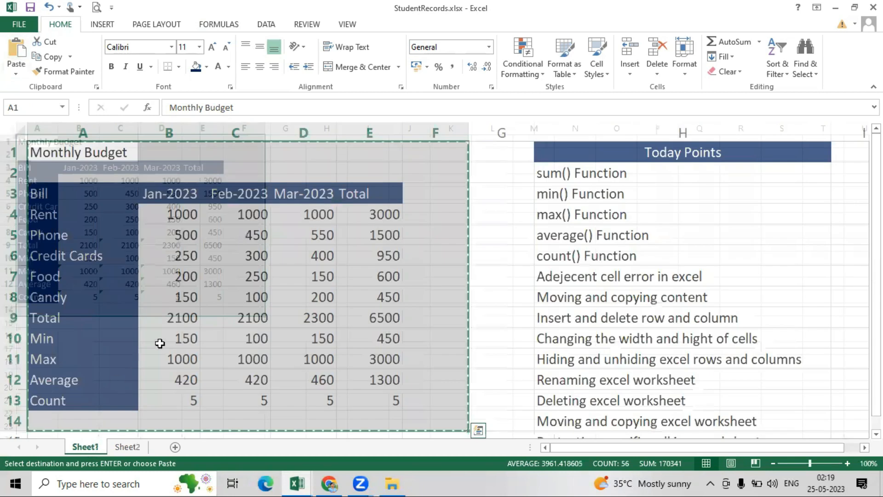
{"action": "left_click", "coordinate": [127, 446]}
{"action": "left_click", "coordinate": [85, 446]}
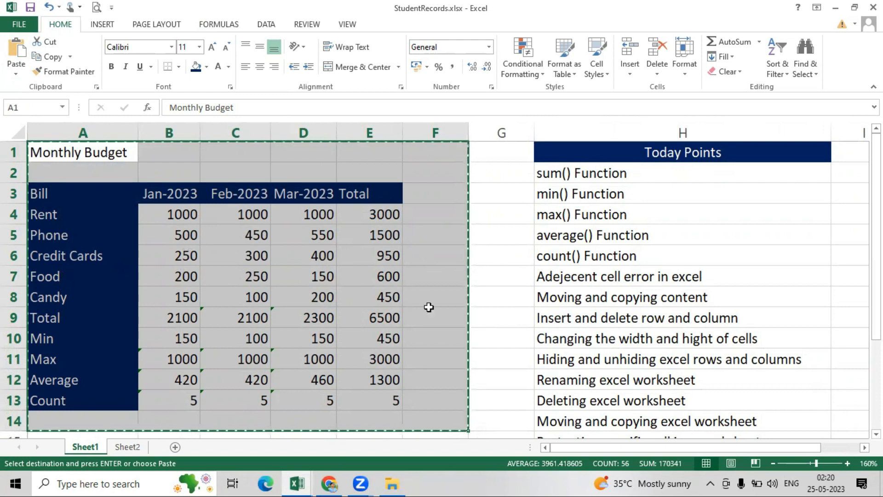
{"action": "left_click", "coordinate": [127, 447]}
{"action": "left_click", "coordinate": [208, 383]}
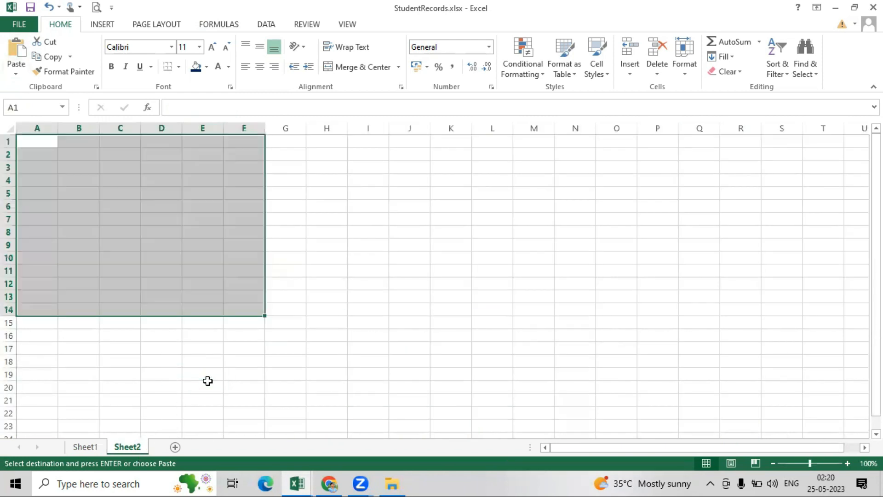
- Leave Sheet2 and return to the budget on Sheet1
{"action": "left_click", "coordinate": [208, 376]}
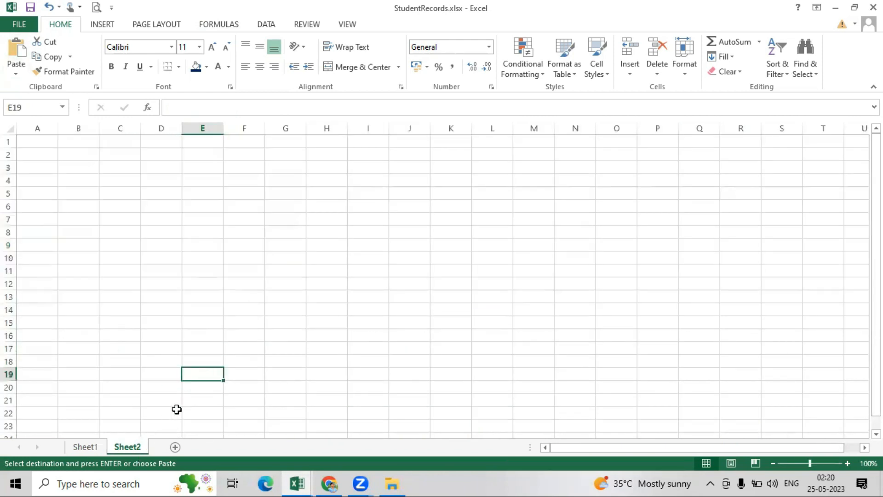
{"action": "left_click", "coordinate": [88, 448]}
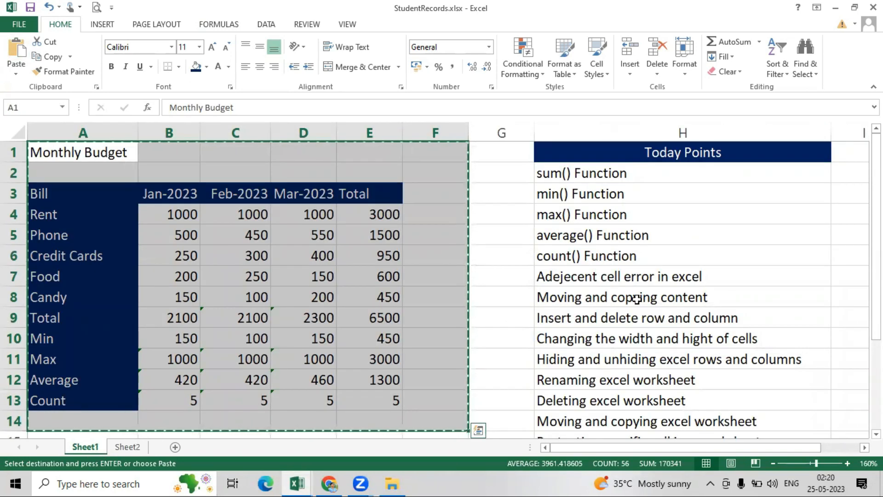
{"action": "left_click", "coordinate": [494, 233]}
{"action": "double_click", "coordinate": [489, 231]}
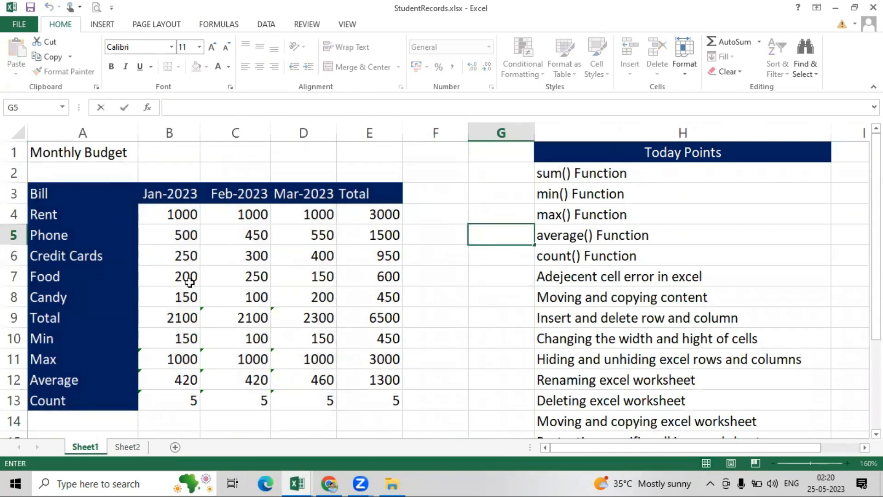
- Drag Food's Feb-2023 value 250 from C7 out to G3 and back into C7
{"action": "left_click", "coordinate": [239, 277]}
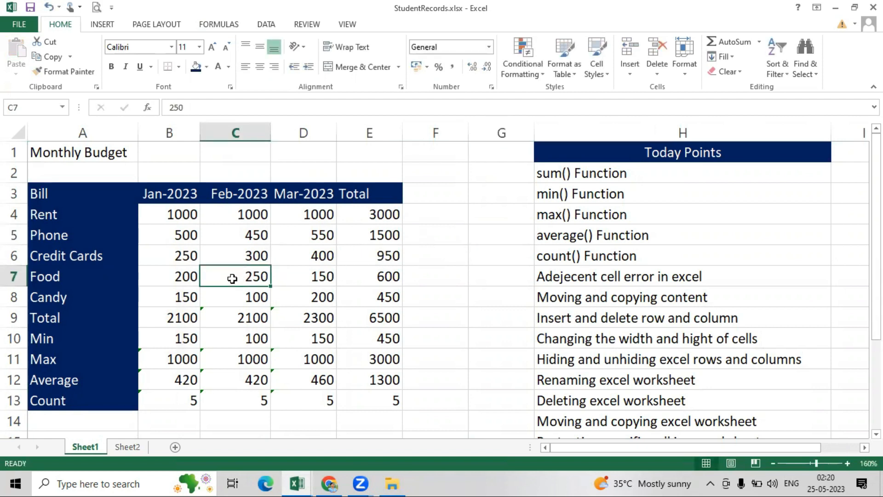
{"action": "left_click_drag", "start_coordinate": [235, 275], "coordinate": [312, 276]}
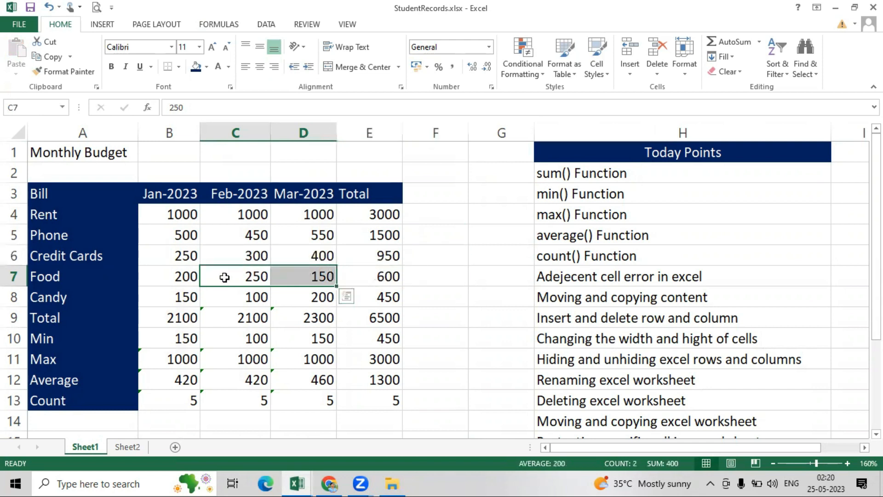
{"action": "left_click", "coordinate": [224, 277]}
{"action": "left_click_drag", "start_coordinate": [235, 291], "coordinate": [473, 196]}
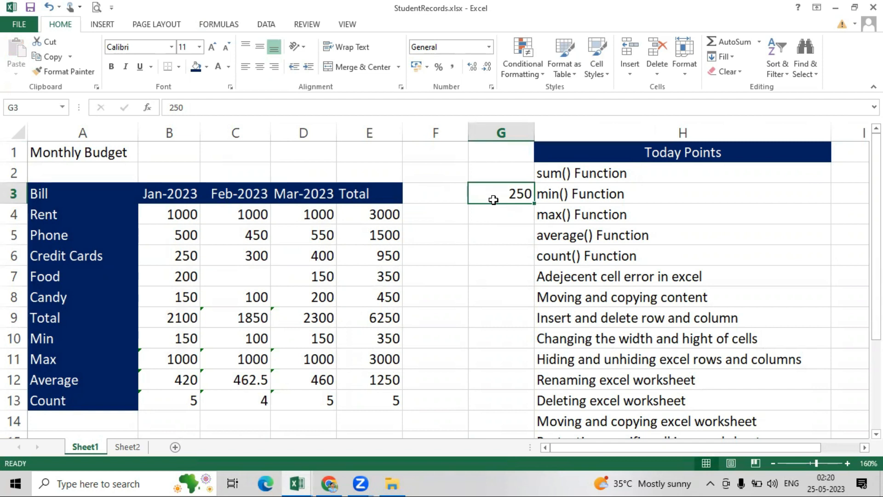
{"action": "left_click_drag", "start_coordinate": [493, 200], "coordinate": [232, 286]}
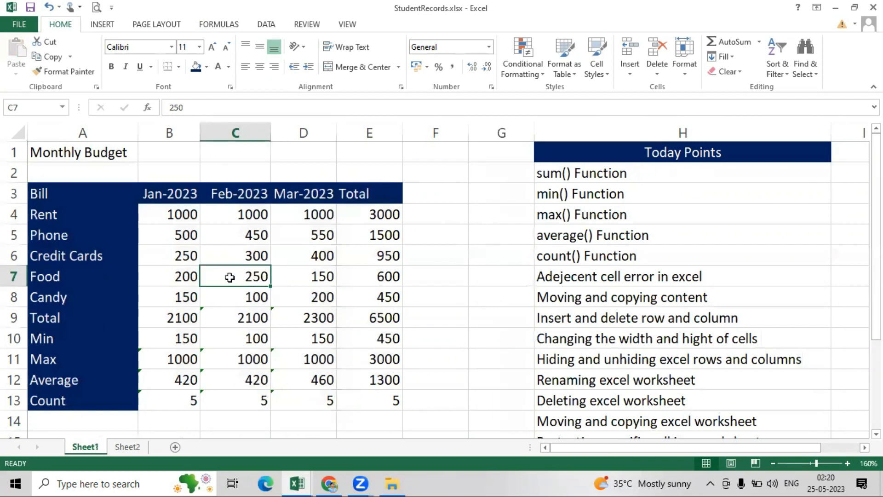
- Cut the 250 from C7 into G2, then undo so it returns to C7
{"action": "left_click", "coordinate": [47, 56]}
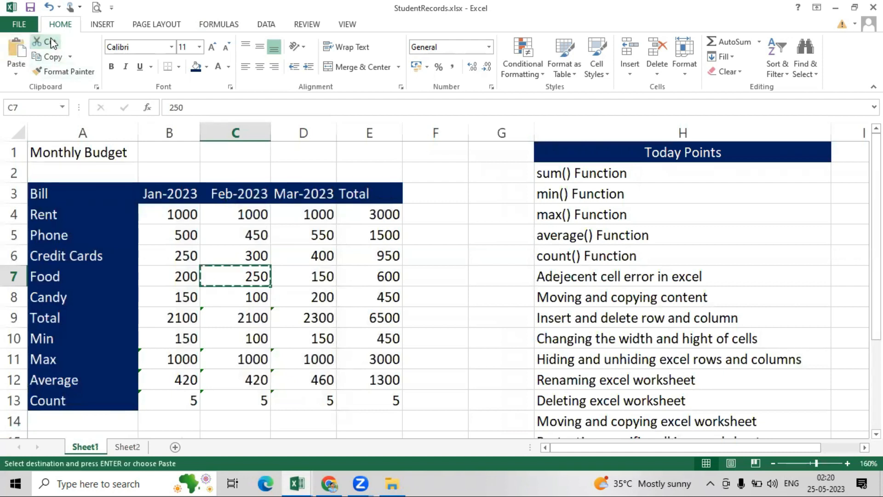
{"action": "left_click", "coordinate": [478, 174]}
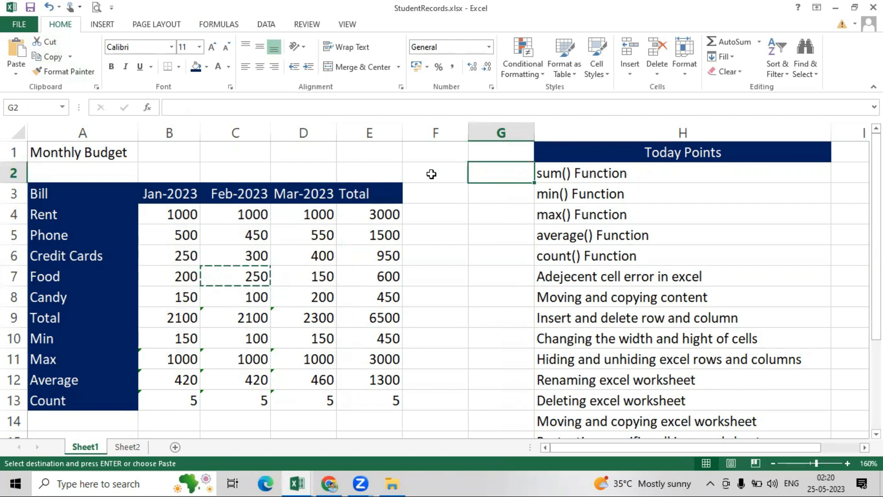
{"action": "left_click", "coordinate": [16, 51]}
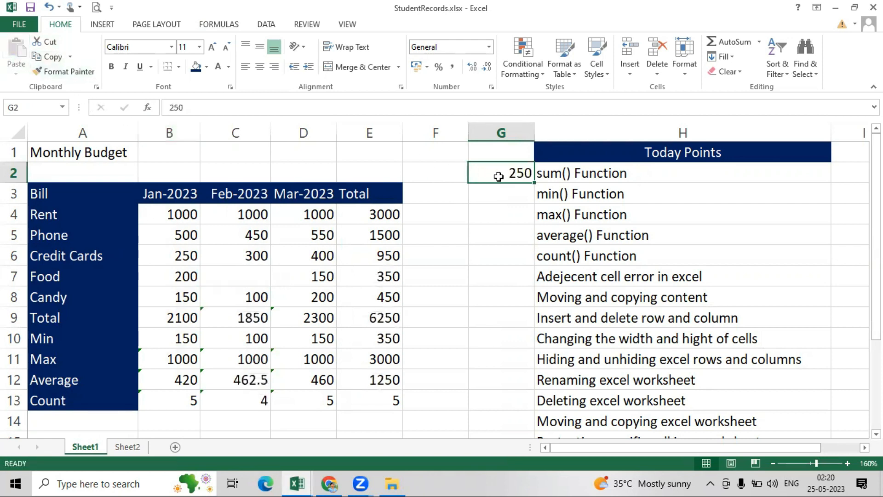
{"action": "key", "text": "ctrl+z"}
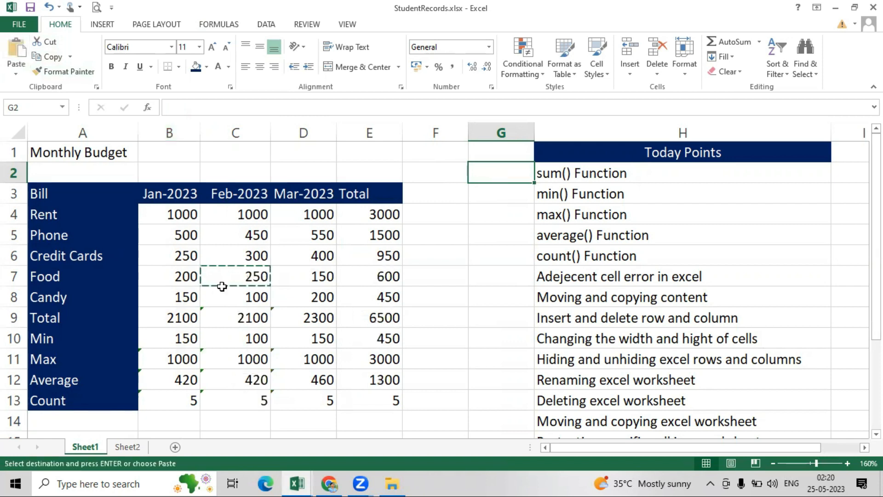
{"action": "left_click", "coordinate": [437, 294]}
{"action": "key", "text": "ctrl+z"}
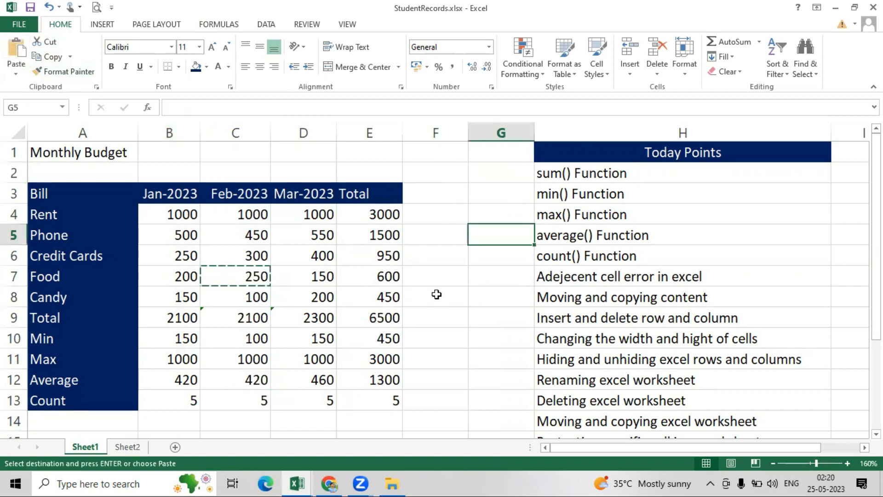
{"action": "key", "text": "ctrl+z"}
{"action": "key", "text": "ctrl+z"}
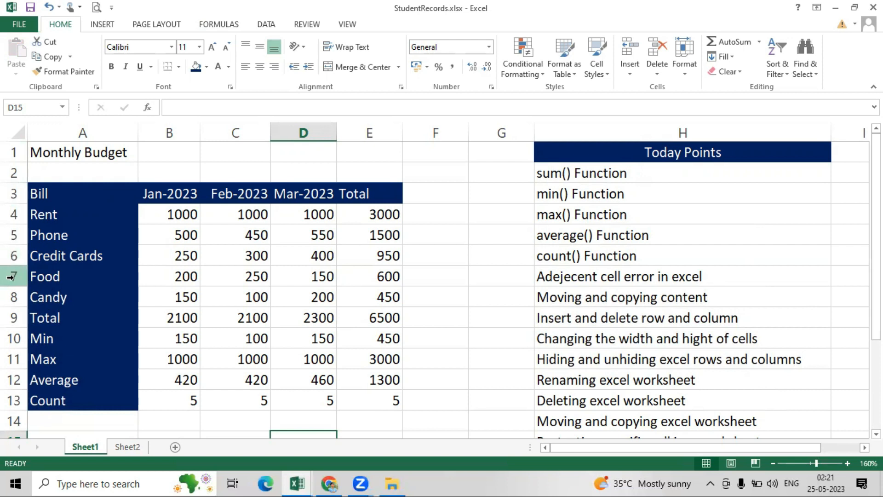
- Insert a blank row 7 above the Food row
{"action": "left_click", "coordinate": [10, 277]}
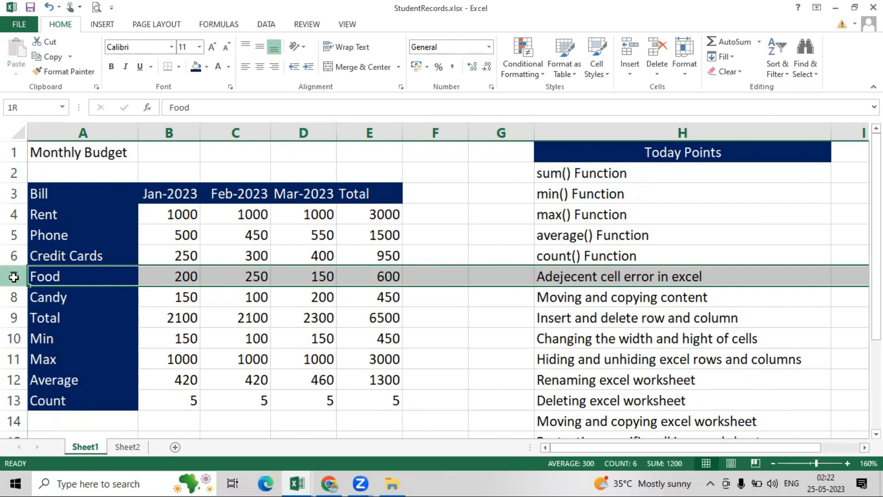
{"action": "right_click", "coordinate": [13, 279]}
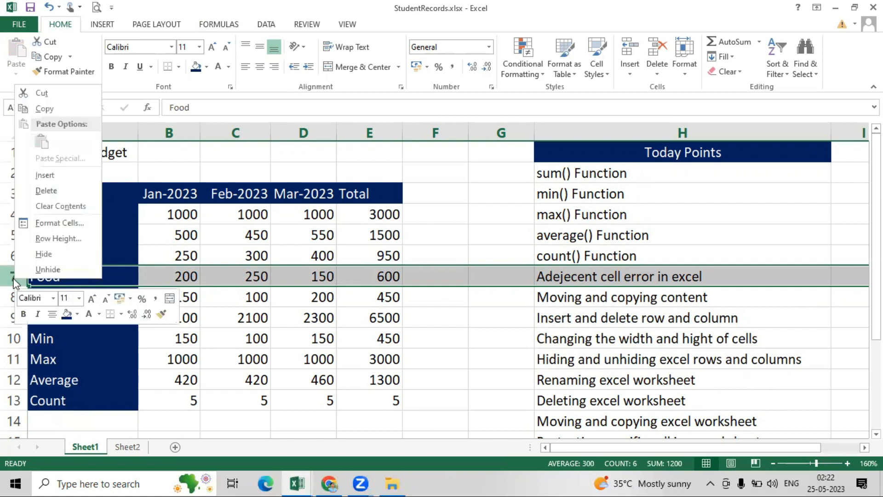
{"action": "left_click", "coordinate": [47, 177]}
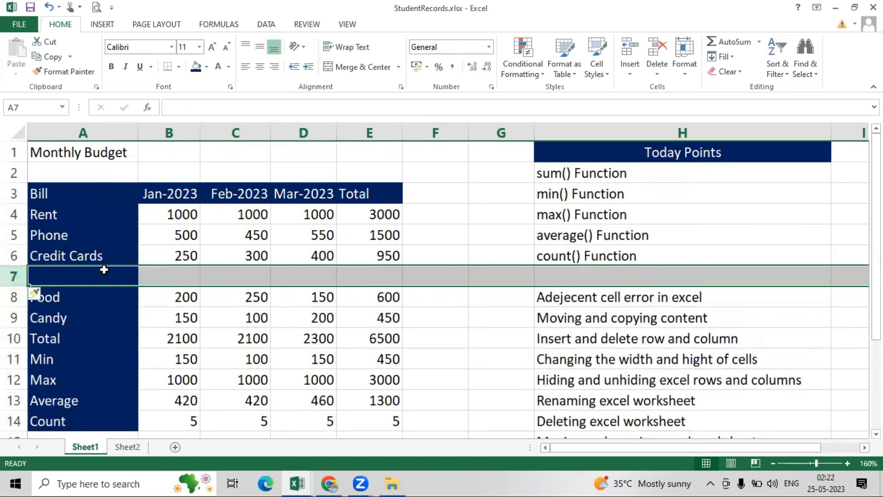
{"action": "left_click", "coordinate": [106, 281]}
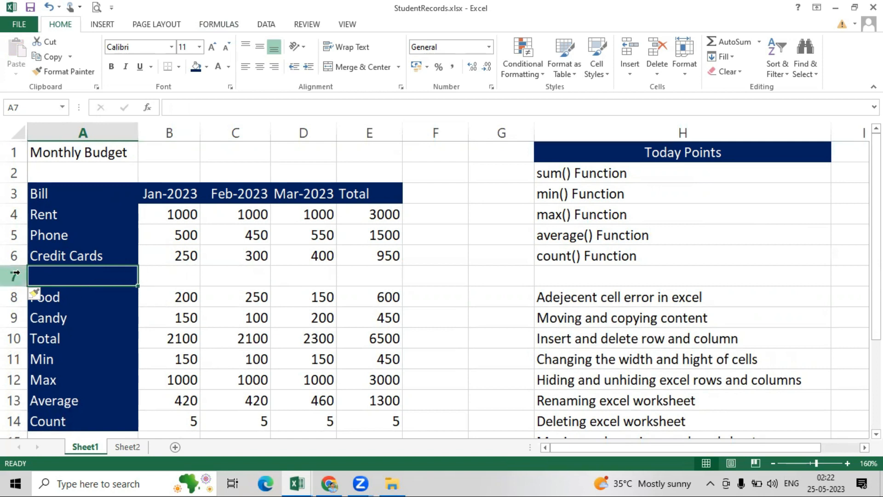
{"action": "left_click", "coordinate": [221, 315]}
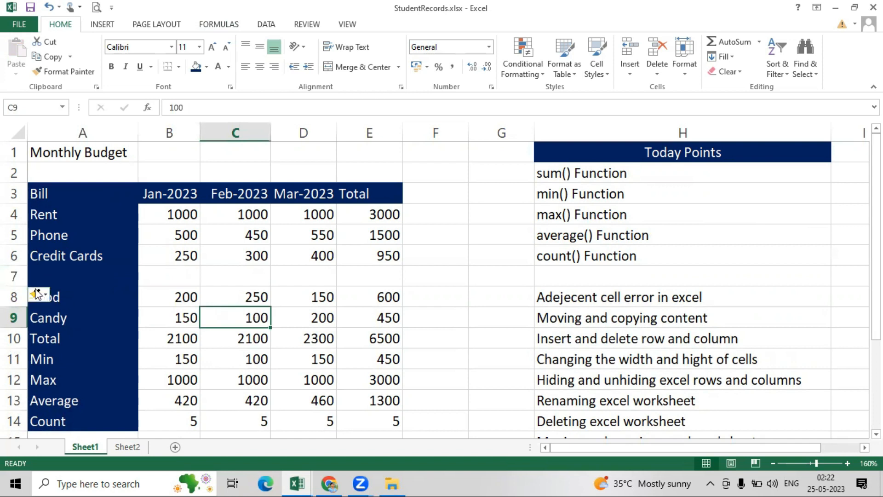
- Delete the empty row 7 so Food sits directly below Credit Cards
{"action": "left_click", "coordinate": [10, 275]}
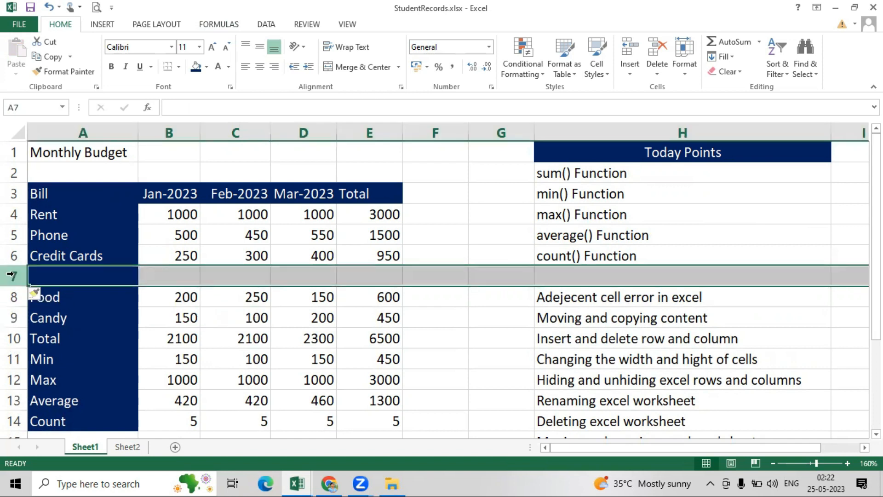
{"action": "right_click", "coordinate": [10, 275]}
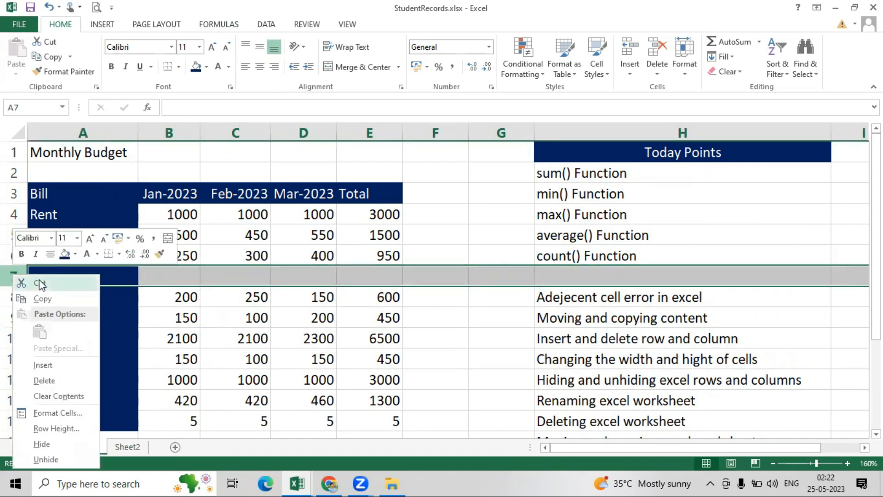
{"action": "left_click", "coordinate": [41, 381]}
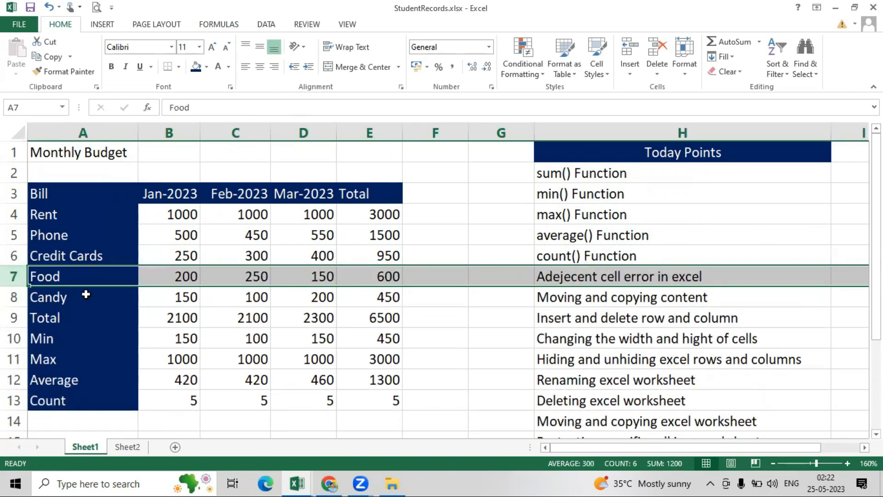
{"action": "left_click", "coordinate": [434, 331]}
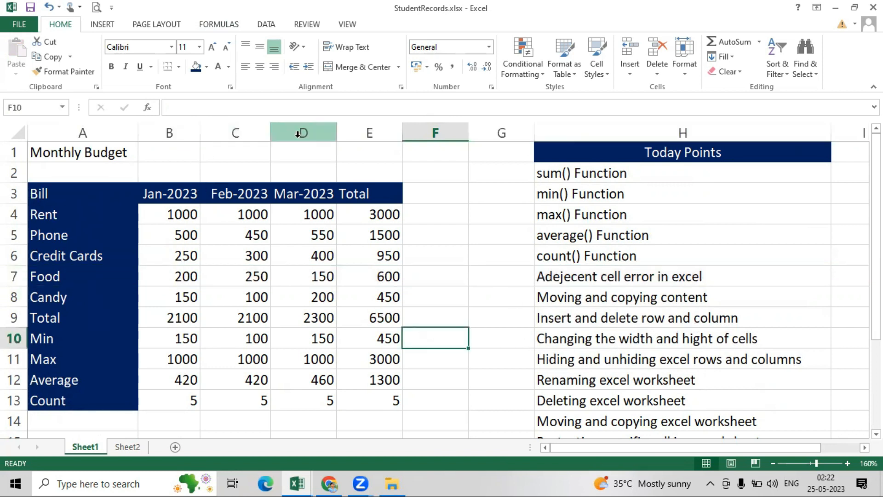
{"action": "left_click", "coordinate": [370, 133]}
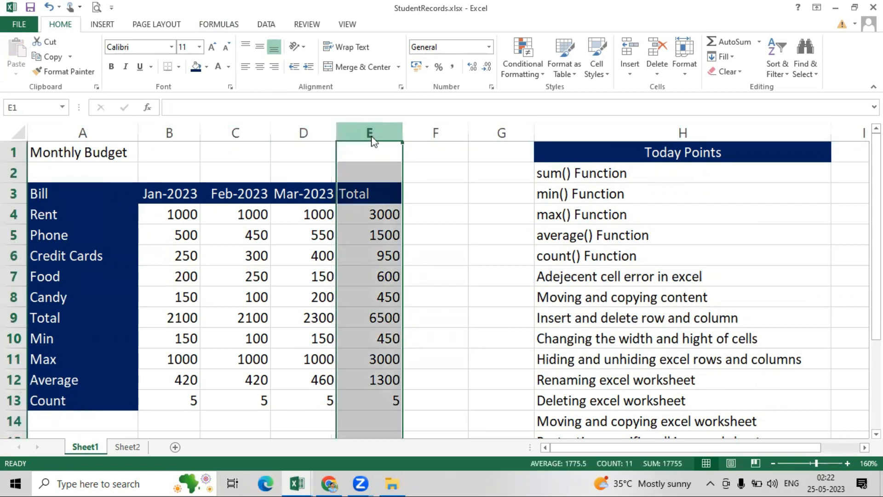
{"action": "right_click", "coordinate": [370, 135]}
{"action": "left_click", "coordinate": [397, 220]}
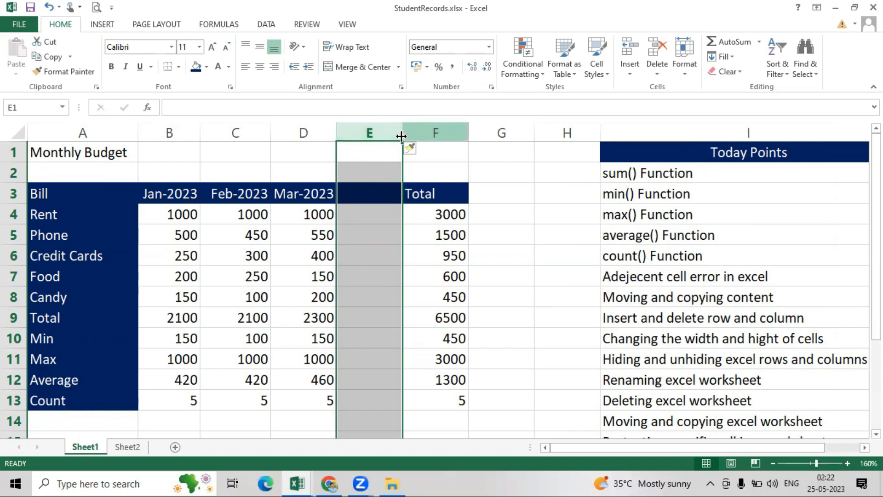
{"action": "left_click", "coordinate": [407, 133]}
{"action": "left_click", "coordinate": [364, 132]}
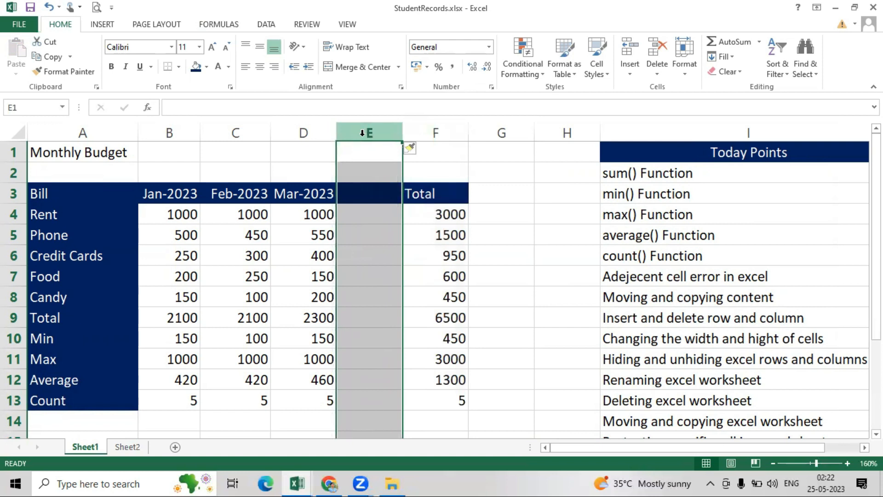
{"action": "right_click", "coordinate": [362, 133]}
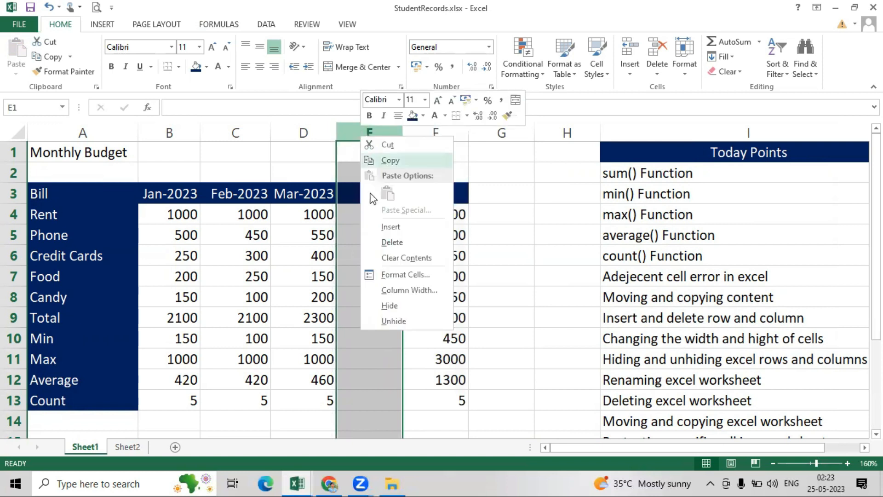
{"action": "left_click", "coordinate": [393, 243]}
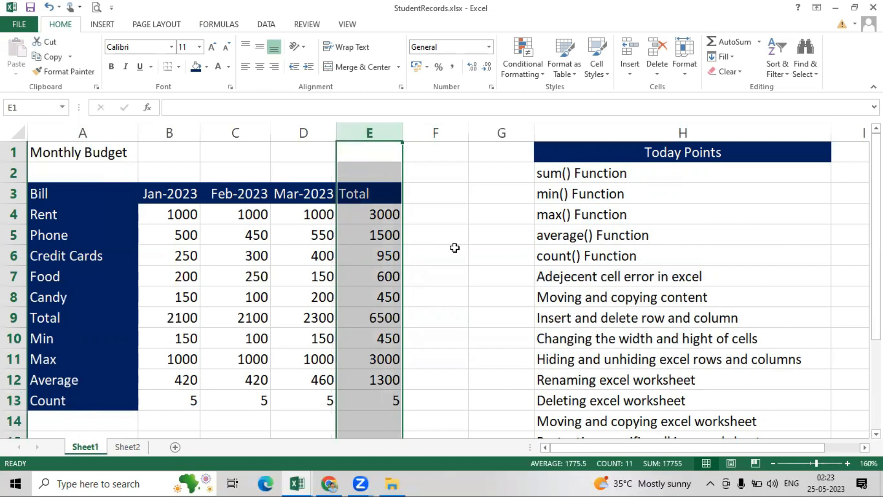
{"action": "left_click", "coordinate": [447, 272]}
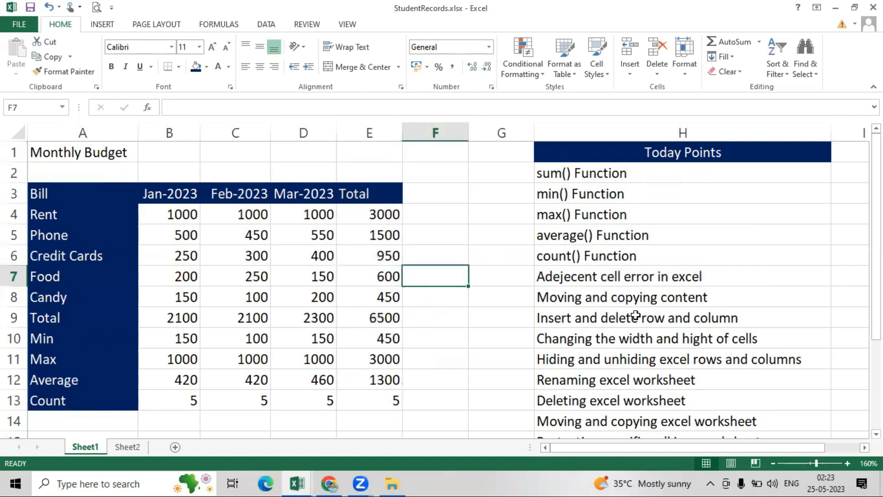
- Widen column B from 8.00 to about 11.29 characters, then select the monthly figures B3:E13
{"action": "left_click_drag", "start_coordinate": [875, 202], "coordinate": [876, 233]}
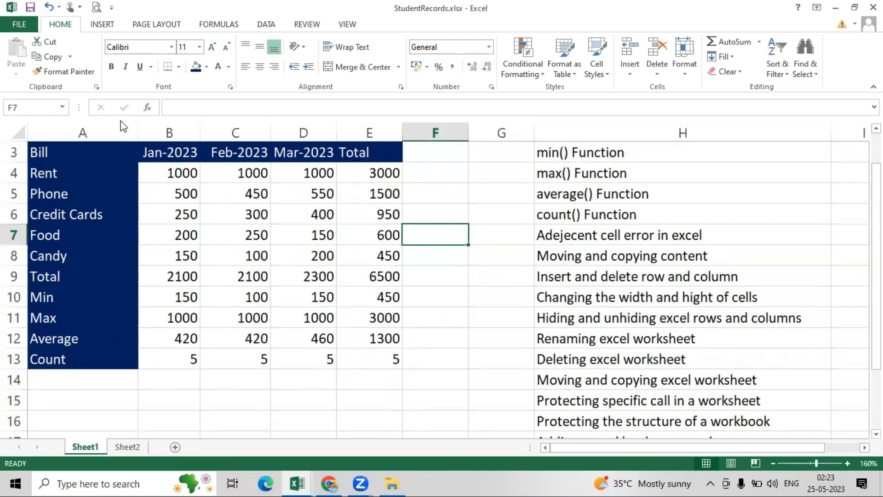
{"action": "left_click", "coordinate": [200, 132]}
{"action": "mouse_move", "coordinate": [199, 125]}
{"action": "left_mouse_down"}
{"action": "mouse_move", "coordinate": [272, 131]}
{"action": "mouse_move", "coordinate": [207, 138]}
{"action": "left_mouse_up"}
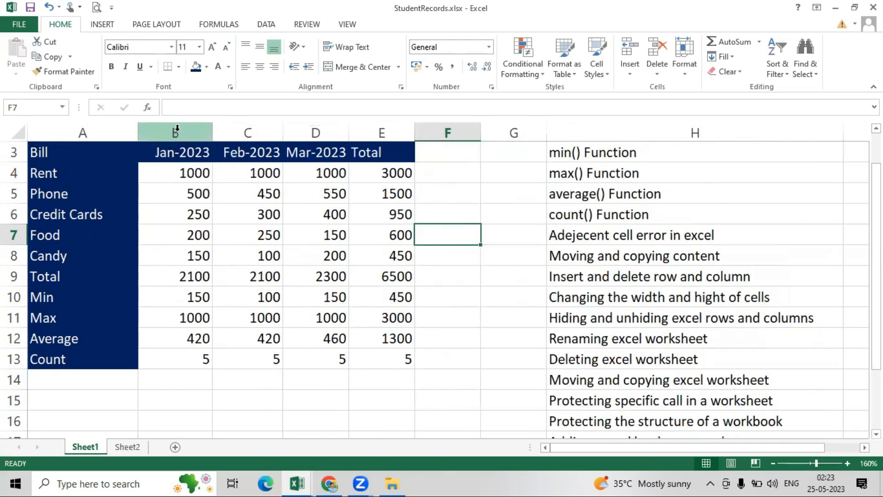
{"action": "left_click_drag", "start_coordinate": [175, 153], "coordinate": [382, 358]}
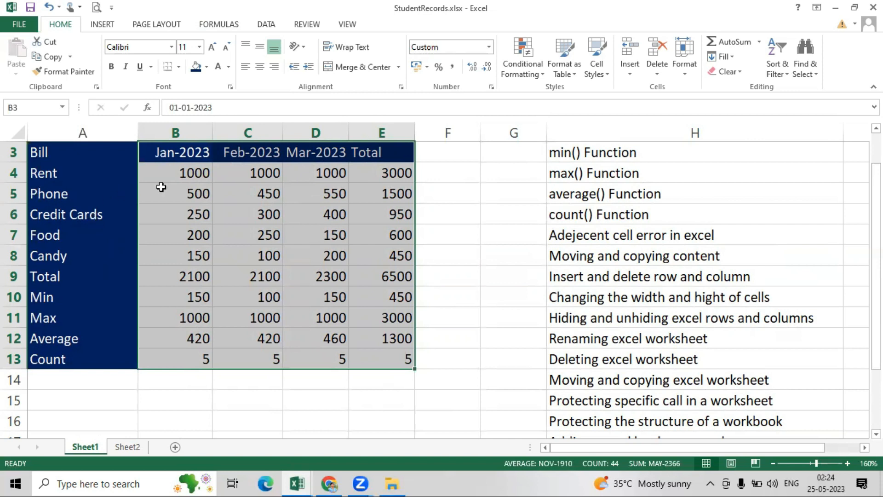
- Hide the Feb-2023 column C, then restore it between Jan-2023 and Mar-2023
{"action": "left_click", "coordinate": [237, 127]}
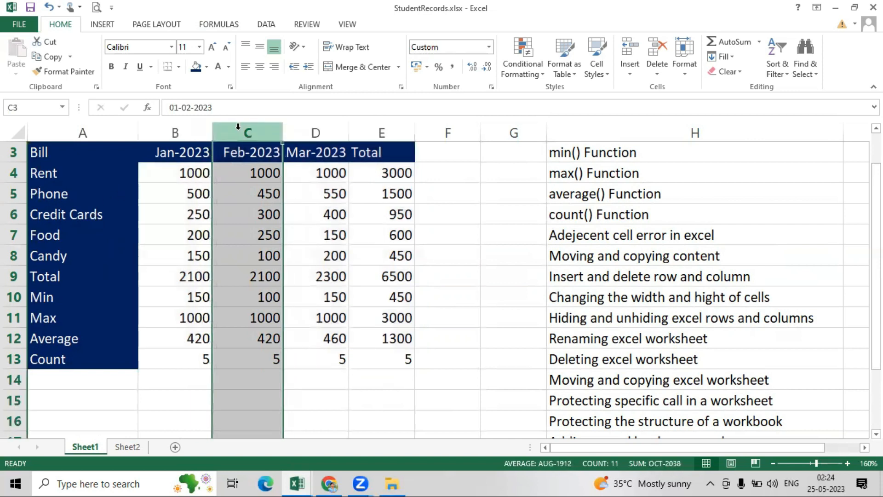
{"action": "right_click", "coordinate": [238, 129]}
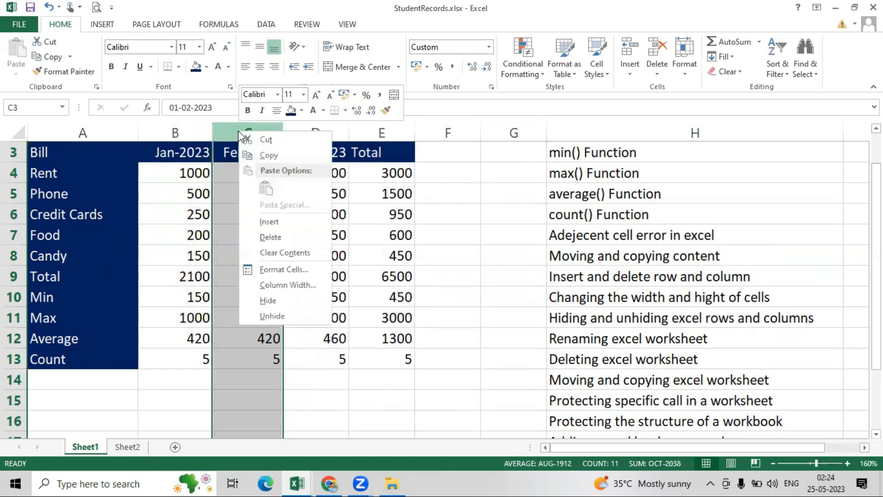
{"action": "left_click", "coordinate": [278, 300]}
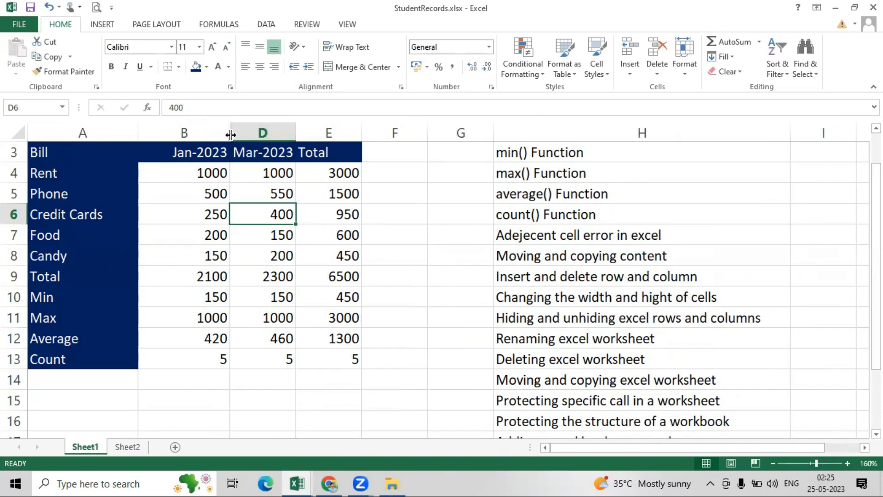
{"action": "left_click_drag", "start_coordinate": [235, 133], "coordinate": [307, 145]}
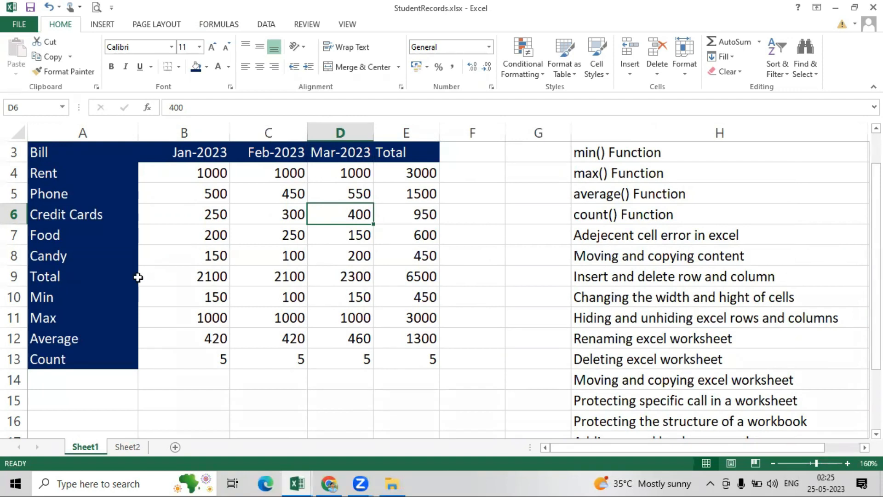
{"action": "left_click", "coordinate": [14, 256]}
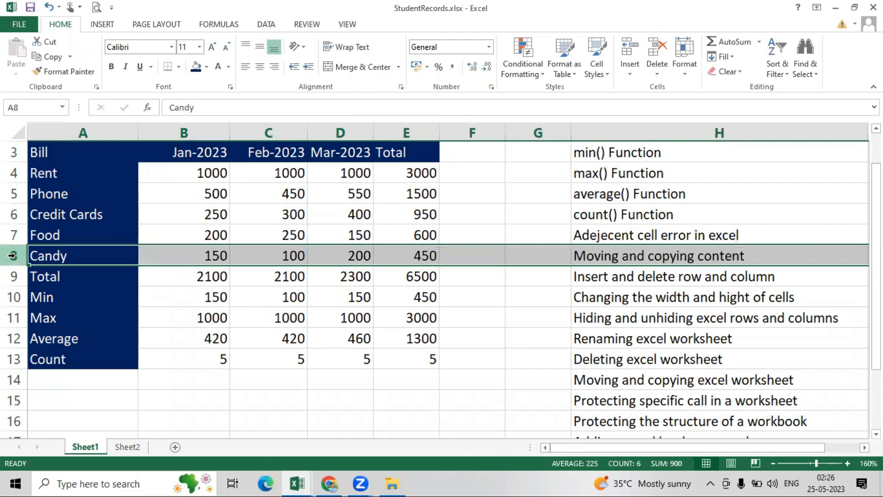
{"action": "right_click", "coordinate": [13, 255]}
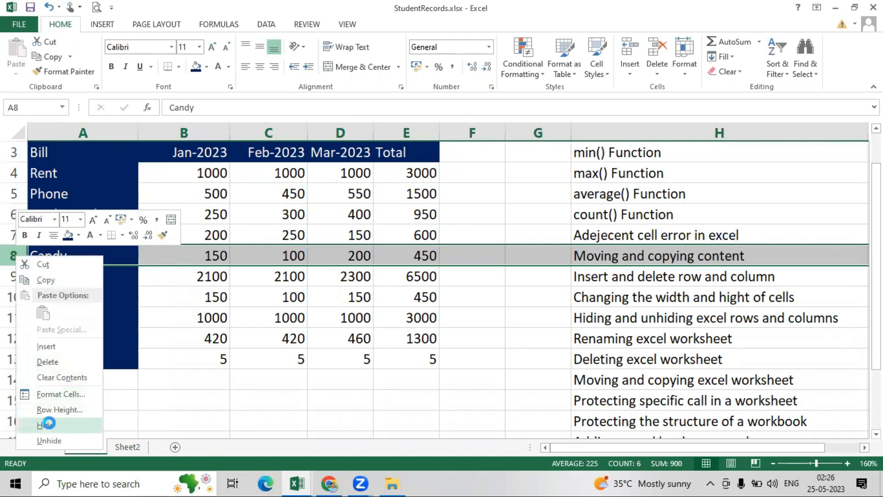
{"action": "left_click", "coordinate": [49, 423]}
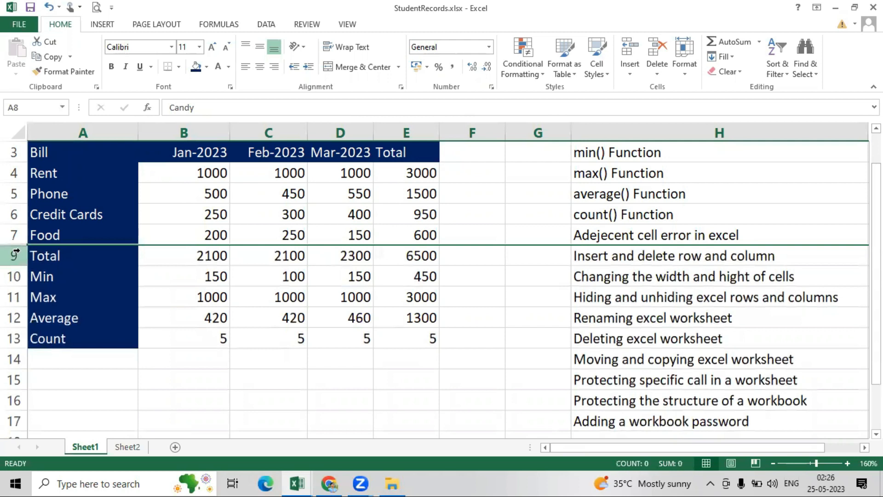
{"action": "left_click_drag", "start_coordinate": [20, 245], "coordinate": [20, 244]}
{"action": "left_click_drag", "start_coordinate": [19, 244], "coordinate": [20, 272]}
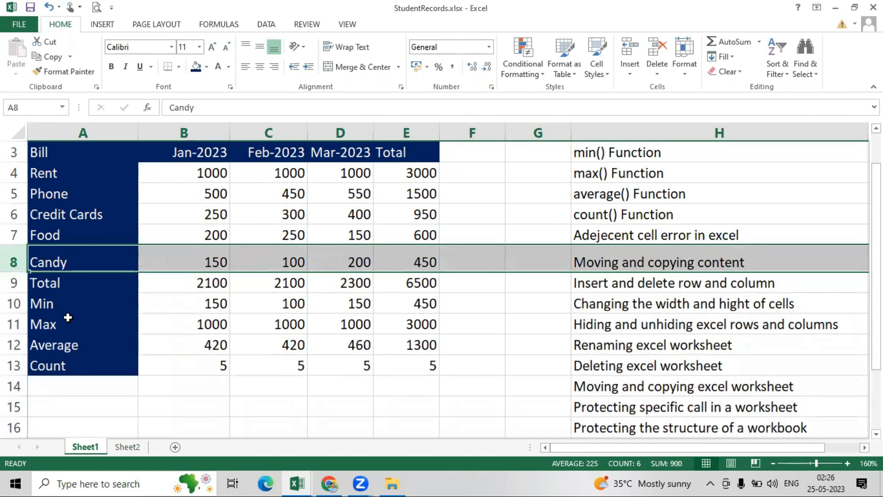
{"action": "key", "text": "ctrl+z"}
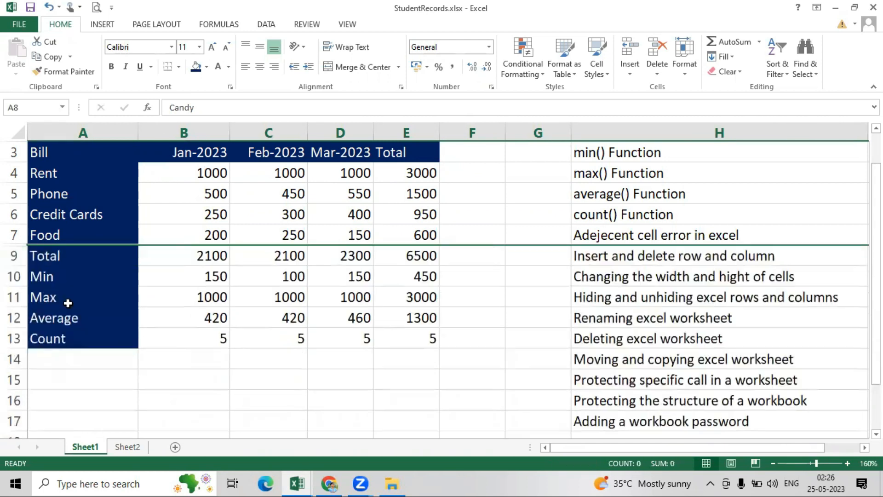
{"action": "key", "text": "ctrl+z"}
{"action": "left_click", "coordinate": [342, 339]}
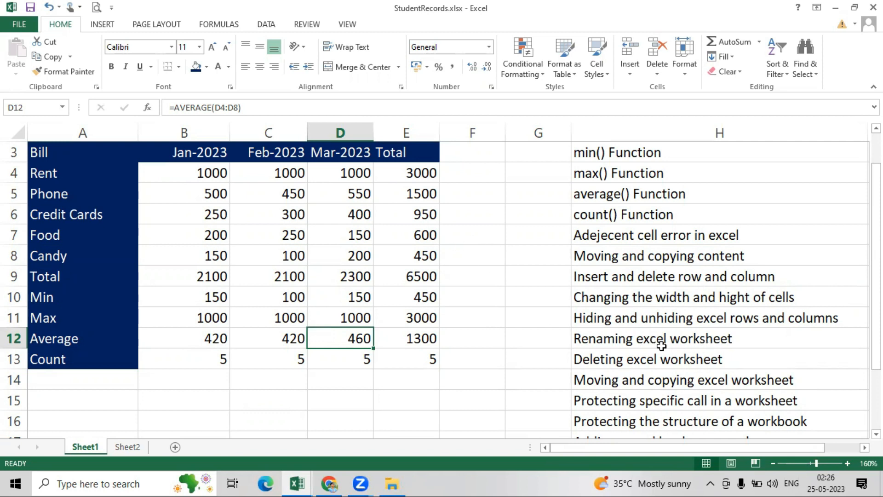
- Rename the Sheet1 tab to 'Mothly Gudget'
{"action": "right_click", "coordinate": [78, 447]}
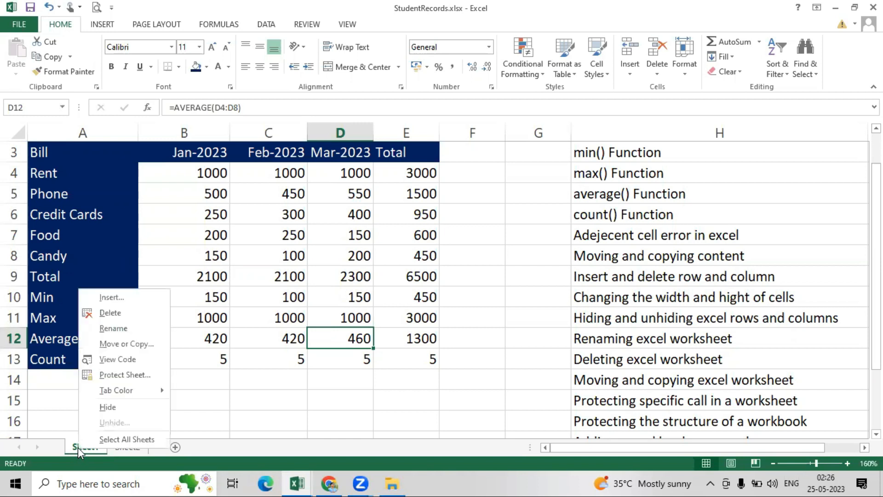
{"action": "left_click", "coordinate": [118, 329]}
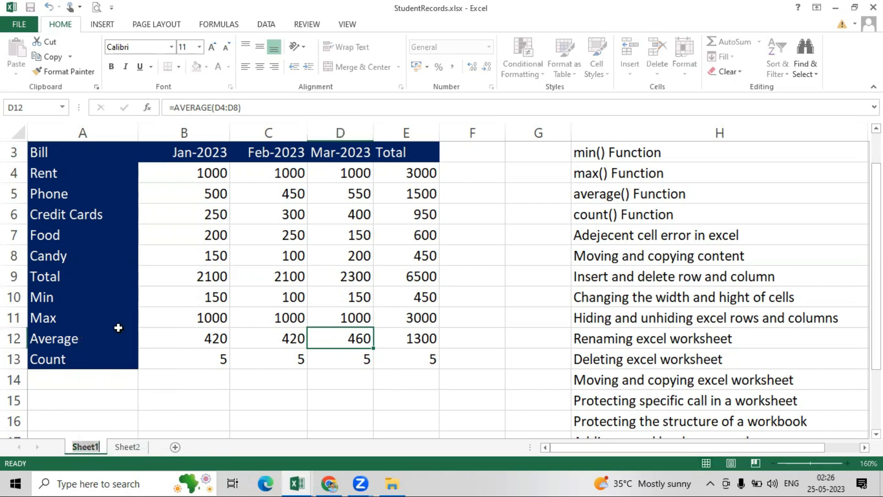
{"action": "key", "text": "BackSpace"}
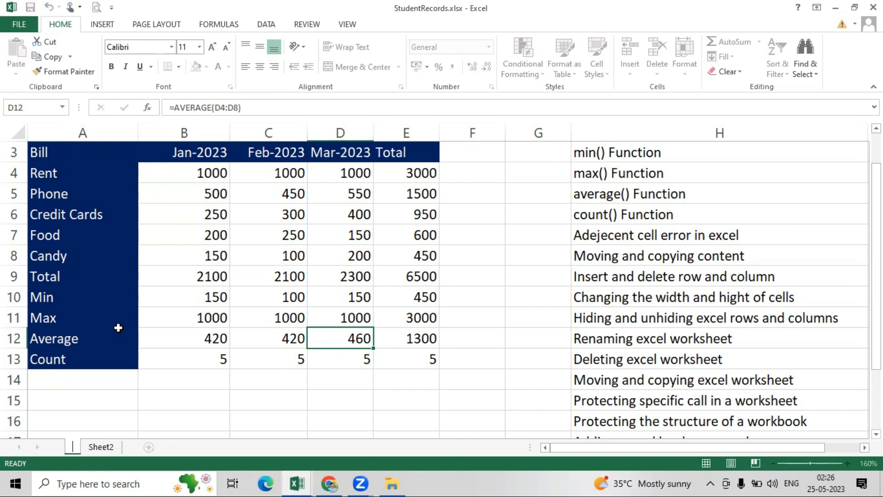
{"action": "type", "text": "Mot"}
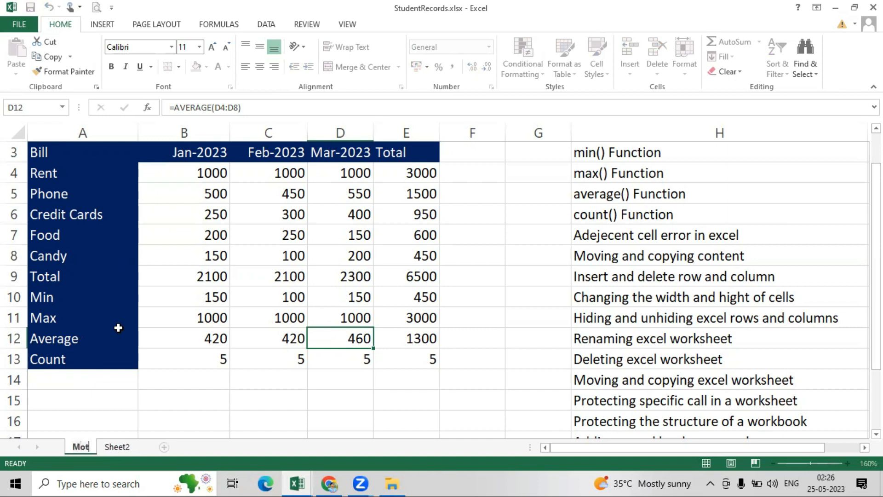
{"action": "type", "text": "hly Gudget"}
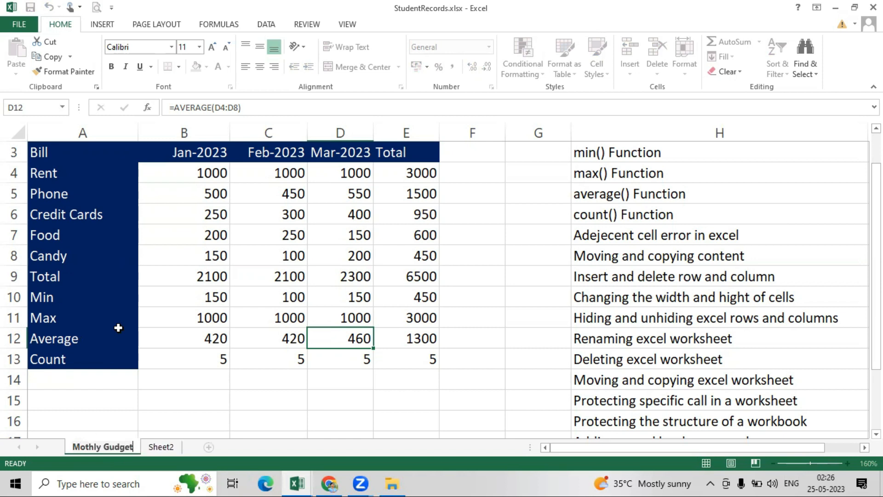
{"action": "key", "text": "Return"}
{"action": "type", "text": "a"}
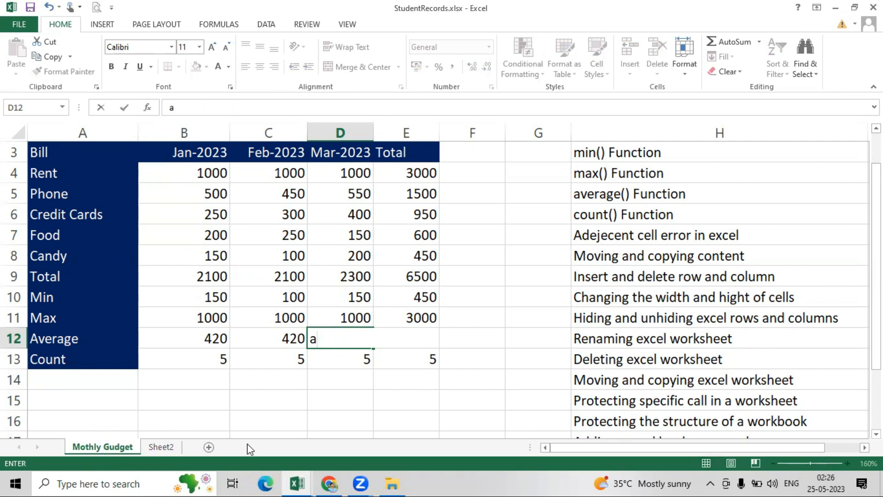
{"action": "left_click", "coordinate": [162, 445]}
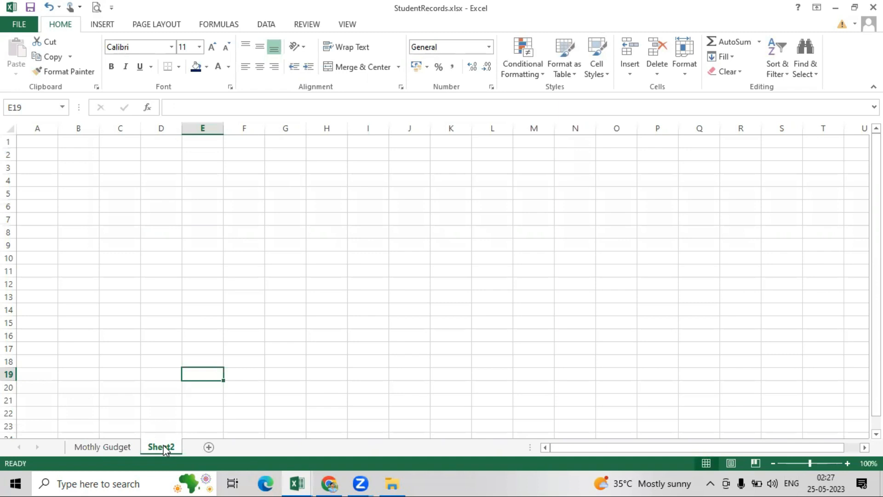
{"action": "right_click", "coordinate": [159, 449]}
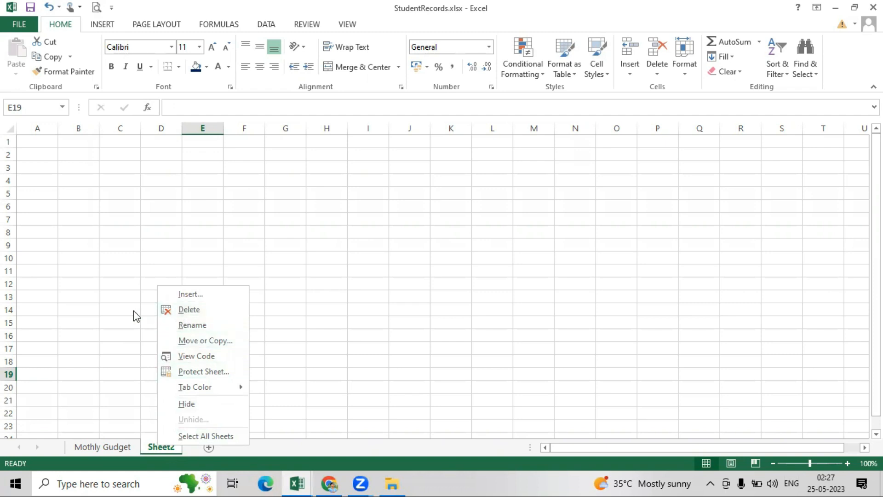
{"action": "left_click", "coordinate": [192, 313]}
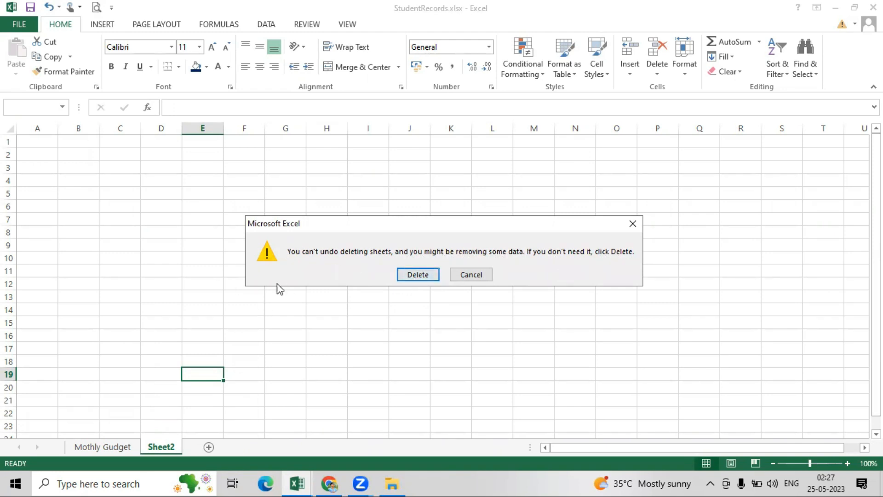
{"action": "left_click", "coordinate": [417, 275]}
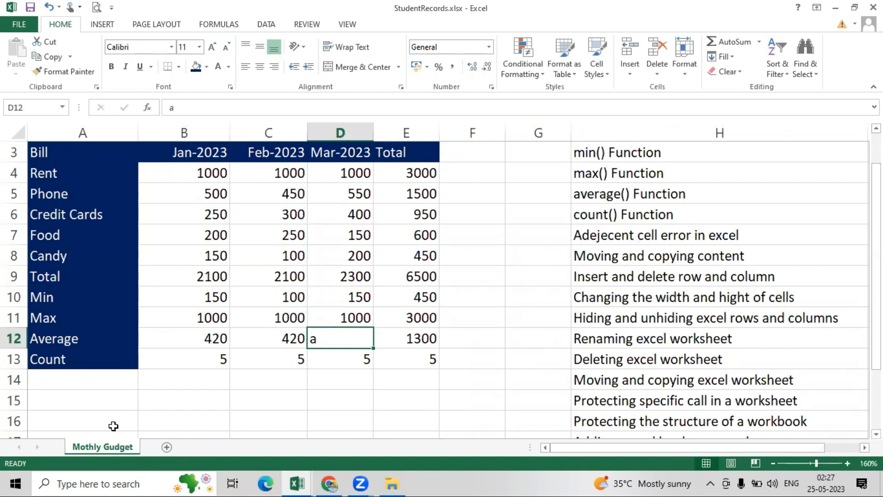
{"action": "scroll", "coordinate": [489, 390], "scroll_direction": "down", "scroll_amount": 1}
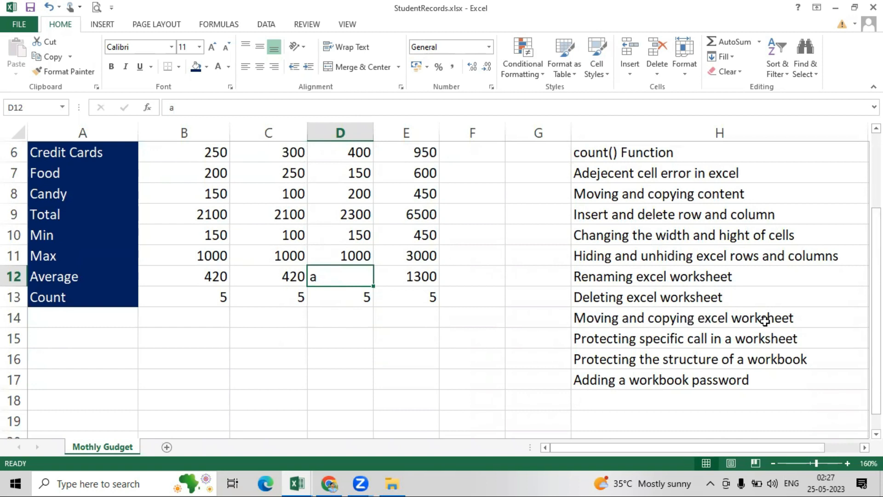
{"action": "left_click_drag", "start_coordinate": [876, 312], "coordinate": [876, 283]}
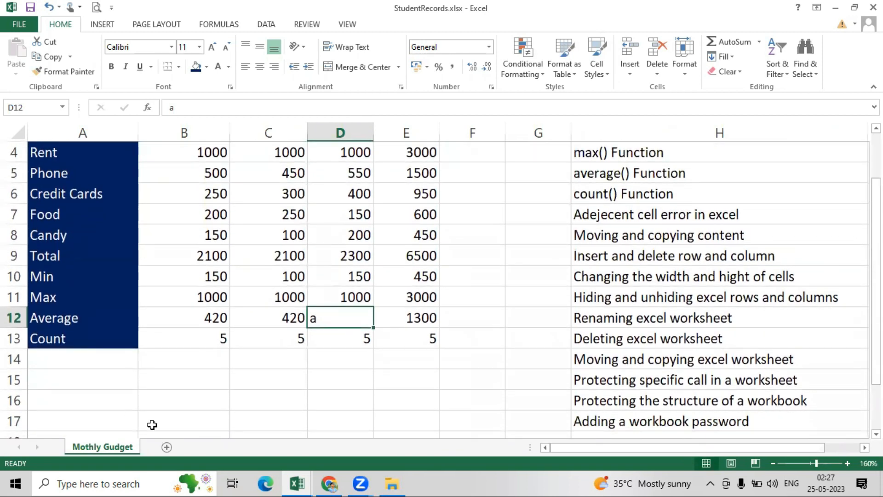
- Add blank worksheets Sheet3 through Sheet6, then return to the Mothly Gudget sheet
{"action": "left_click", "coordinate": [167, 446]}
{"action": "left_click", "coordinate": [208, 446]}
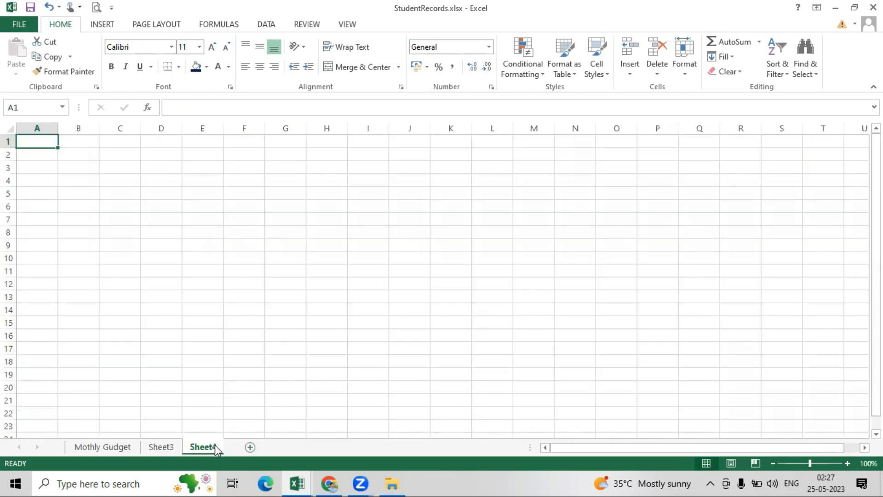
{"action": "left_click", "coordinate": [250, 447]}
{"action": "left_click", "coordinate": [293, 447]}
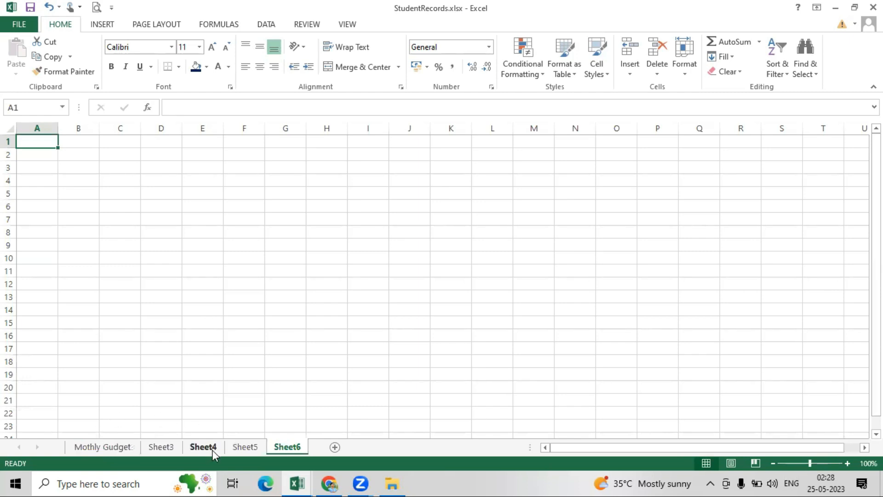
{"action": "left_click", "coordinate": [98, 446]}
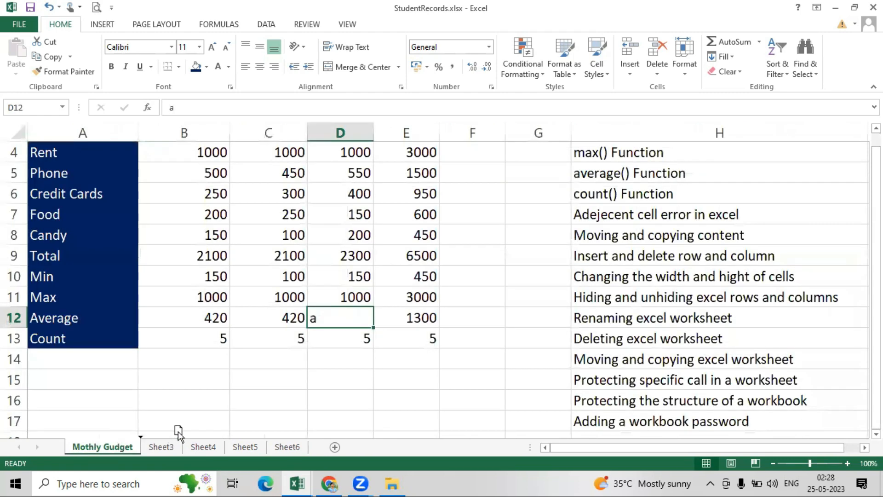
- Put the Mothly Gudget tab back at the front, then copy it between Sheet4 and Sheet5
{"action": "left_click_drag", "start_coordinate": [206, 436], "coordinate": [235, 450]}
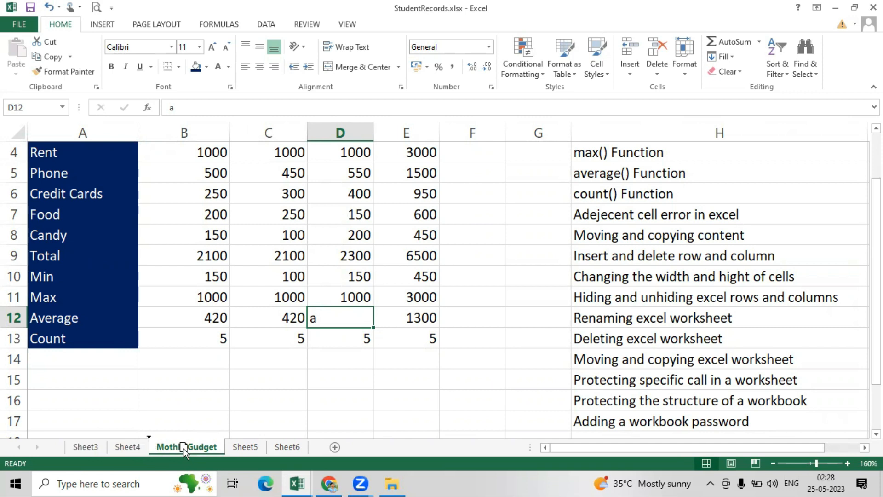
{"action": "left_click_drag", "start_coordinate": [183, 448], "coordinate": [82, 443]}
{"action": "left_click_drag", "start_coordinate": [77, 448], "coordinate": [79, 447]}
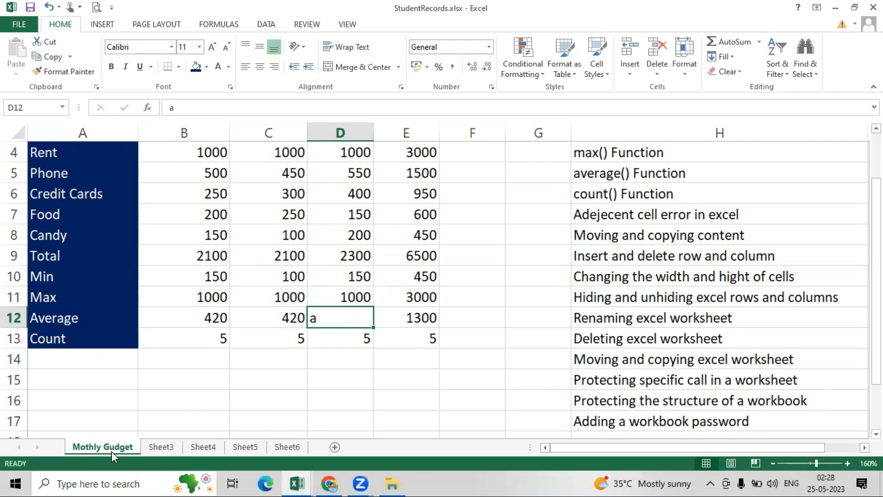
{"action": "left_click_drag", "start_coordinate": [117, 448], "coordinate": [250, 450]}
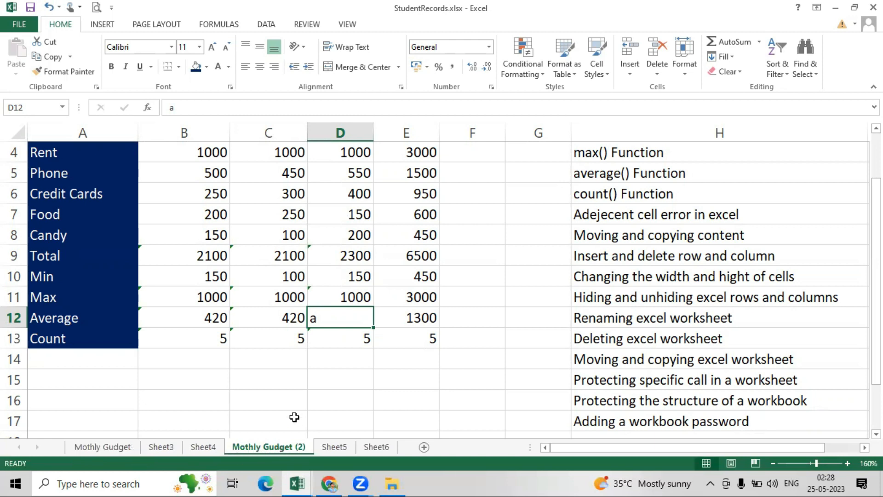
- Delete Sheet3, Sheet4, Mothly Gudget (2) and Sheet5 together, keeping Mothly Gudget and Sheet6
{"action": "left_click", "coordinate": [105, 447]}
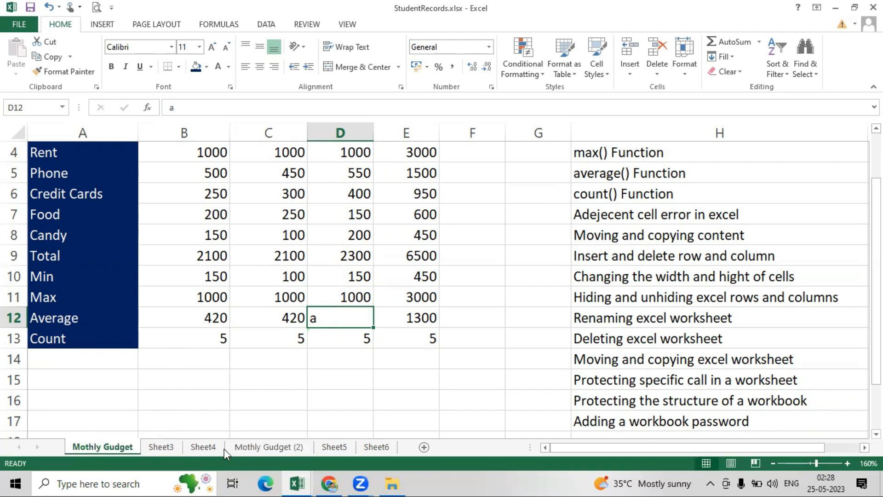
{"action": "left_click", "coordinate": [277, 447]}
{"action": "left_click", "coordinate": [115, 447]}
{"action": "left_click", "coordinate": [268, 447]}
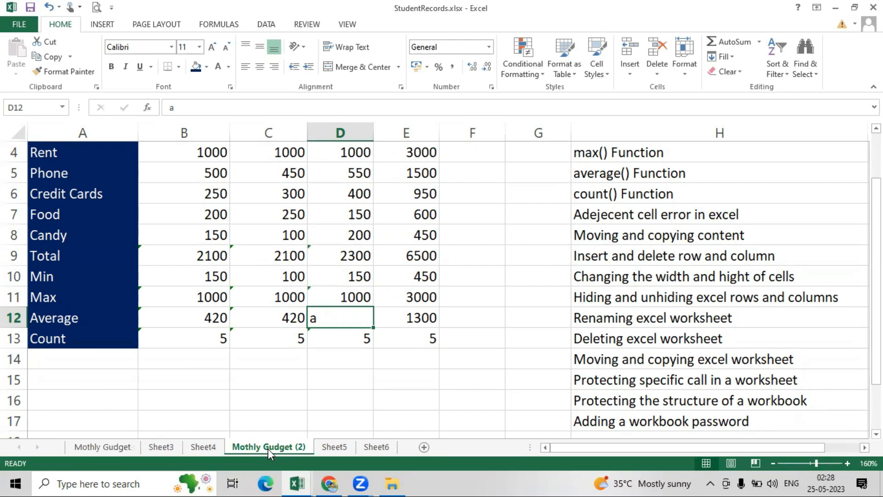
{"action": "right_click", "coordinate": [268, 448]}
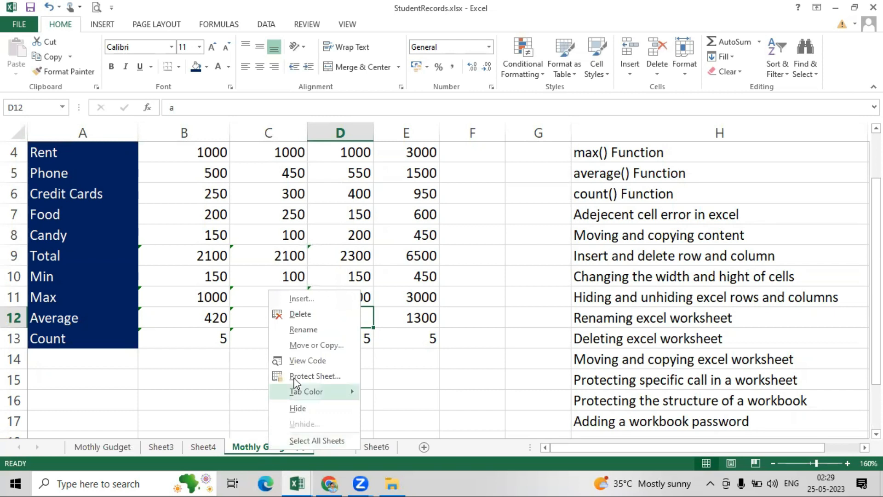
{"action": "left_click", "coordinate": [304, 406]}
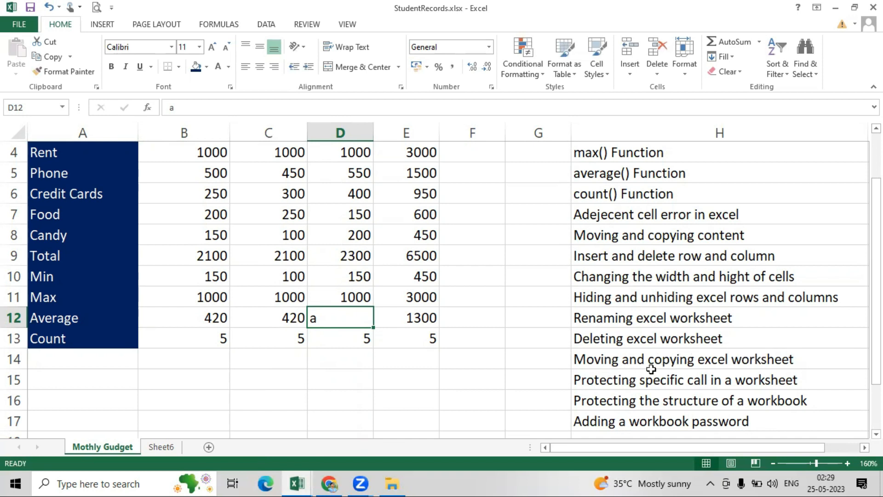
- Scroll back to the top of the sheet and select the bill amounts B4:D8
{"action": "left_click_drag", "start_coordinate": [876, 239], "coordinate": [876, 269]}
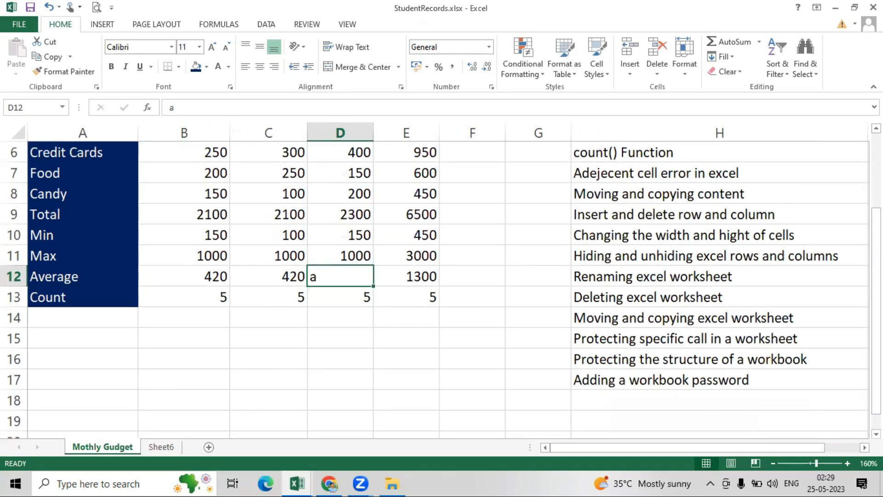
{"action": "left_click_drag", "start_coordinate": [876, 299], "coordinate": [876, 240]}
{"action": "scroll", "coordinate": [232, 262], "scroll_direction": "up", "scroll_amount": 1}
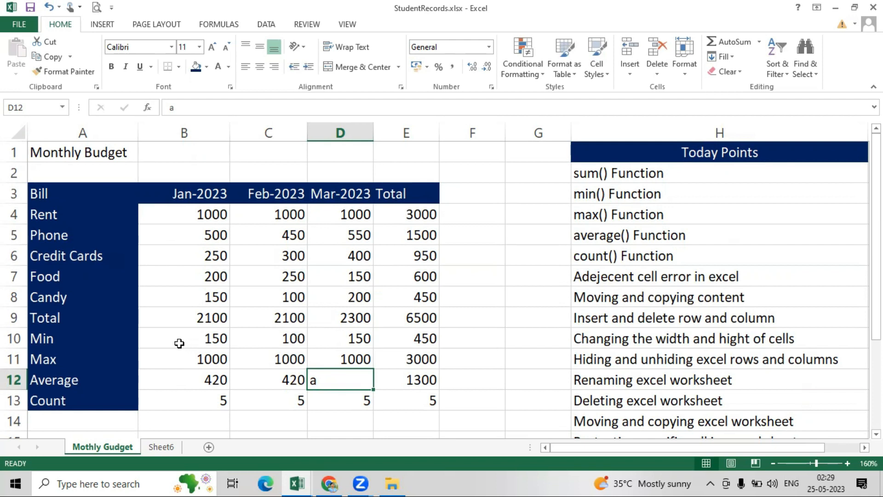
{"action": "left_click_drag", "start_coordinate": [173, 319], "coordinate": [410, 394]}
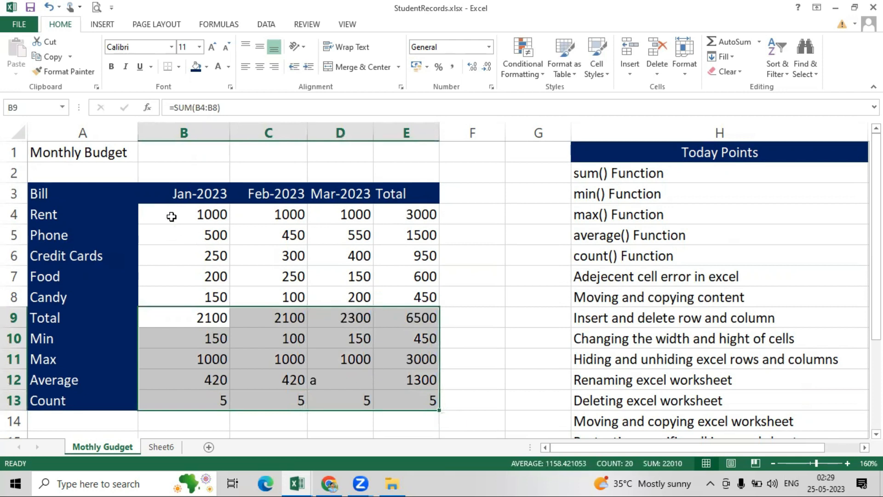
{"action": "left_click_drag", "start_coordinate": [171, 217], "coordinate": [303, 310]}
{"action": "left_click_drag", "start_coordinate": [346, 318], "coordinate": [350, 299]}
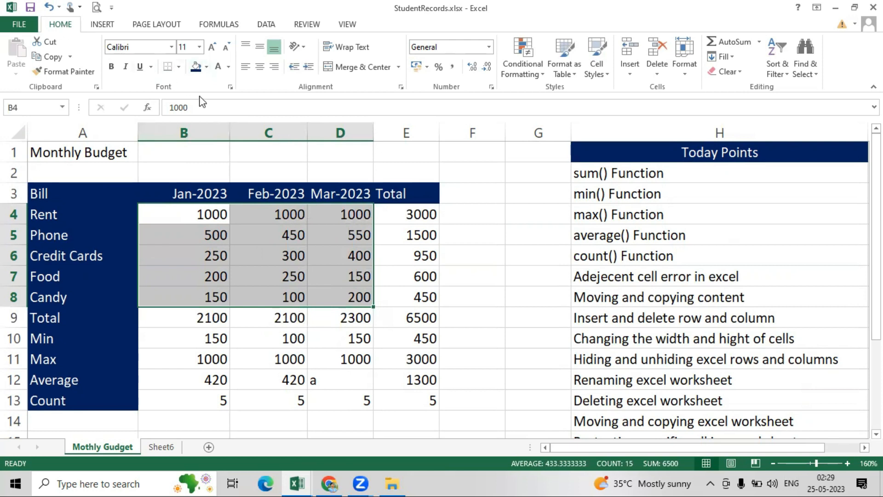
- Clear the Locked option on the Format Cells Protection tab for B4:D8
{"action": "left_click", "coordinate": [229, 87]}
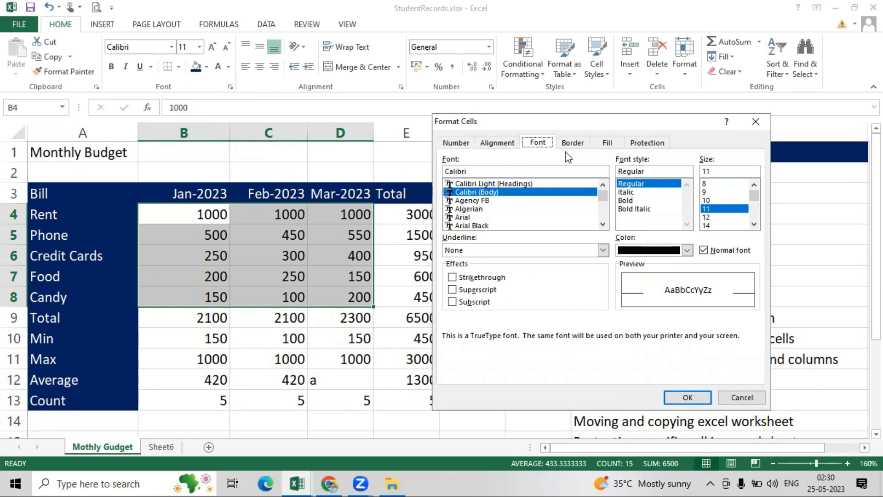
{"action": "left_click_drag", "start_coordinate": [569, 121], "coordinate": [260, 96]}
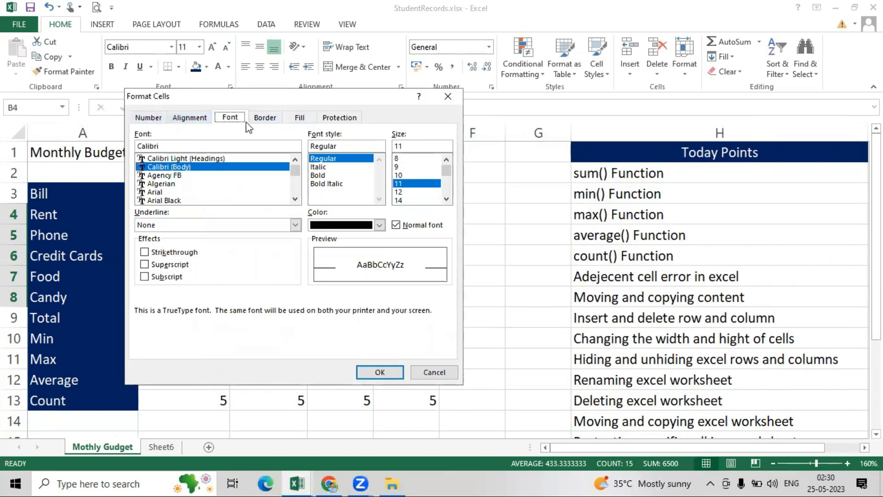
{"action": "left_click", "coordinate": [336, 118]}
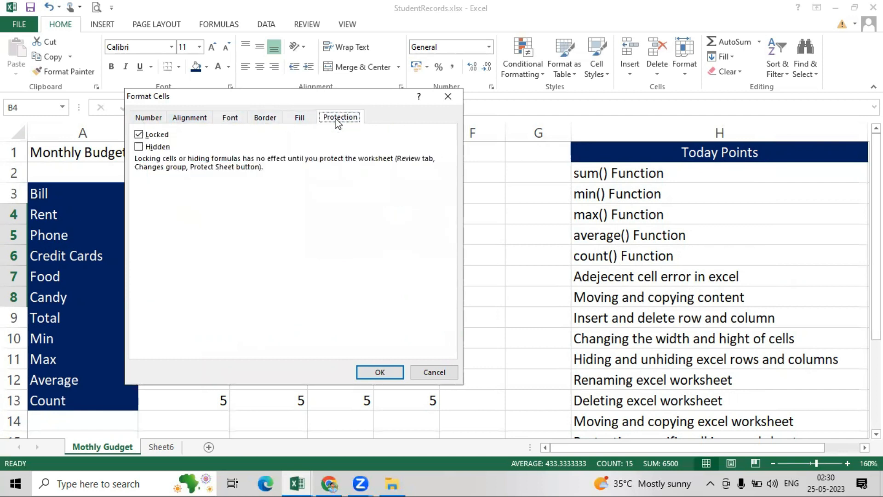
{"action": "left_click", "coordinate": [139, 138]}
{"action": "left_click", "coordinate": [379, 372]}
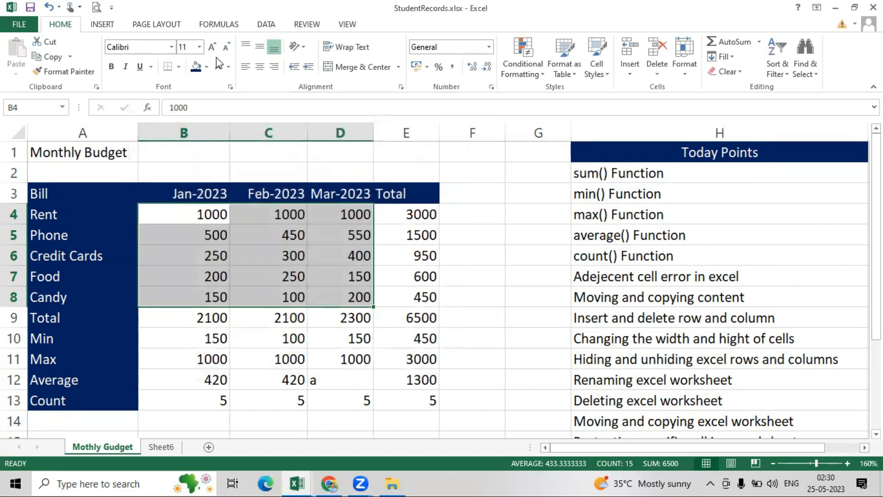
- Start protecting the Mothly Gudget sheet from the Review tab's Protect Sheet command
{"action": "left_click", "coordinate": [304, 27]}
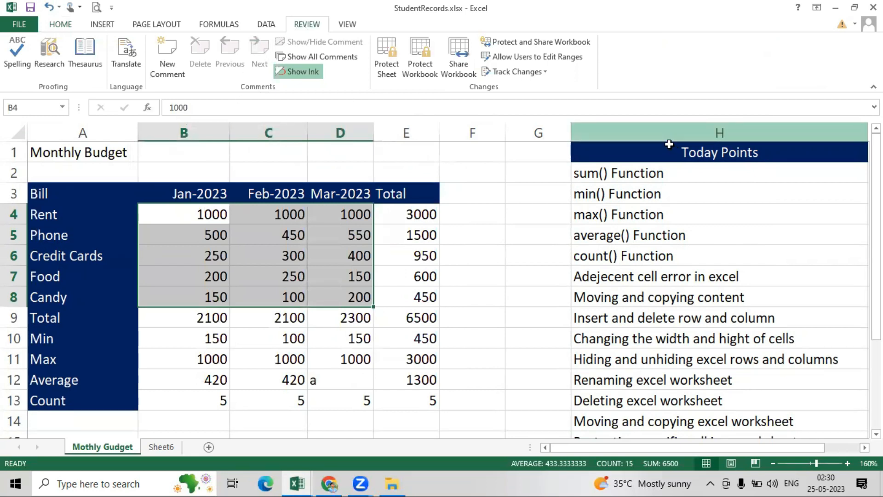
{"action": "left_click", "coordinate": [383, 55]}
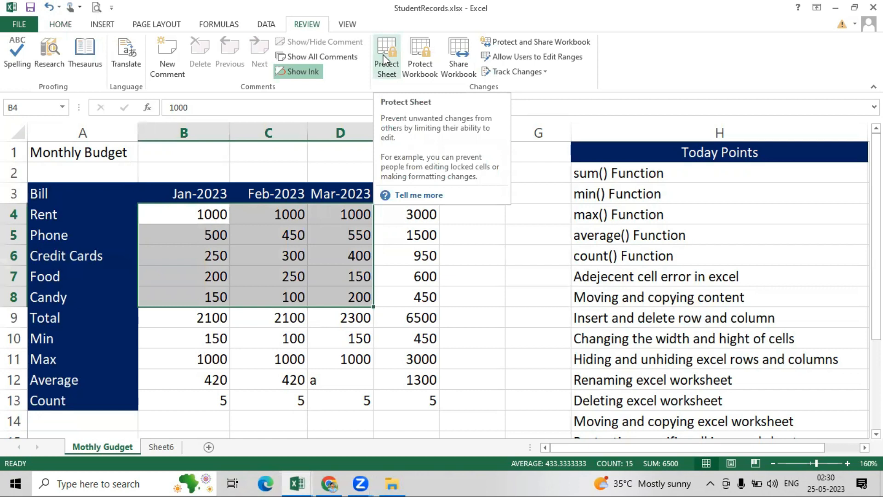
{"action": "left_click", "coordinate": [384, 59]}
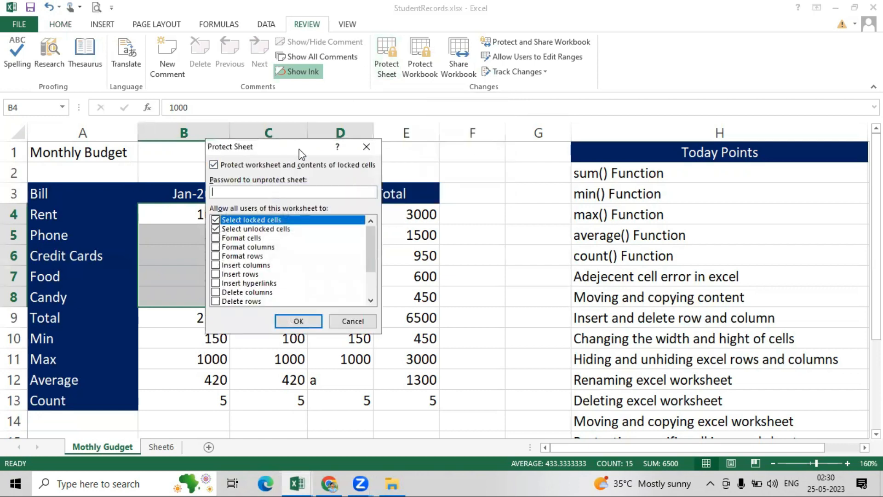
{"action": "left_click_drag", "start_coordinate": [299, 149], "coordinate": [377, 149]}
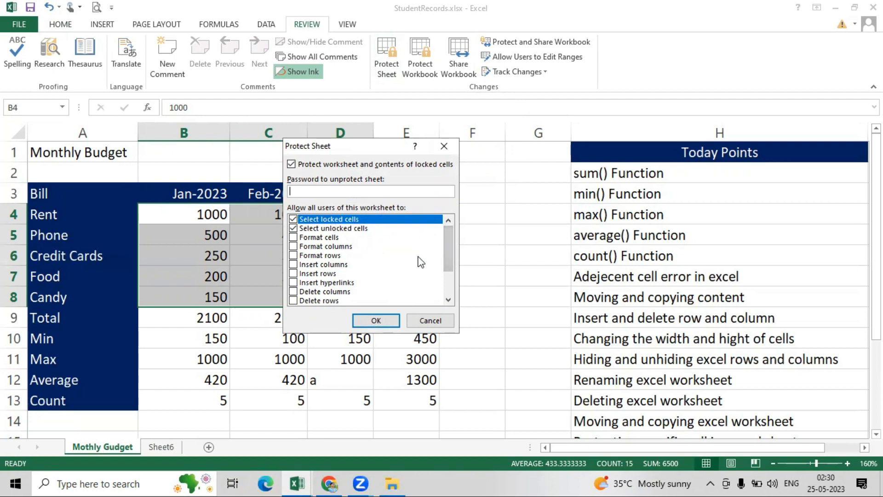
{"action": "mouse_move", "coordinate": [450, 235]}
{"action": "left_mouse_down"}
{"action": "mouse_move", "coordinate": [449, 291]}
{"action": "mouse_move", "coordinate": [447, 226]}
{"action": "left_mouse_up"}
{"action": "mouse_move", "coordinate": [449, 232]}
{"action": "left_mouse_down"}
{"action": "mouse_move", "coordinate": [449, 262]}
{"action": "mouse_move", "coordinate": [441, 228]}
{"action": "left_mouse_up"}
- Enter a sheet password and confirm it, retrying after a mismatch warning
{"action": "type", "text": "4"}
{"action": "left_click", "coordinate": [376, 321]}
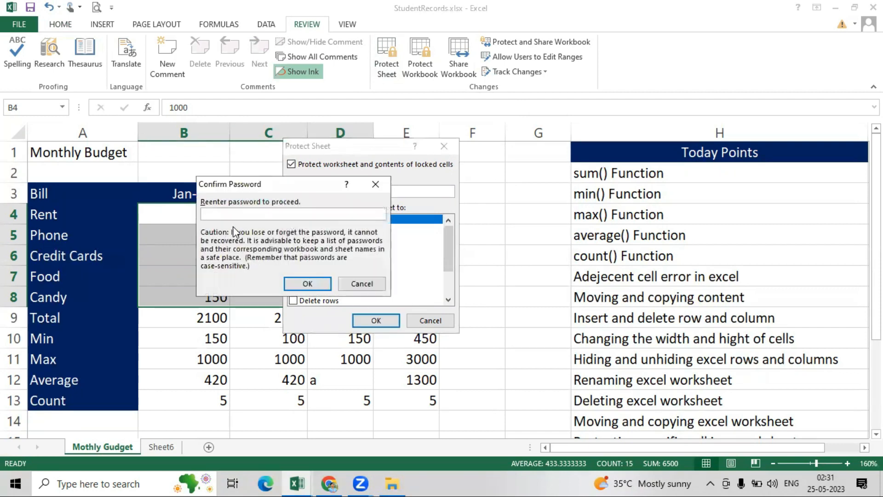
{"action": "type", "text": "123"}
{"action": "left_click", "coordinate": [307, 283]}
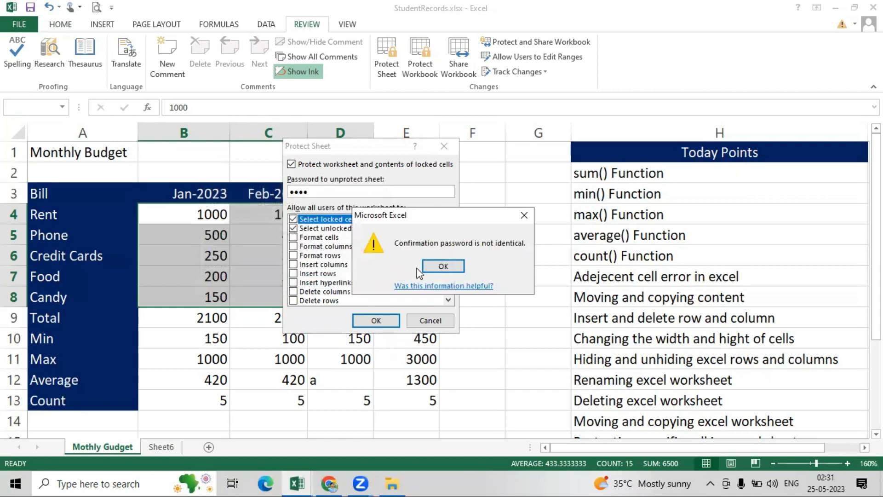
{"action": "left_click", "coordinate": [448, 268]}
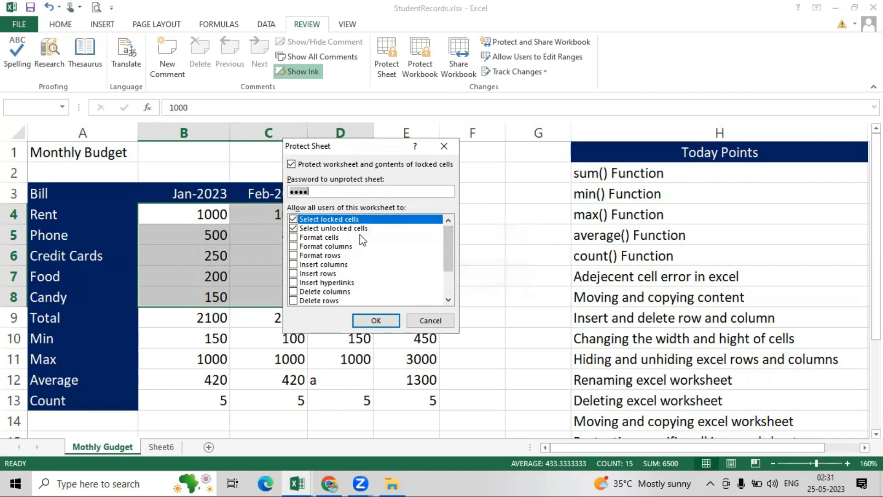
{"action": "left_click", "coordinate": [377, 321]}
{"action": "type", "text": "1234"}
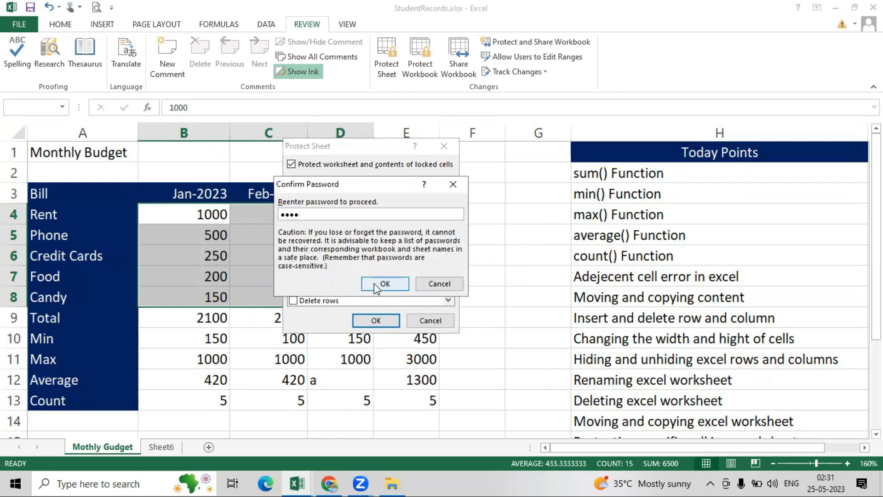
{"action": "left_click", "coordinate": [373, 283]}
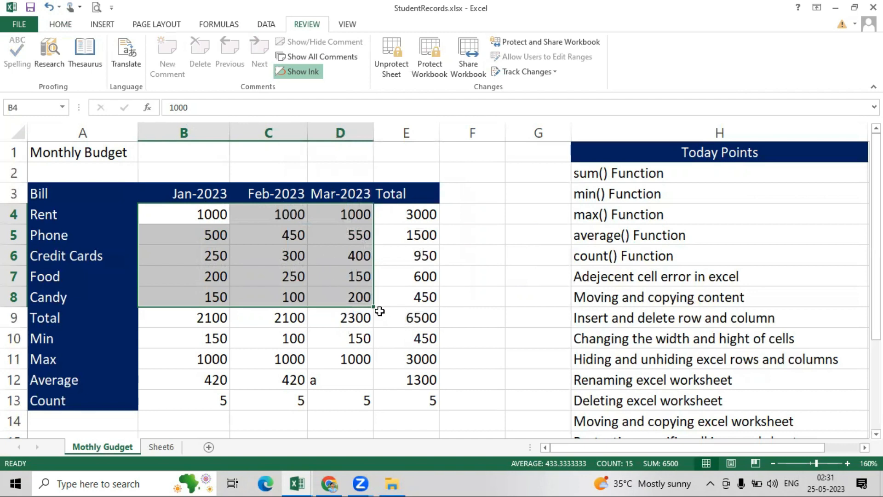
- Try editing the Max formula in C11 and dismiss the protected-sheet warning
{"action": "left_click", "coordinate": [447, 272]}
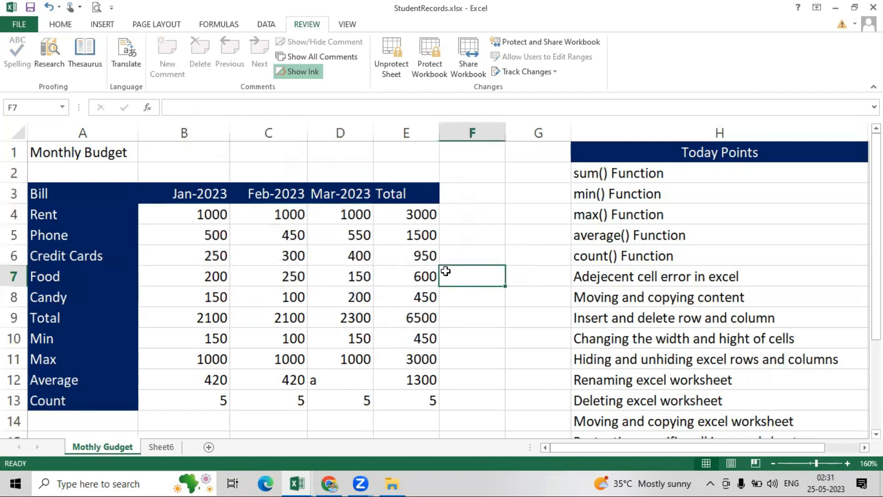
{"action": "left_click", "coordinate": [275, 276]}
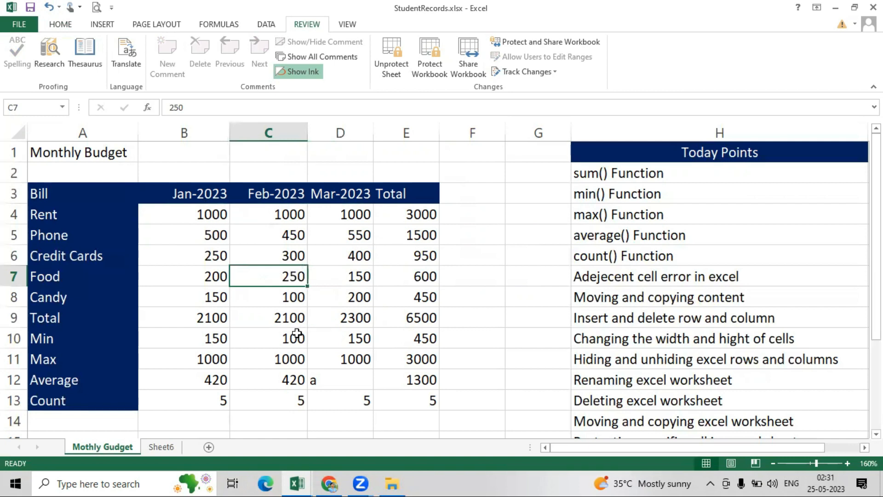
{"action": "double_click", "coordinate": [292, 359]}
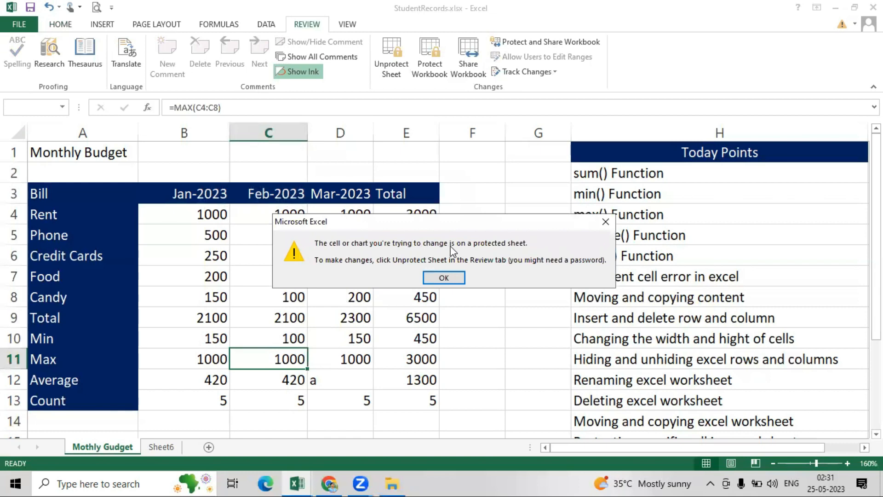
{"action": "left_click", "coordinate": [443, 278]}
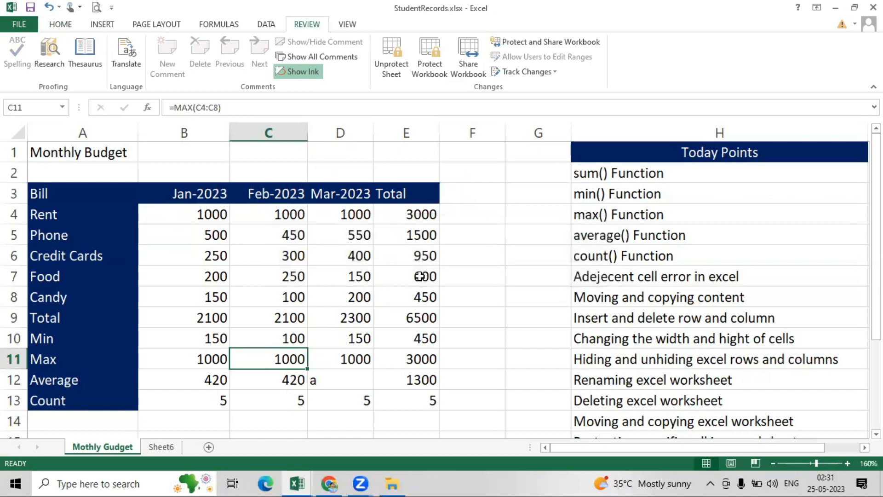
- Change the January phone bill in B5 to 230
{"action": "left_click", "coordinate": [190, 215]}
{"action": "left_click", "coordinate": [196, 237]}
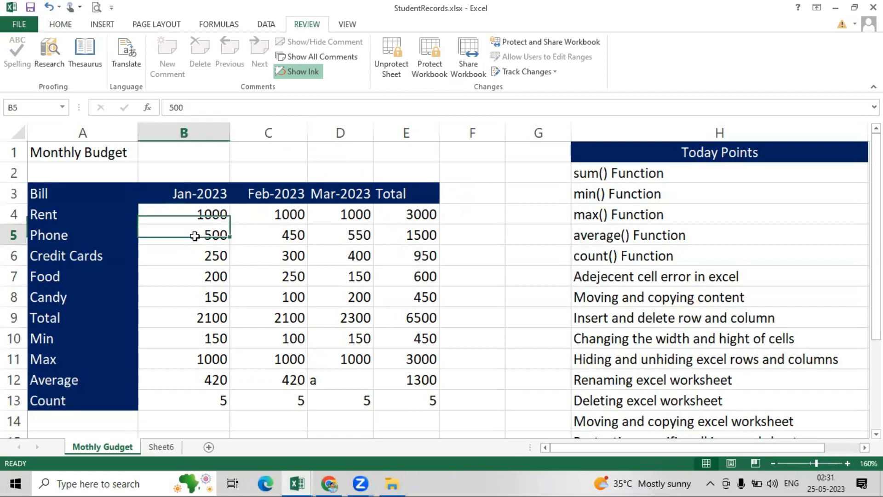
{"action": "key", "text": "BackSpace"}
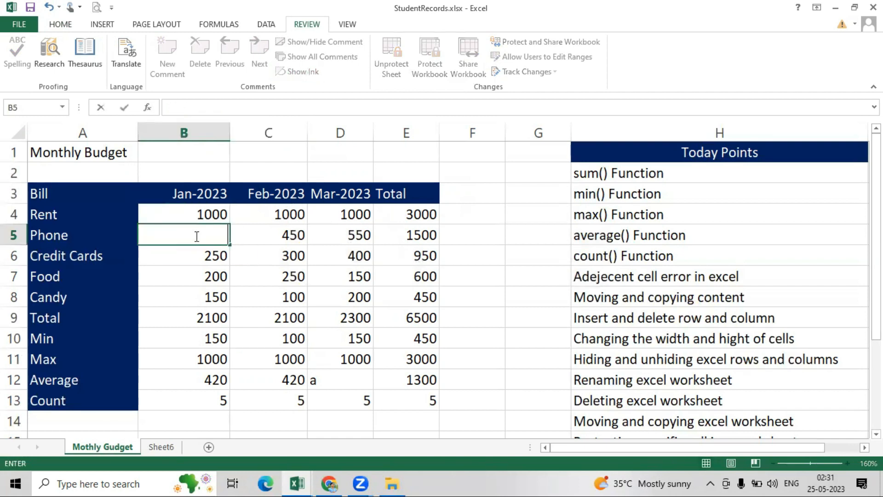
{"action": "type", "text": "230"}
{"action": "key", "text": "Return"}
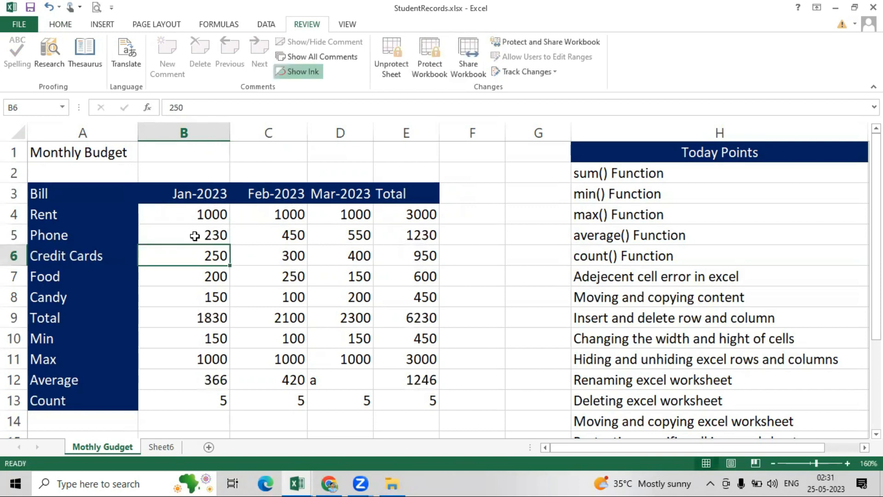
- Type a stray letter into C6, then undo it so C6 keeps 300
{"action": "left_click_drag", "start_coordinate": [185, 214], "coordinate": [329, 288]}
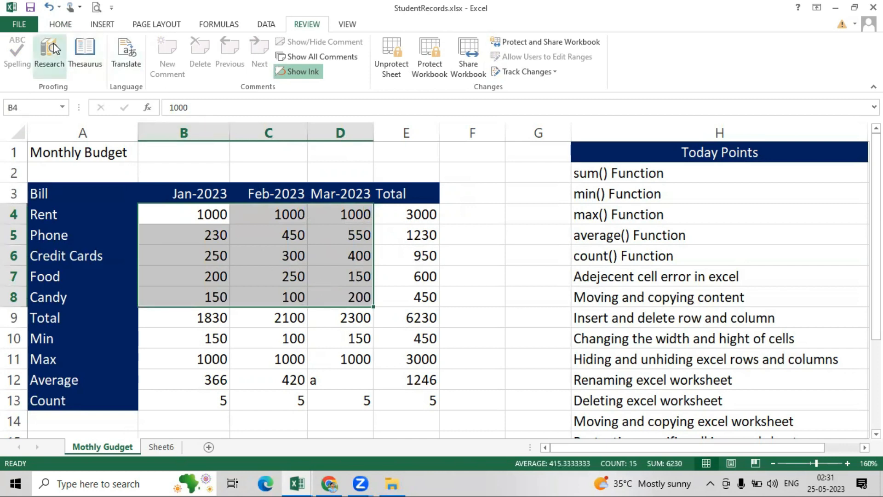
{"action": "left_click", "coordinate": [61, 24]}
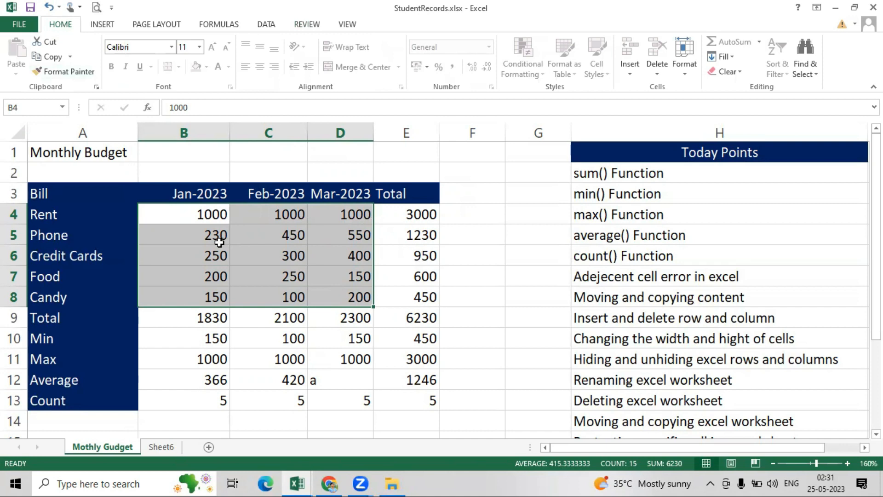
{"action": "left_click", "coordinate": [250, 256]}
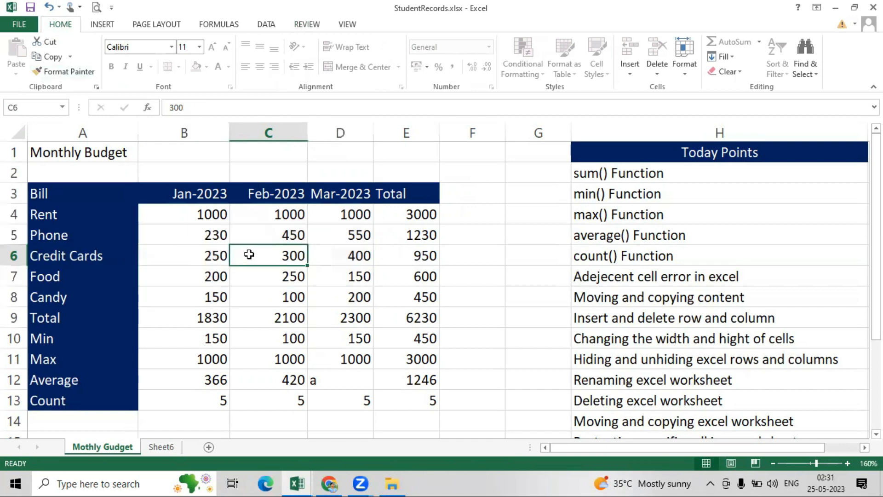
{"action": "type", "text": "g"}
{"action": "key", "text": "BackSpace"}
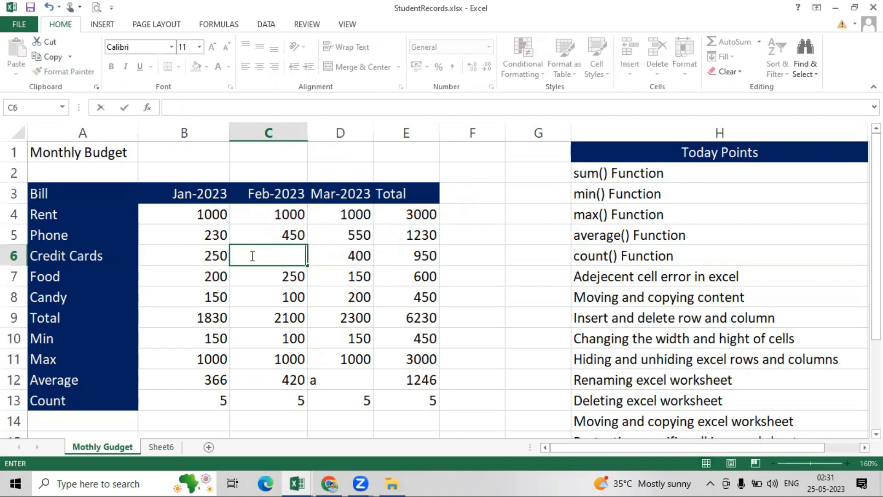
{"action": "left_click", "coordinate": [411, 259]}
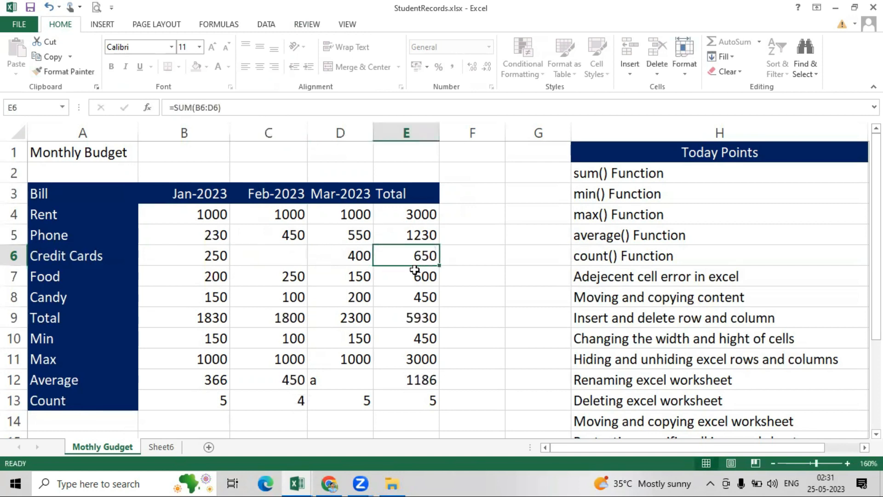
{"action": "key", "text": "ctrl+z"}
- Confirm the E6 and C11 formulas refuse edits, then reselect the bill amounts B4:D8
{"action": "left_click", "coordinate": [420, 256]}
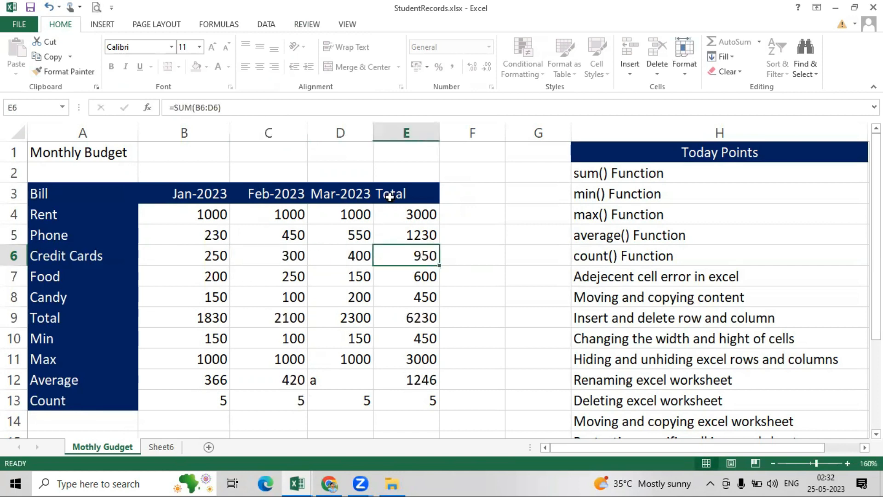
{"action": "double_click", "coordinate": [412, 246]}
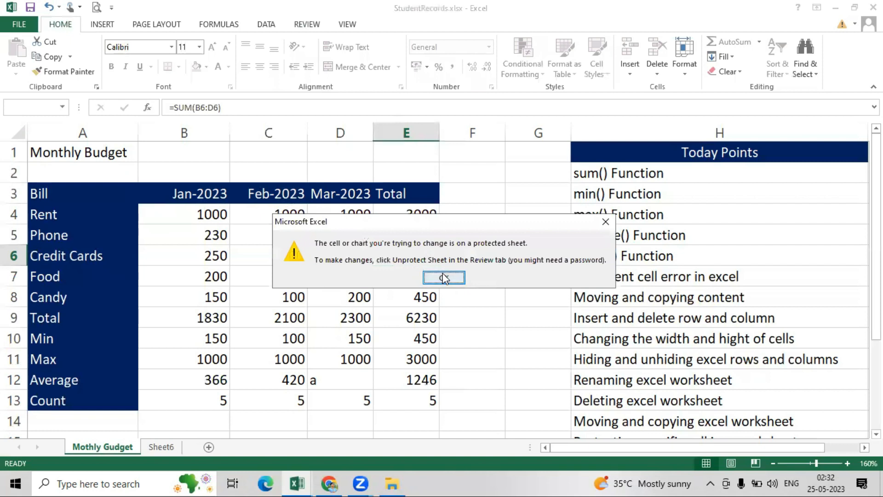
{"action": "left_click", "coordinate": [443, 274]}
{"action": "double_click", "coordinate": [283, 360]}
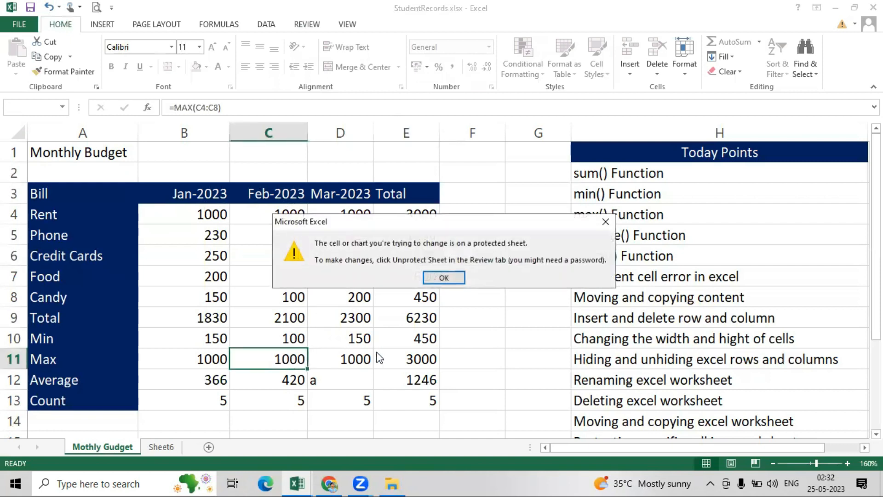
{"action": "left_click", "coordinate": [450, 279]}
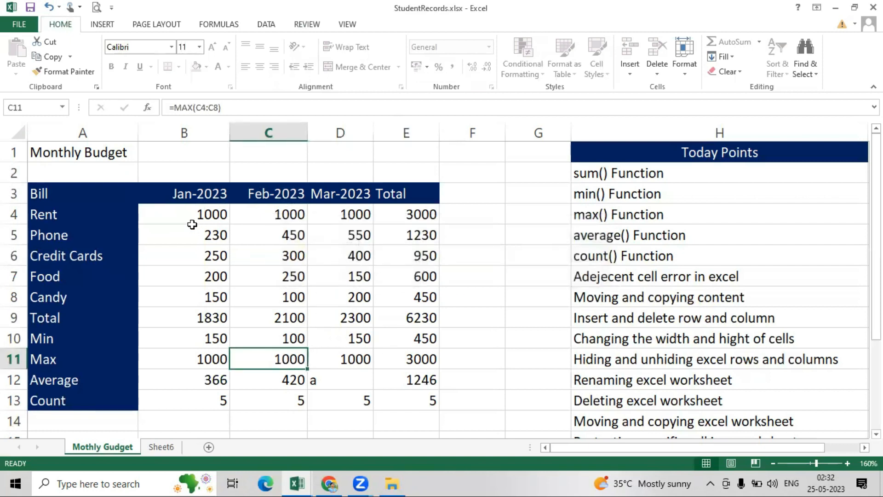
{"action": "left_click_drag", "start_coordinate": [185, 214], "coordinate": [345, 298]}
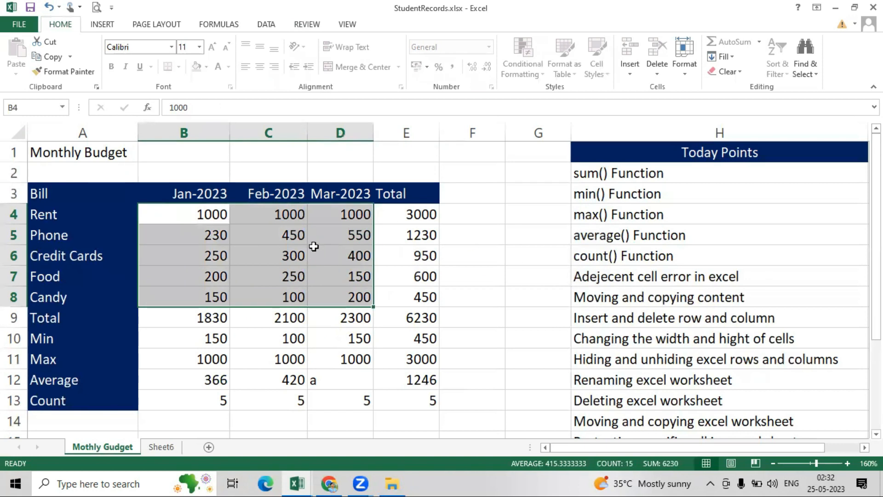
{"action": "left_click", "coordinate": [442, 279]}
{"action": "left_click_drag", "start_coordinate": [195, 213], "coordinate": [338, 292]}
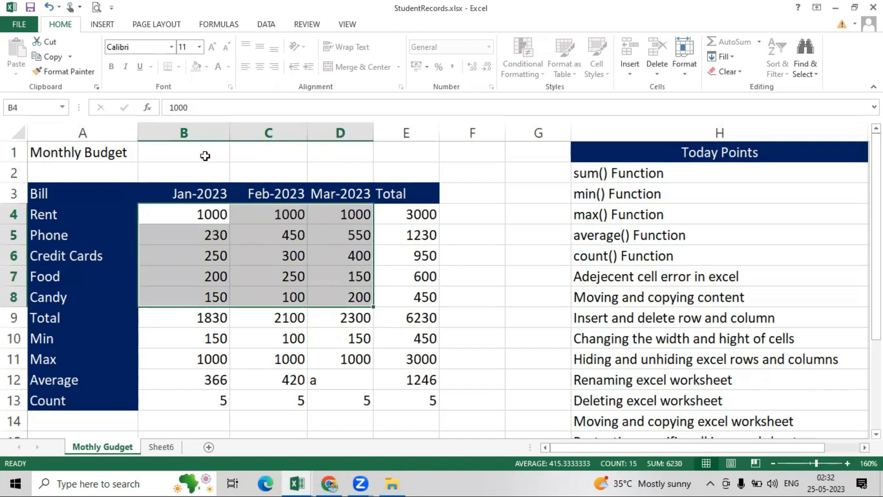
{"action": "left_click", "coordinate": [306, 25]}
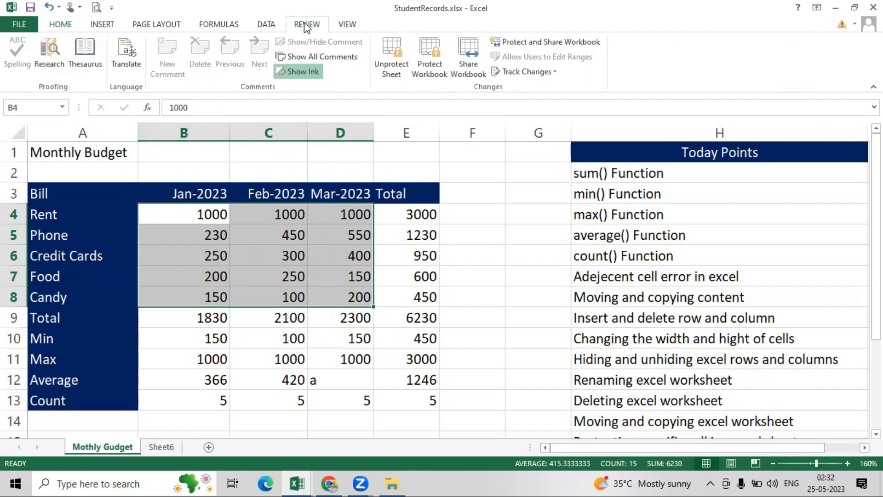
- Unprotect the Mothly Gudget sheet by entering its password
{"action": "left_click", "coordinate": [395, 69]}
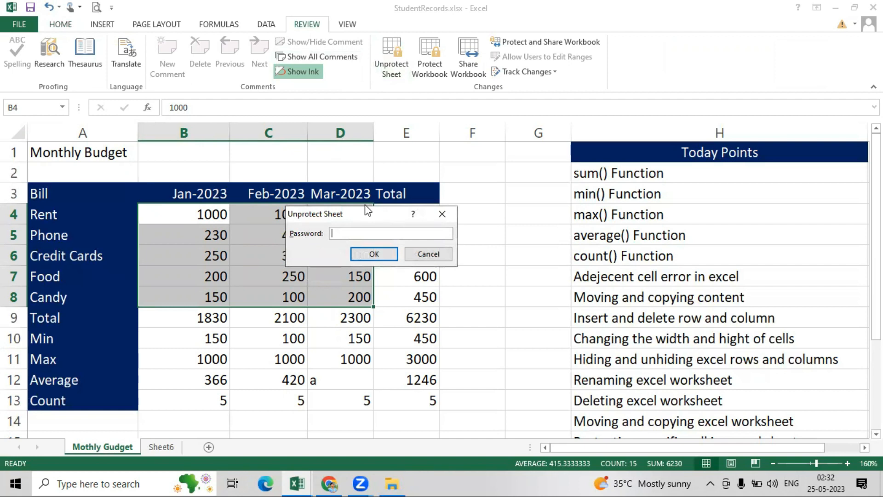
{"action": "type", "text": "••••"}
{"action": "left_click", "coordinate": [370, 254]}
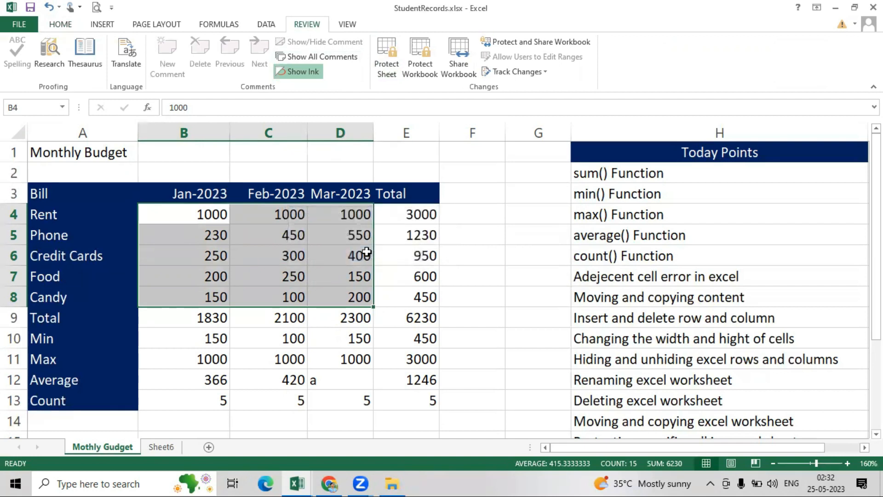
{"action": "left_click", "coordinate": [299, 317]}
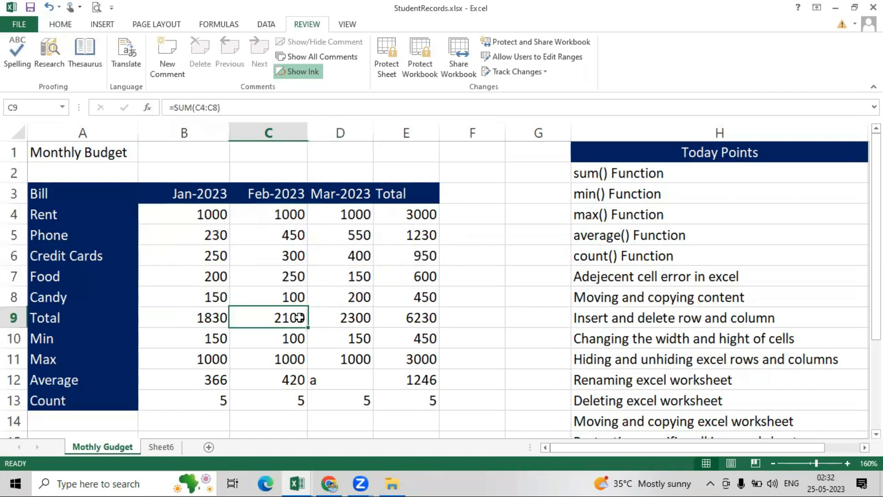
- Open and recommit the E6 total formula to confirm it is editable again
{"action": "double_click", "coordinate": [425, 259]}
{"action": "key", "text": "End"}
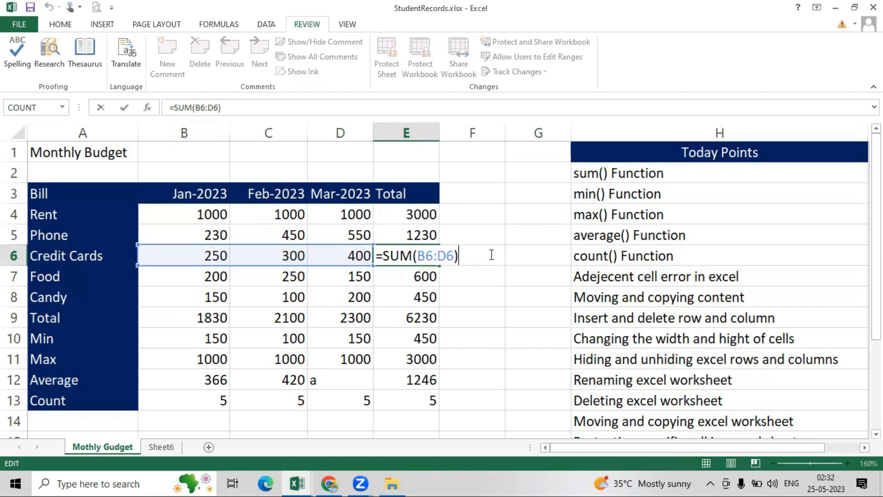
{"action": "key", "text": "Return"}
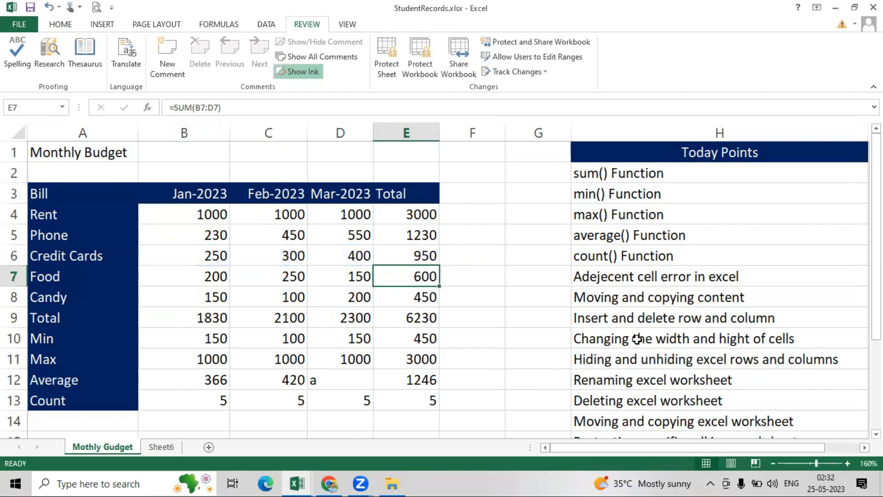
{"action": "left_click_drag", "start_coordinate": [876, 220], "coordinate": [876, 295]}
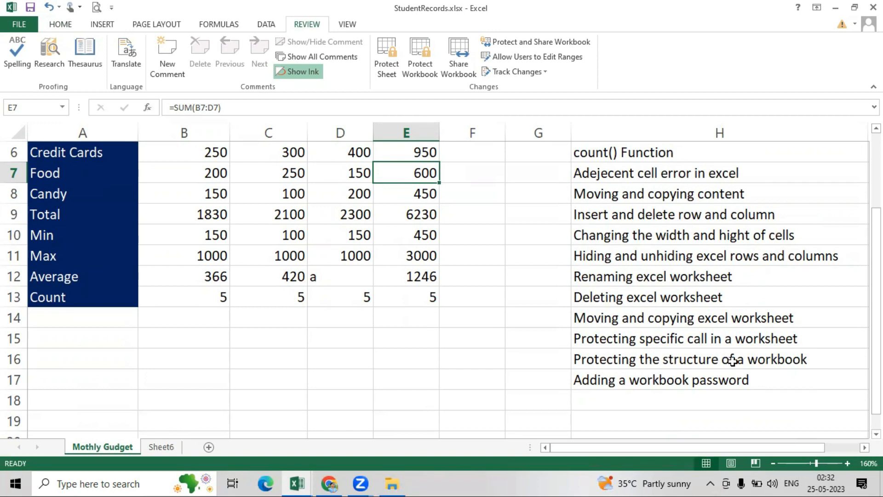
{"action": "left_click_drag", "start_coordinate": [876, 354], "coordinate": [876, 279]}
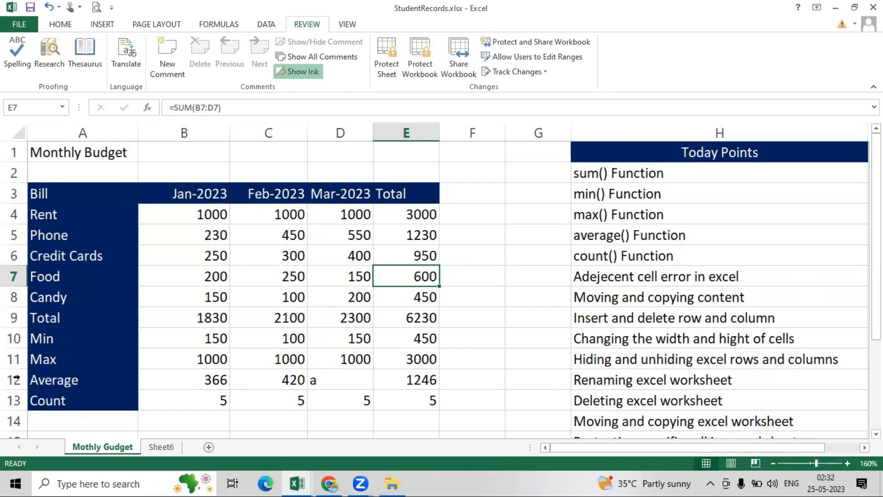
- Protect the workbook structure with Structure ticked and a password entered and confirmed
{"action": "right_click", "coordinate": [99, 446]}
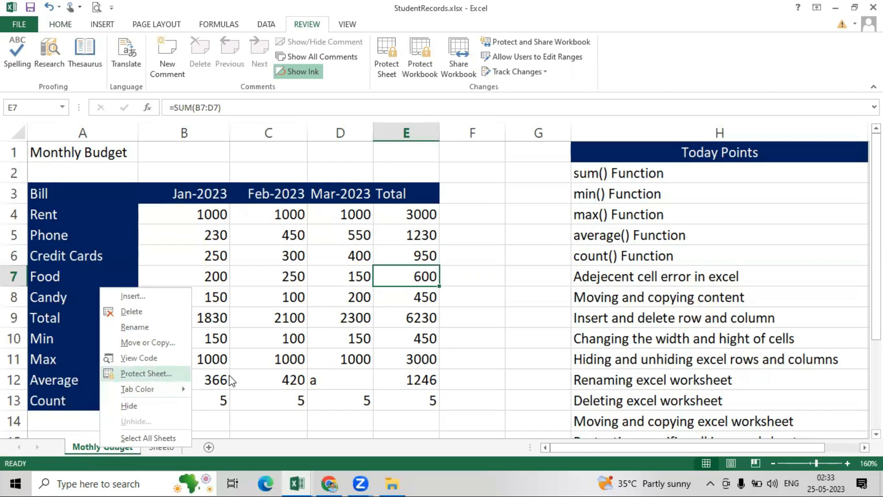
{"action": "left_click", "coordinate": [490, 374]}
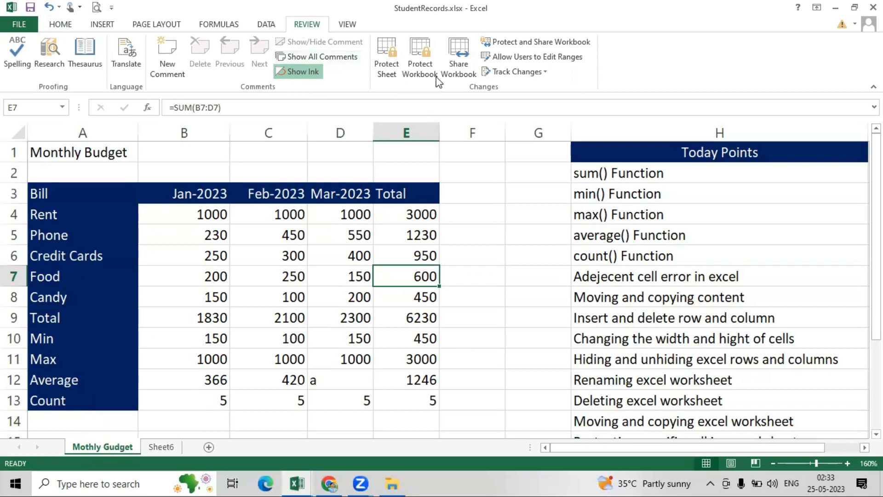
{"action": "left_click", "coordinate": [419, 56]}
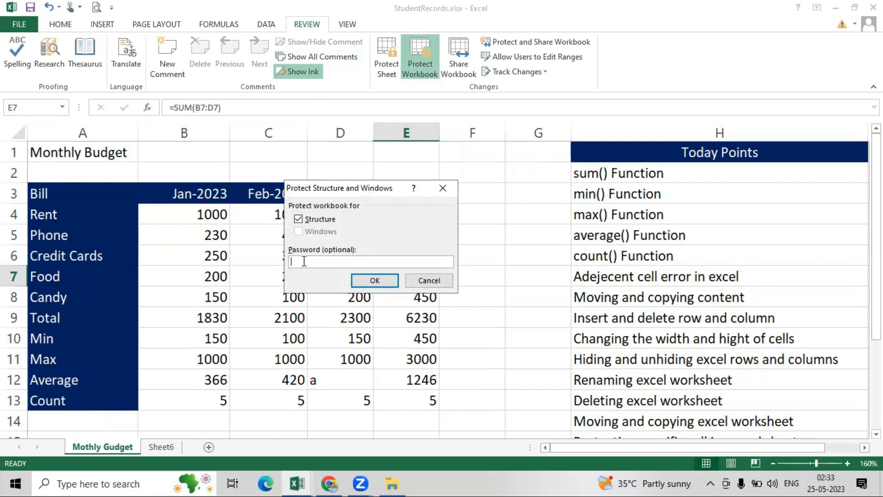
{"action": "left_click", "coordinate": [377, 281]}
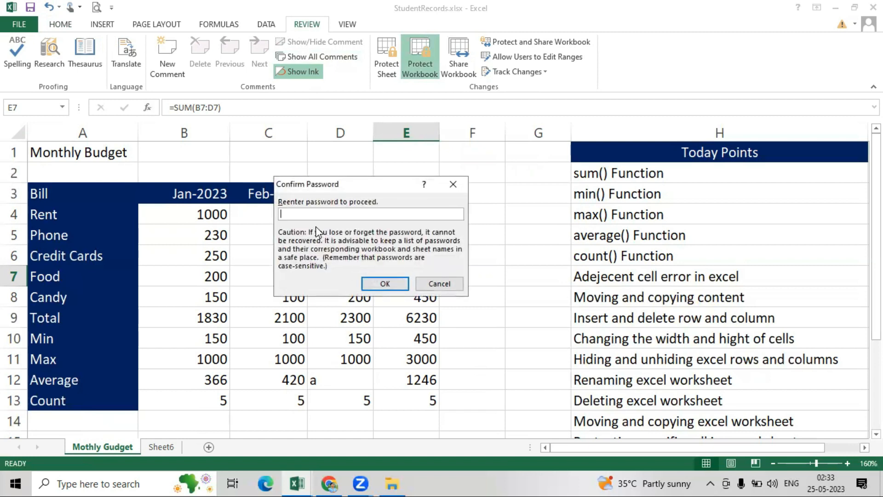
{"action": "type", "text": "123"}
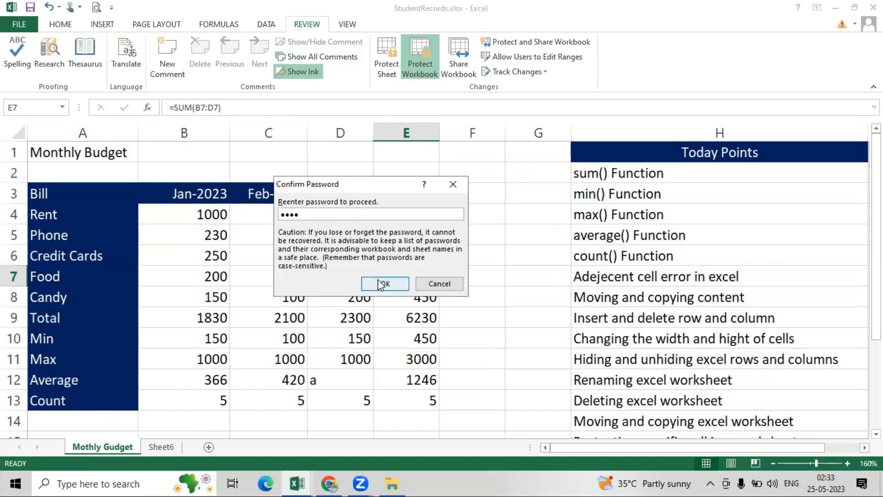
{"action": "left_click", "coordinate": [378, 280]}
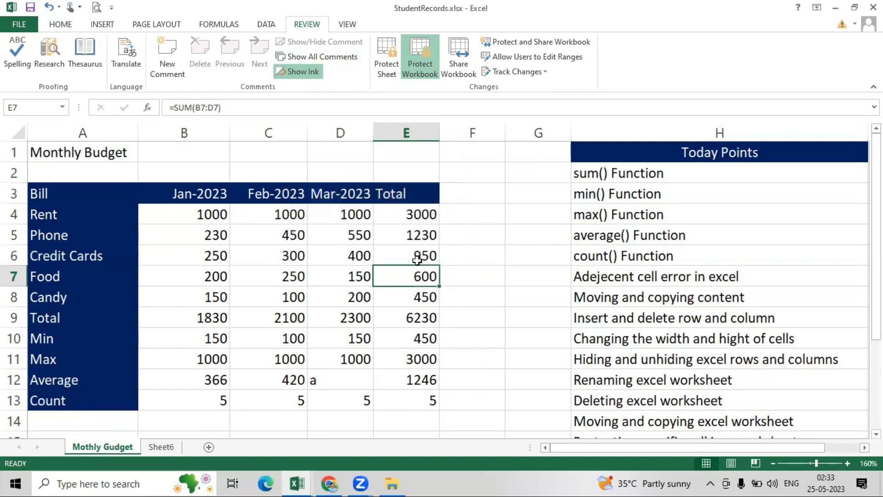
- Undo the last Food-row change to restore February's Food value
{"action": "left_click", "coordinate": [483, 288]}
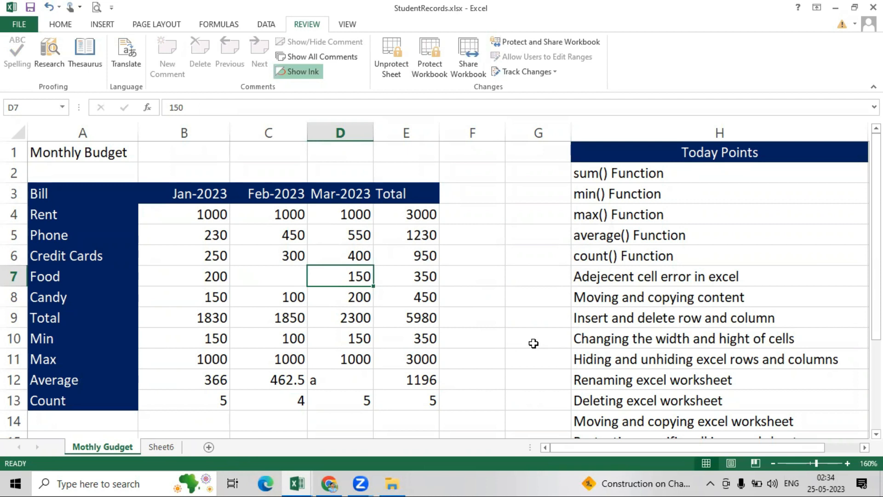
{"action": "key", "text": "Left"}
{"action": "key", "text": "Left"}
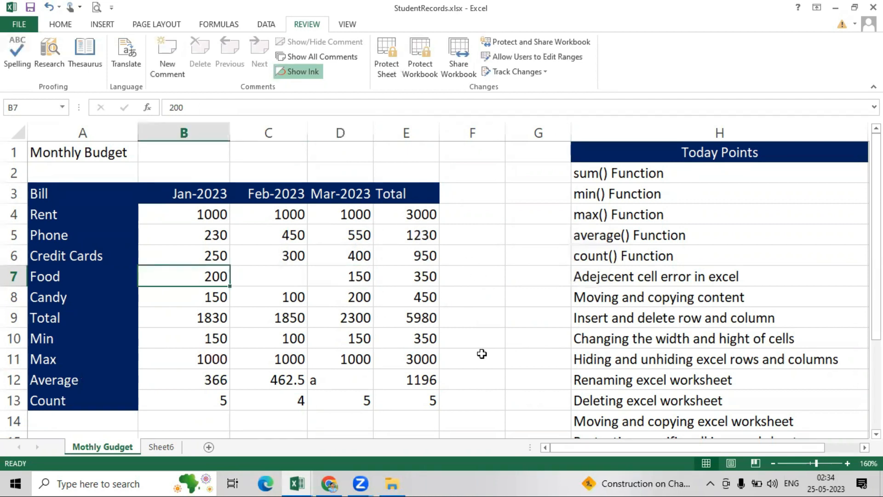
{"action": "left_click", "coordinate": [517, 351]}
{"action": "key", "text": "ctrl+z"}
{"action": "key", "text": "ctrl+n"}
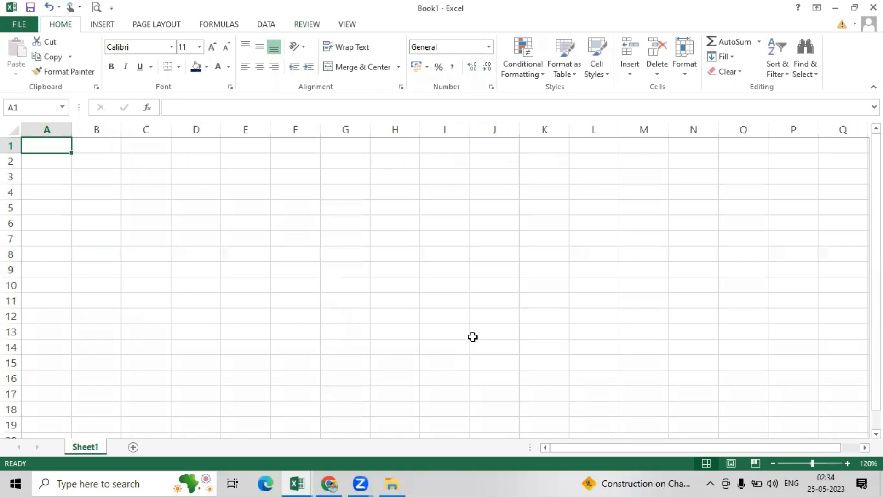
{"action": "key", "text": "ctrl+w"}
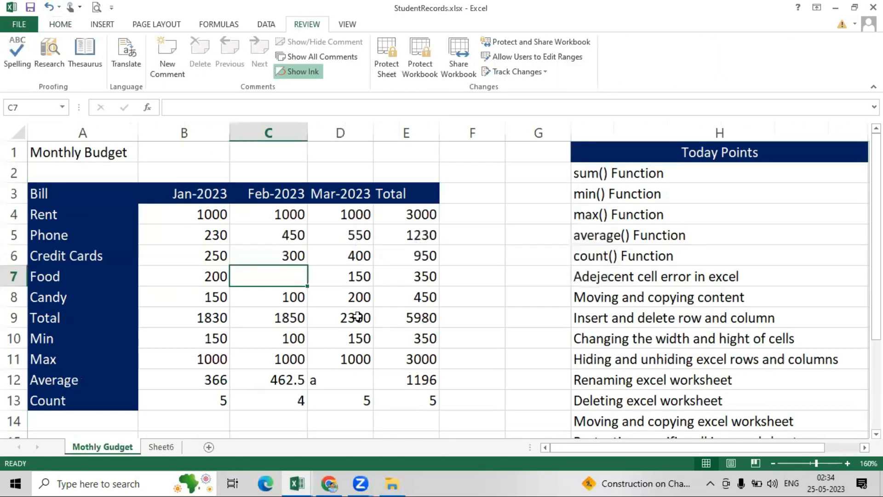
- Fill the February average formula into March and enter 340 as February's Food cost
{"action": "left_click", "coordinate": [299, 383]}
{"action": "left_click_drag", "start_coordinate": [307, 389], "coordinate": [358, 389]}
{"action": "left_click", "coordinate": [268, 276]}
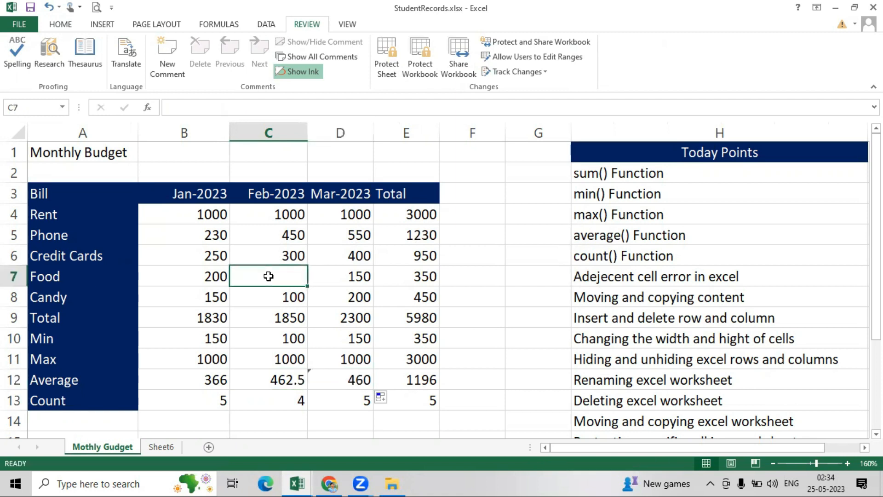
{"action": "type", "text": "340"}
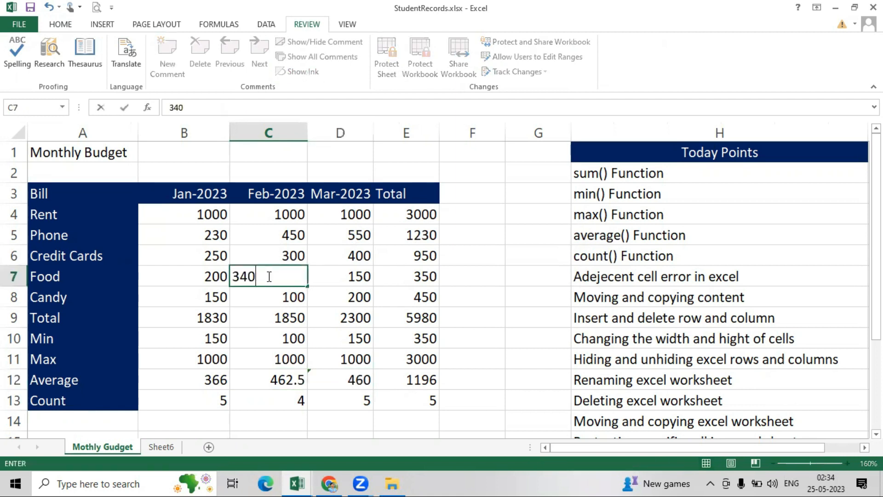
{"action": "key", "text": "Return"}
- Look over the updated budget totals and averages, then go to the workbook's File Info page
{"action": "left_click", "coordinate": [472, 335]}
{"action": "scroll", "coordinate": [643, 323], "scroll_direction": "down", "scroll_amount": 2}
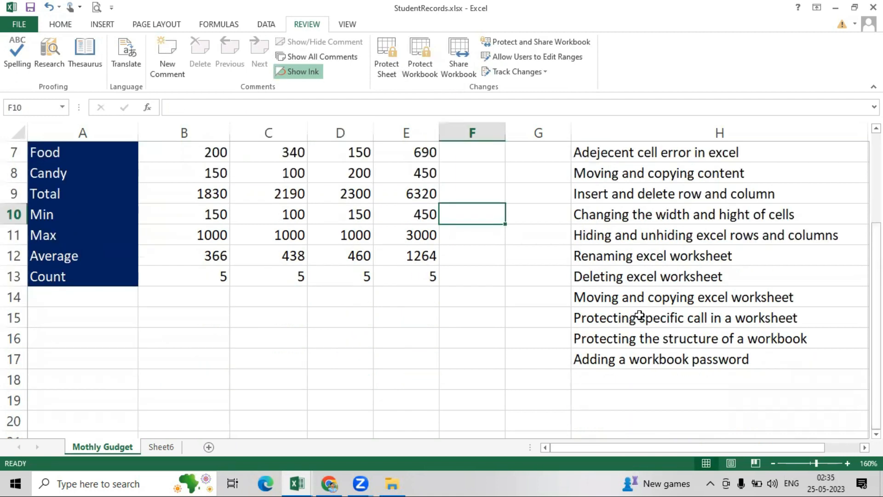
{"action": "scroll", "coordinate": [597, 343], "scroll_direction": "up", "scroll_amount": 2}
{"action": "scroll", "coordinate": [440, 300], "scroll_direction": "up", "scroll_amount": 1}
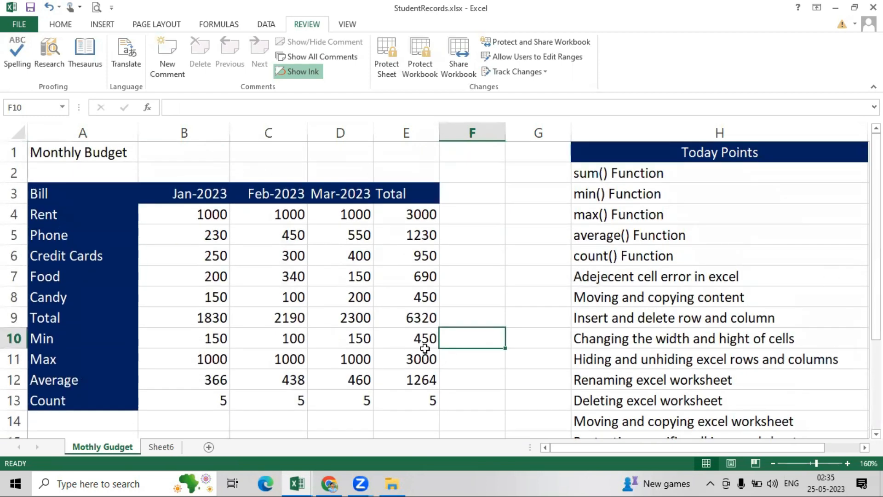
{"action": "left_click_drag", "start_coordinate": [876, 249], "coordinate": [861, 347]}
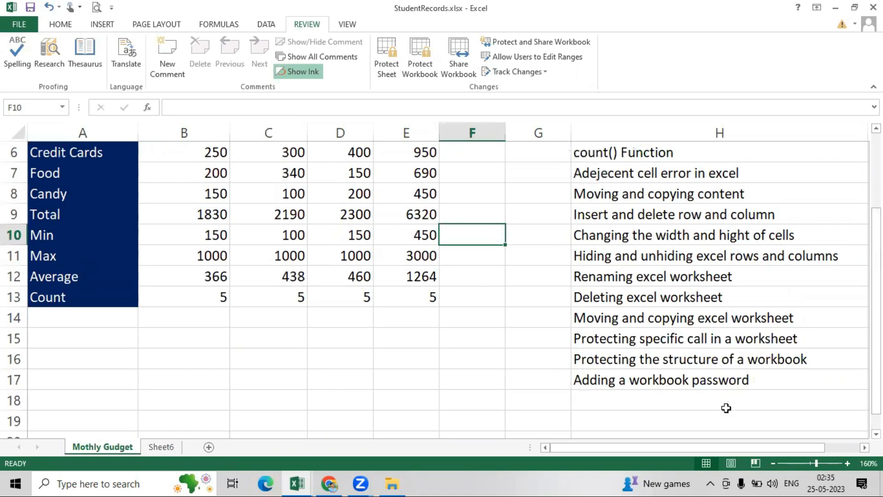
{"action": "scroll", "coordinate": [236, 254], "scroll_direction": "up", "scroll_amount": 2}
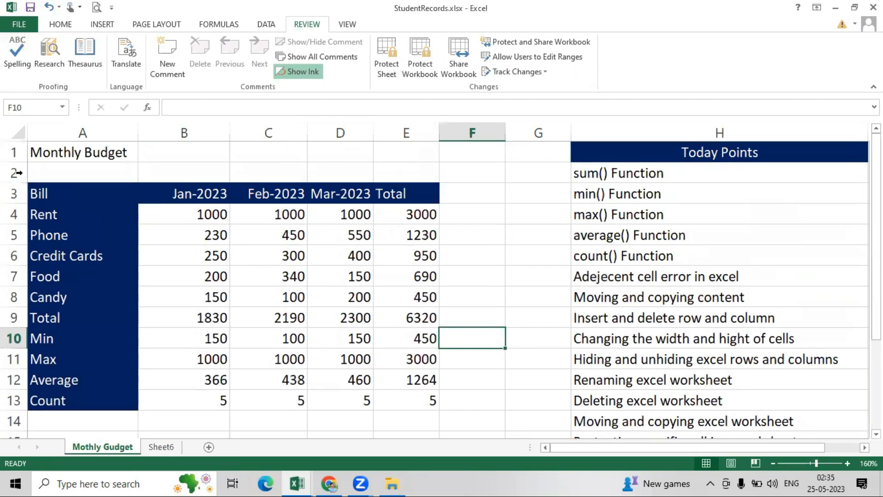
{"action": "left_click", "coordinate": [19, 24]}
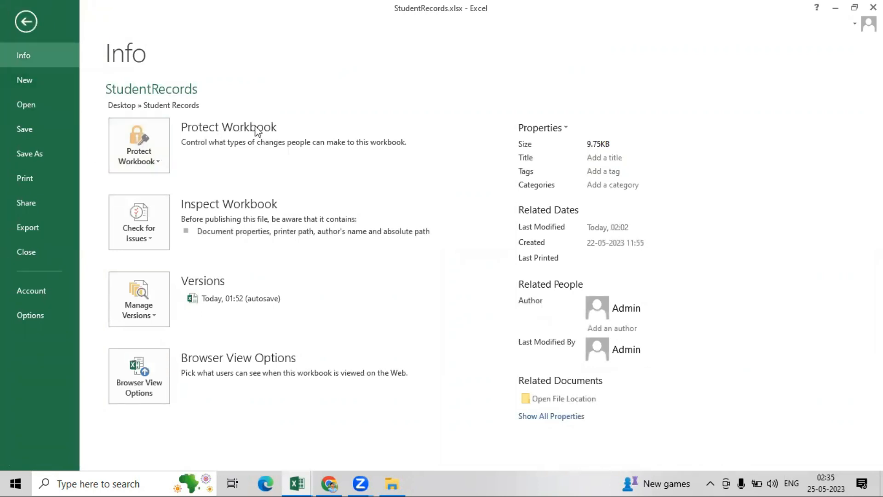
- Encrypt the StudentRecords workbook with an open password, entered and confirmed
{"action": "left_click", "coordinate": [159, 159]}
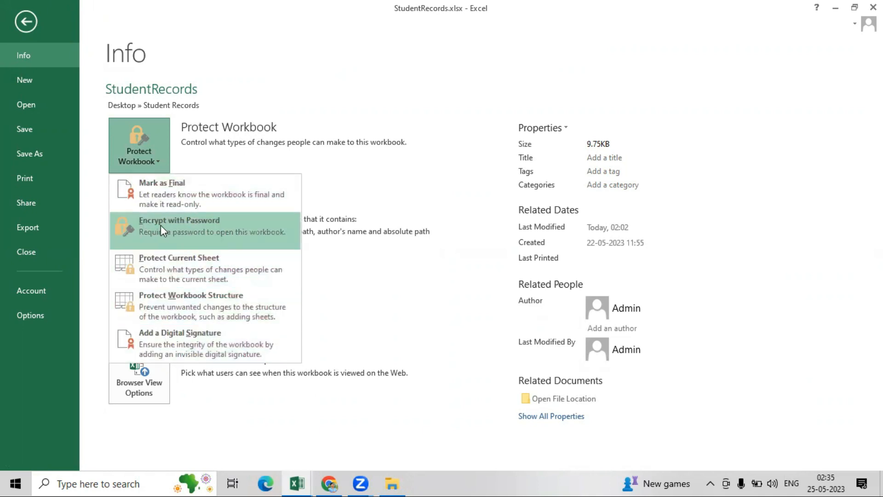
{"action": "left_click", "coordinate": [178, 224]}
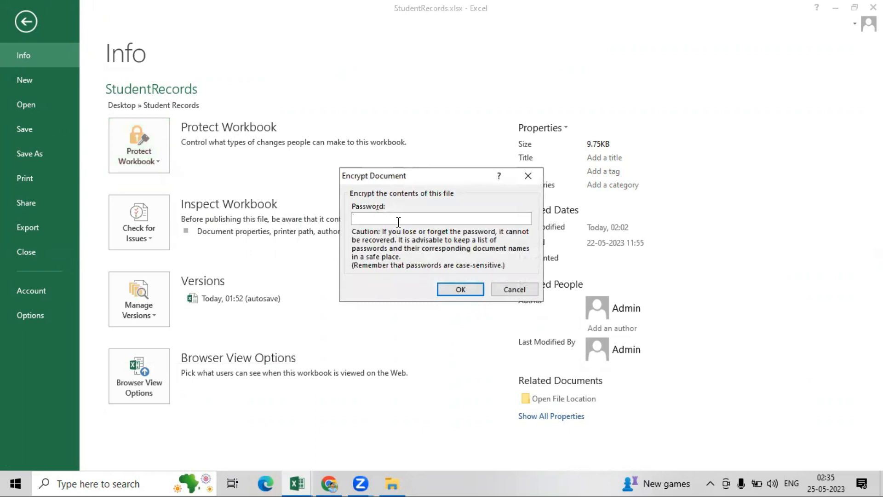
{"action": "type", "text": "••••"}
{"action": "left_click", "coordinate": [455, 290]}
{"action": "type", "text": "••"}
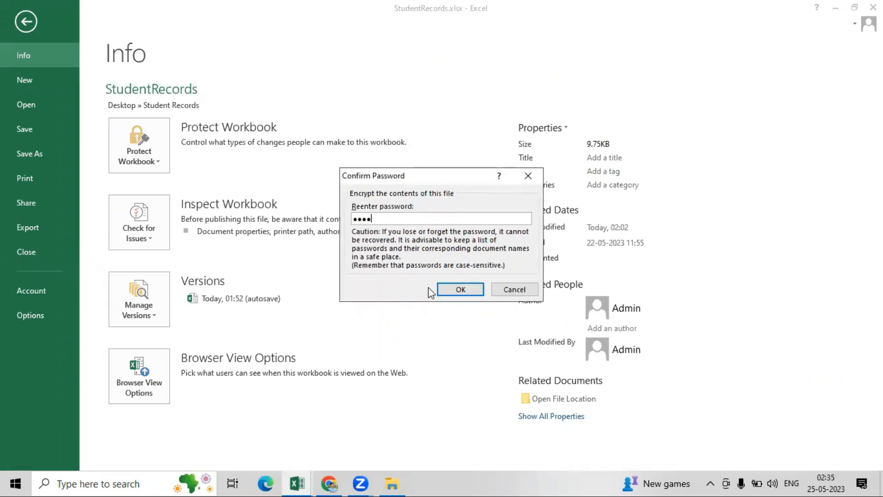
{"action": "left_click", "coordinate": [455, 288]}
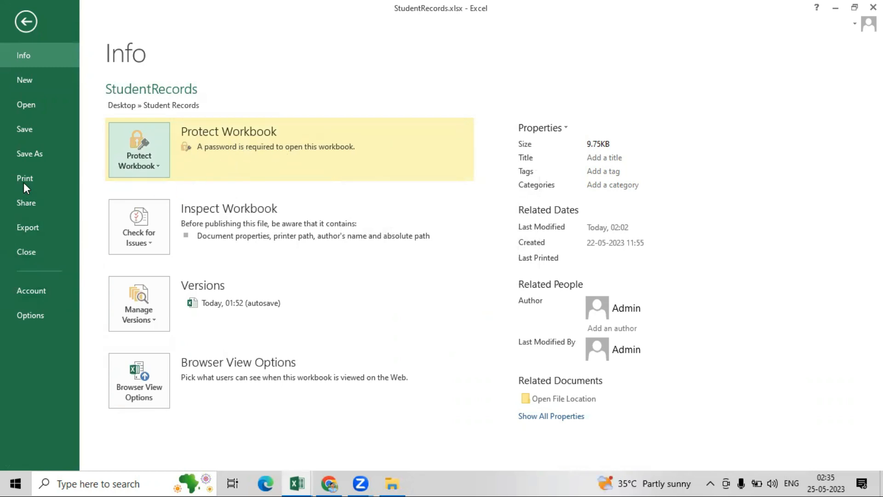
- Save the encrypted workbook, close it, and discard the blank Book1 without saving
{"action": "left_click", "coordinate": [20, 128]}
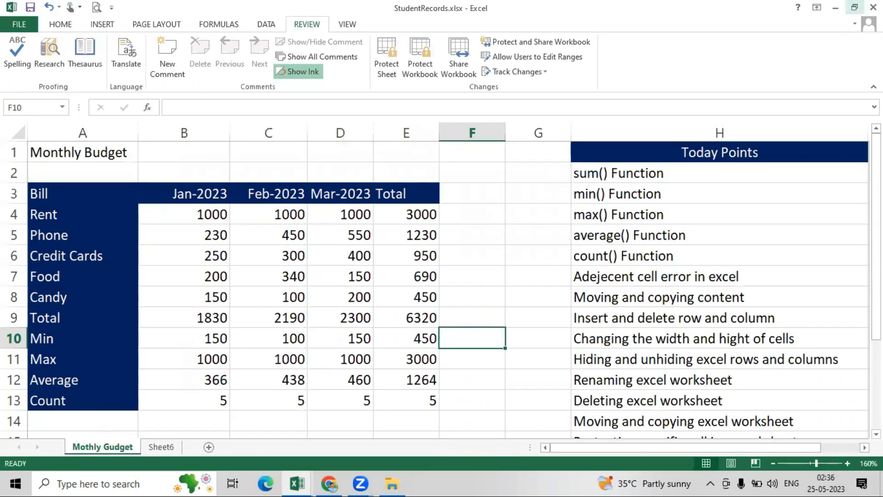
{"action": "left_click", "coordinate": [873, 6]}
{"action": "left_click", "coordinate": [873, 7]}
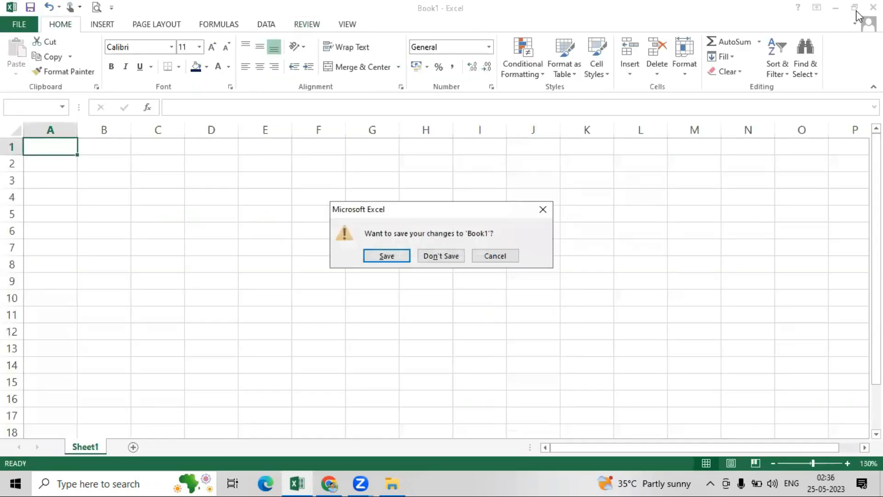
{"action": "left_click", "coordinate": [440, 255]}
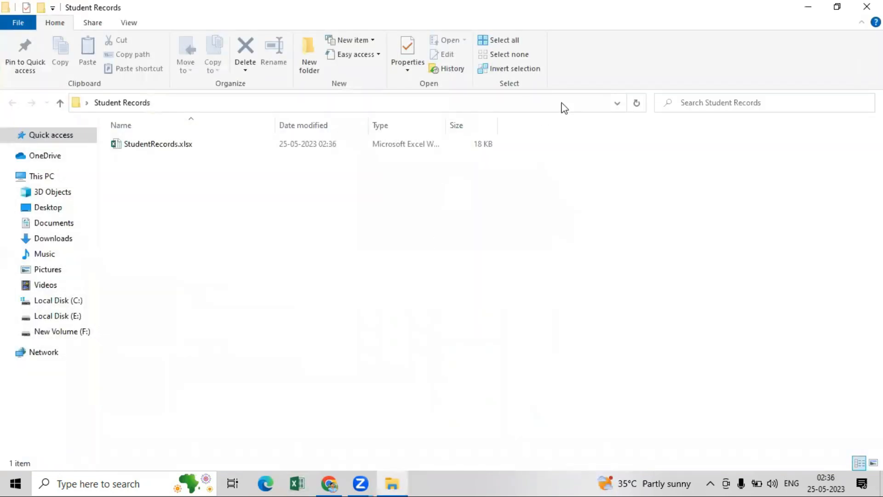
- Open StudentRecords.xlsx from the Student Records folder via its right-click menu
{"action": "left_click", "coordinate": [151, 146]}
{"action": "right_click", "coordinate": [153, 148]}
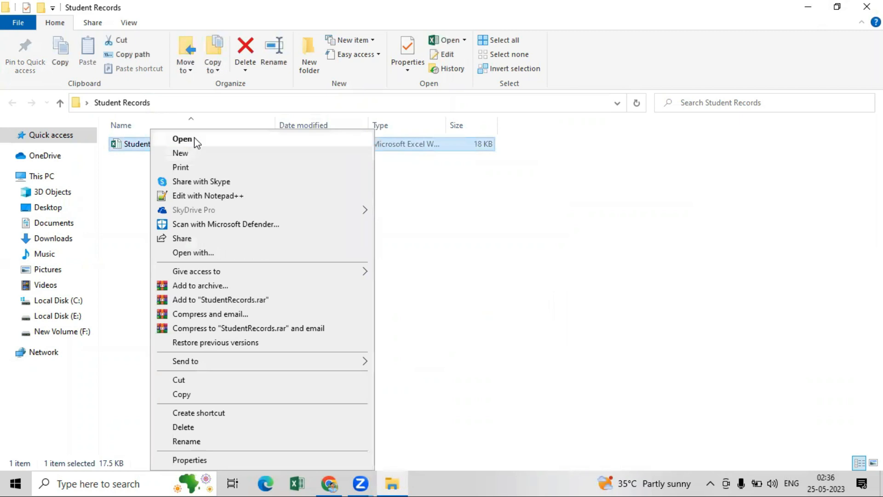
{"action": "left_click", "coordinate": [194, 137]}
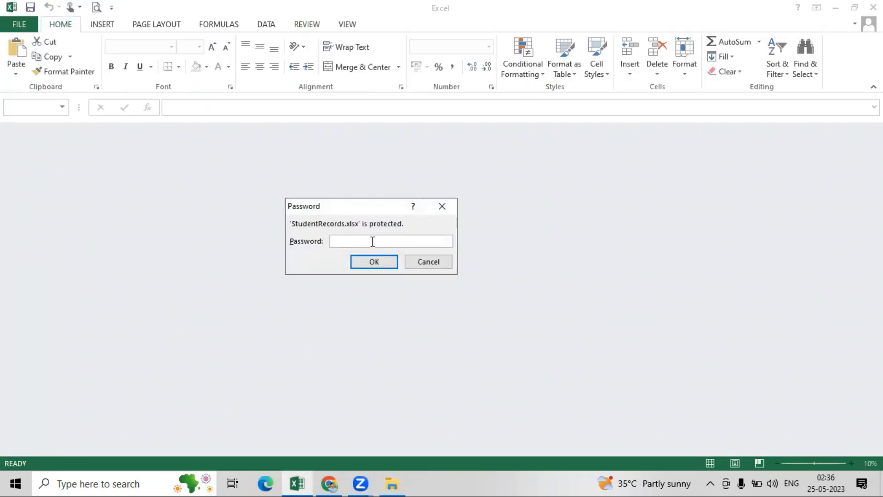
- Enter the workbook password, dismiss the activation notice, and review the completed budget table
{"action": "type", "text": "••••"}
{"action": "left_click", "coordinate": [373, 265]}
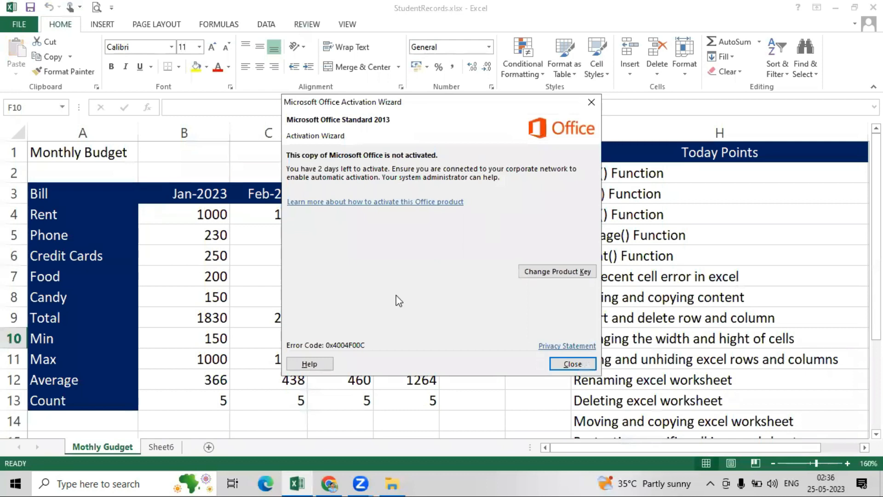
{"action": "left_click", "coordinate": [556, 363]}
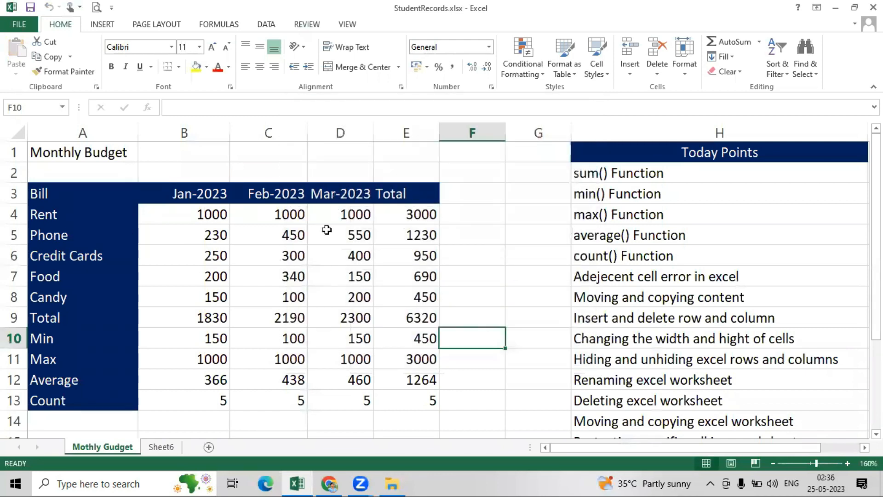
{"action": "left_click_drag", "start_coordinate": [876, 206], "coordinate": [876, 297]}
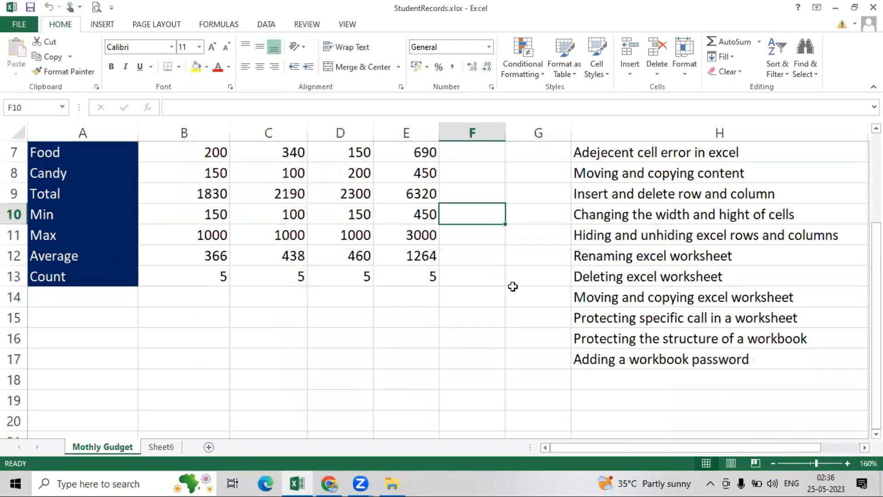
{"action": "scroll", "coordinate": [569, 274], "scroll_direction": "up", "scroll_amount": 2}
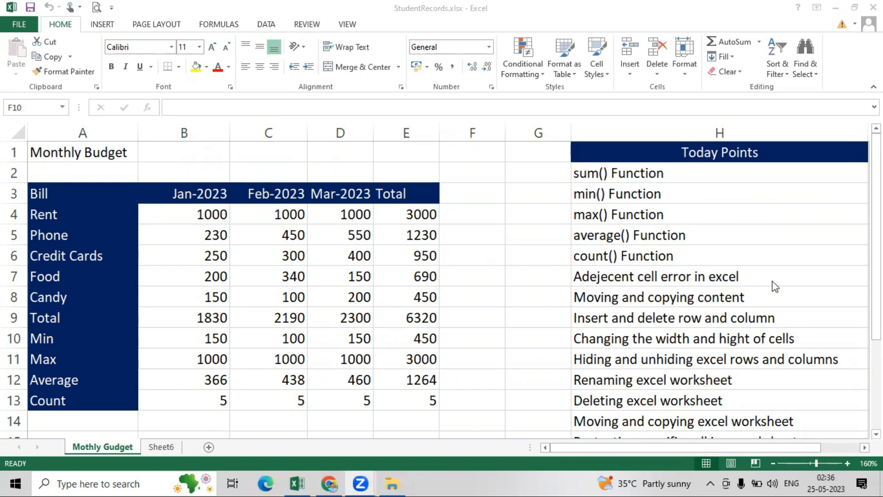
{"action": "left_click", "coordinate": [876, 271]}
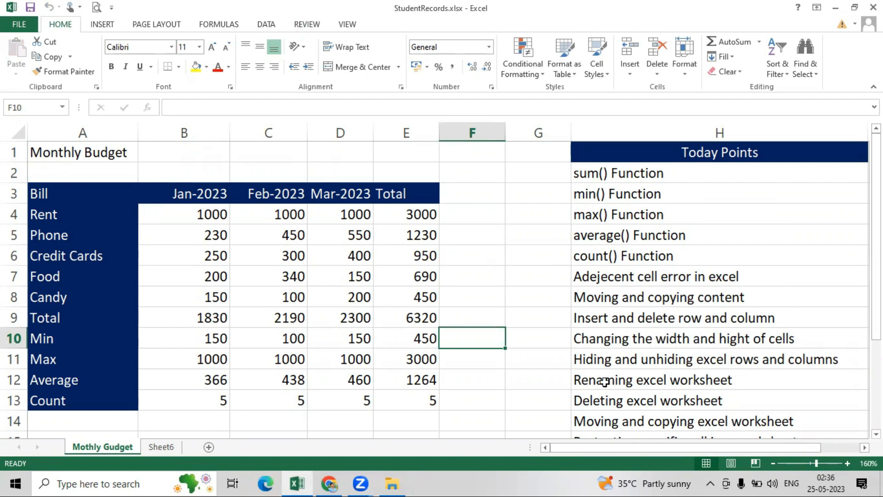
{"action": "left_click_drag", "start_coordinate": [876, 258], "coordinate": [876, 297]}
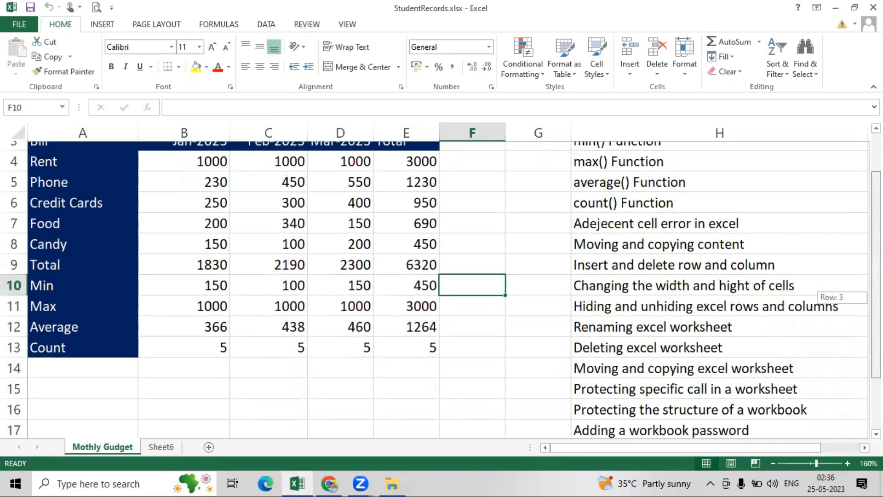
{"action": "left_click_drag", "start_coordinate": [876, 296], "coordinate": [876, 338]}
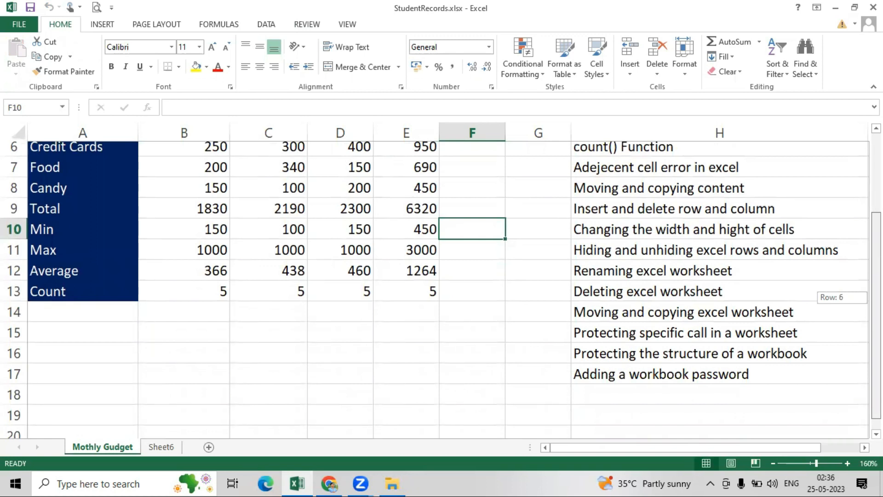
{"action": "left_click_drag", "start_coordinate": [876, 338], "coordinate": [876, 285]}
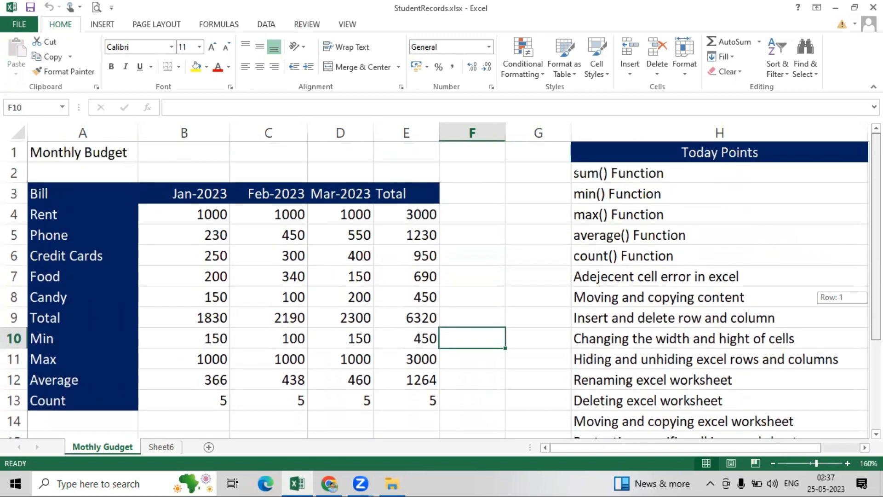